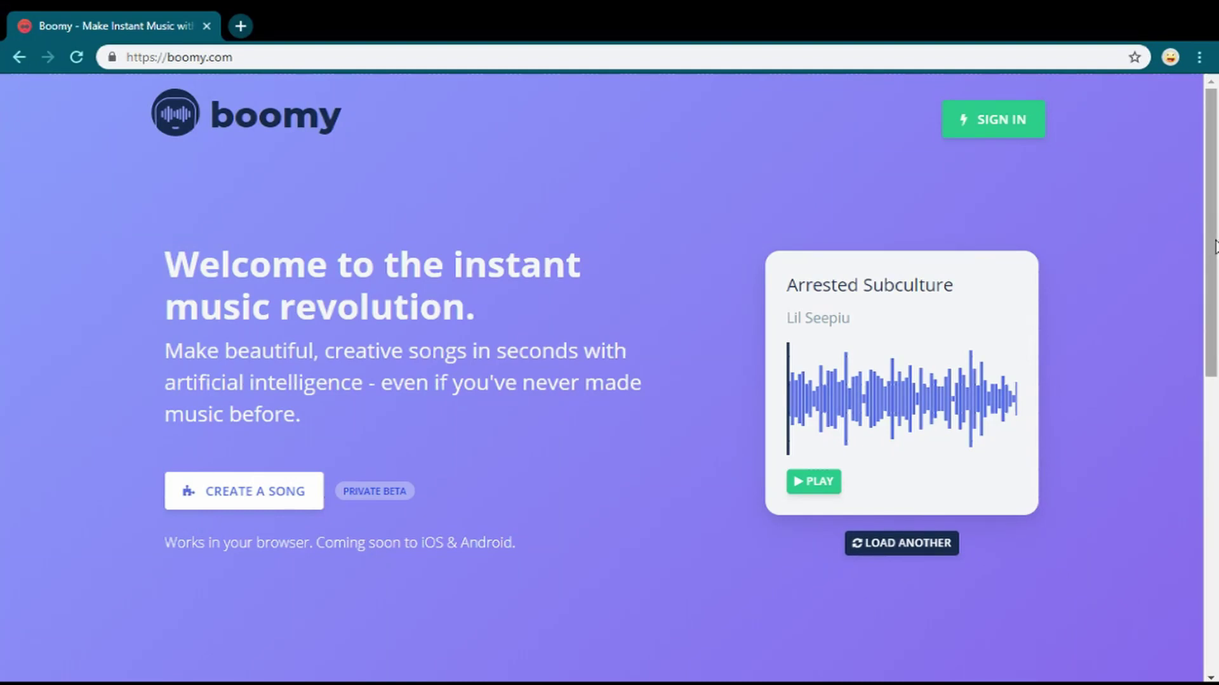
- Play the sample song on the Boomy homepage, then stop it
scroll(1209, 236, "down", 1)
scroll(1193, 200, "up", 1)
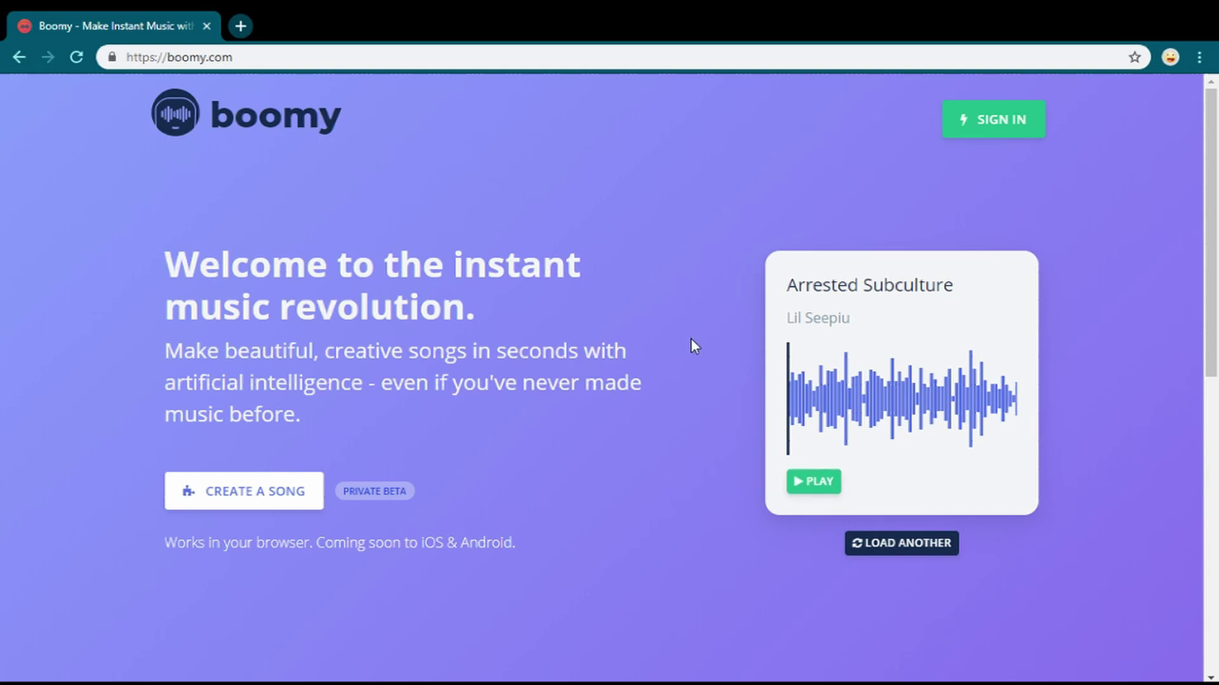
left_click(813, 483)
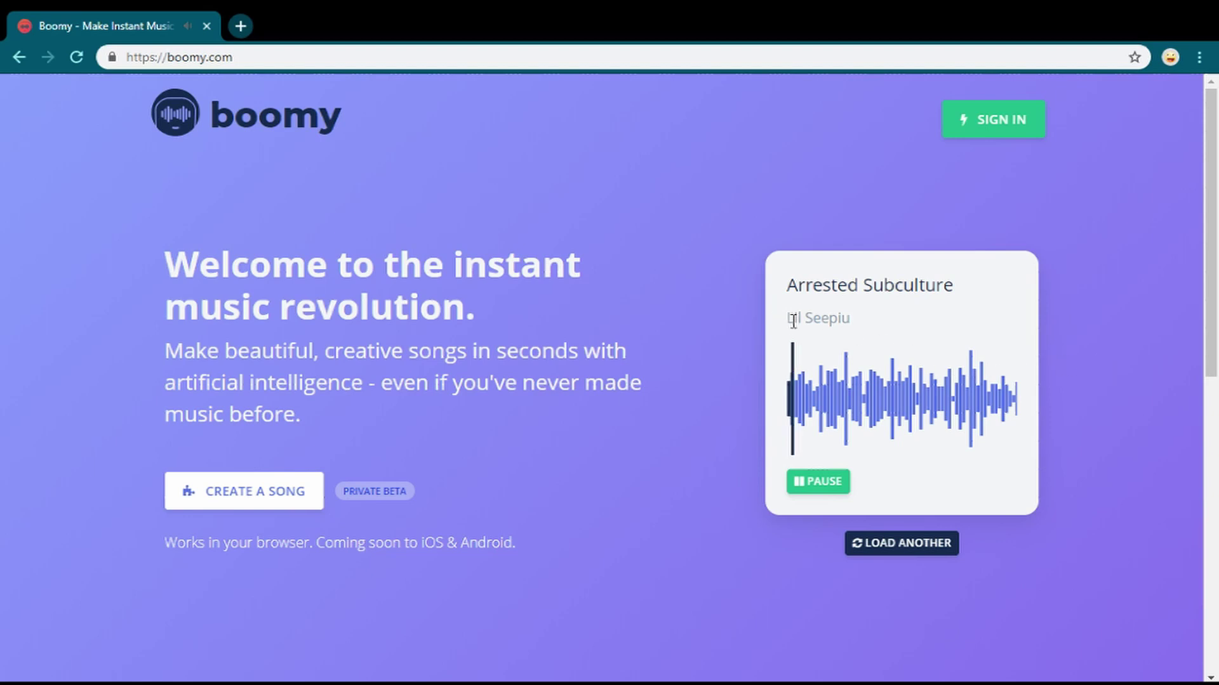
left_click_drag(788, 319, 822, 320)
left_click(912, 466)
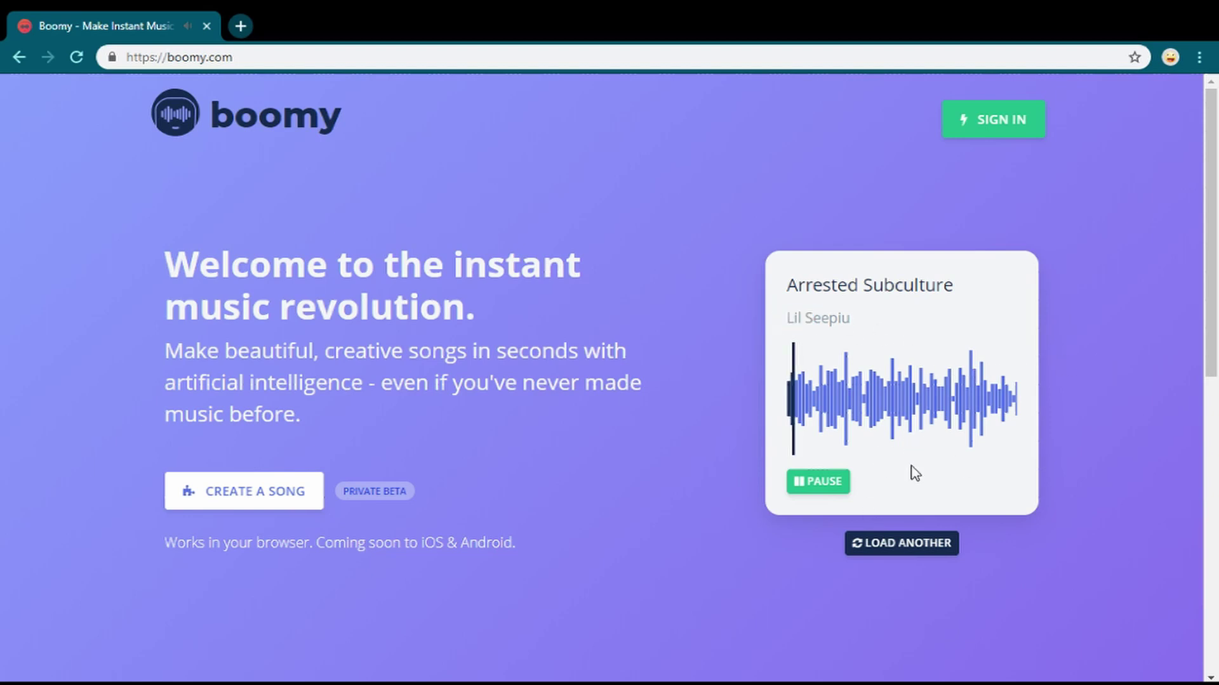
left_click(832, 485)
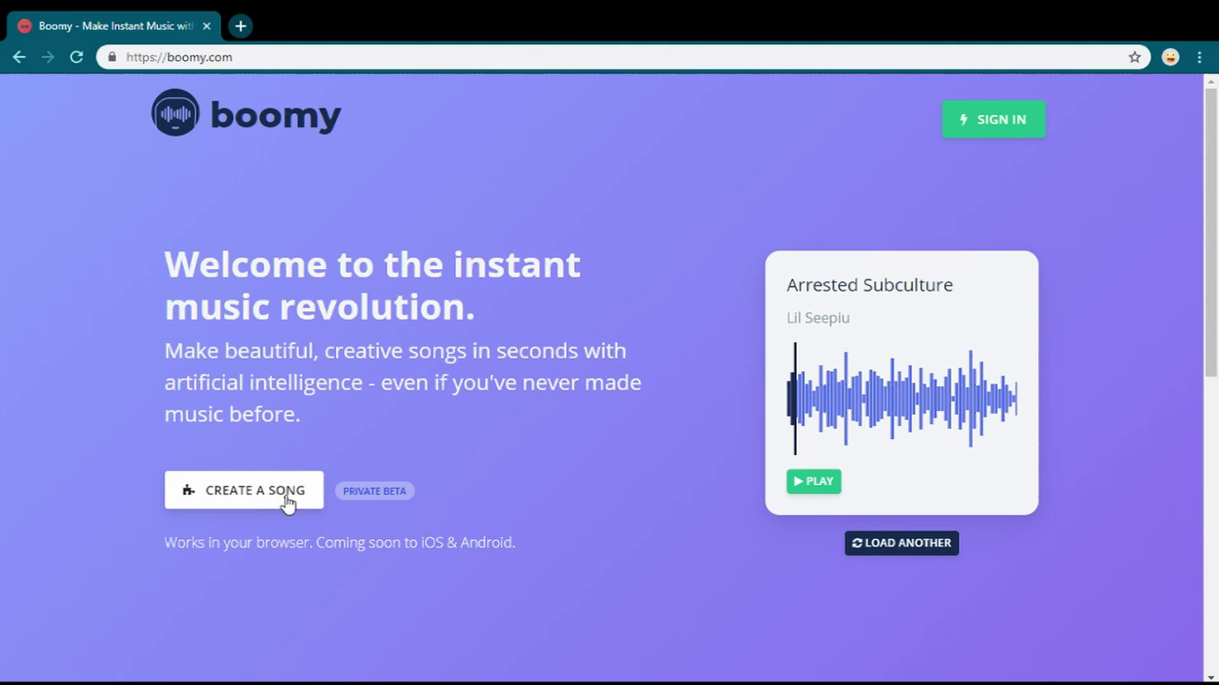
- From Create a Song, sign in with the account e-mail and password, accepting the Terms and Privacy Policy
left_click(287, 501)
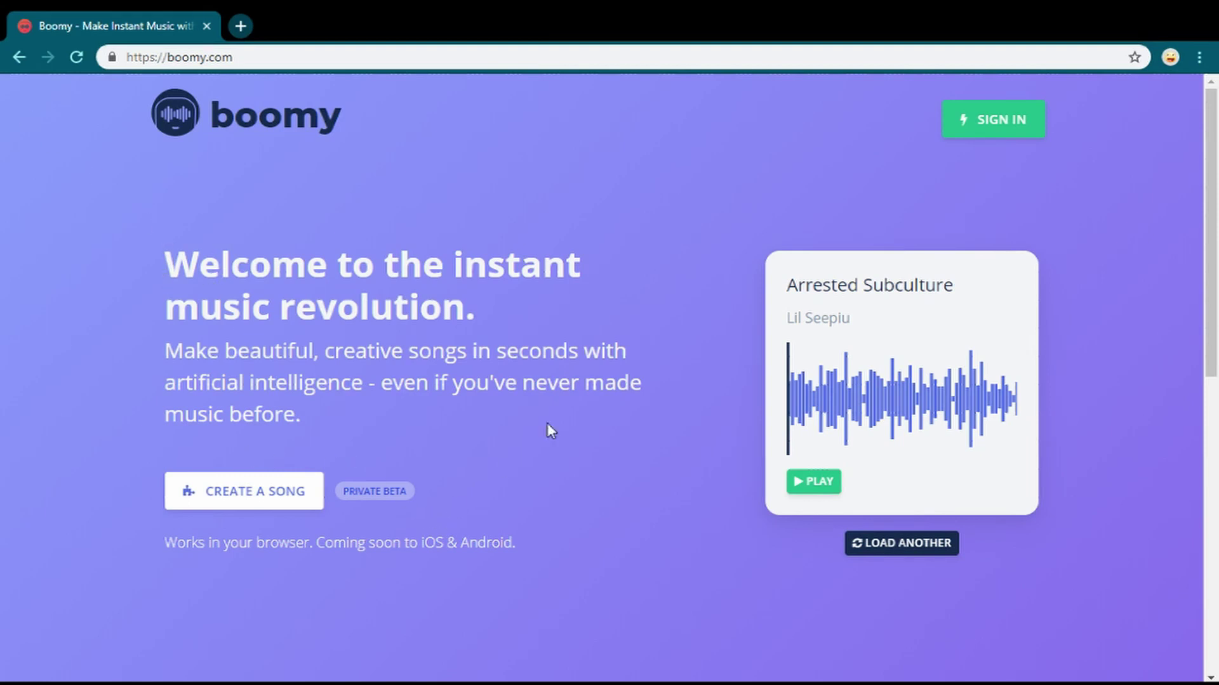
left_click_drag(264, 56, 113, 61)
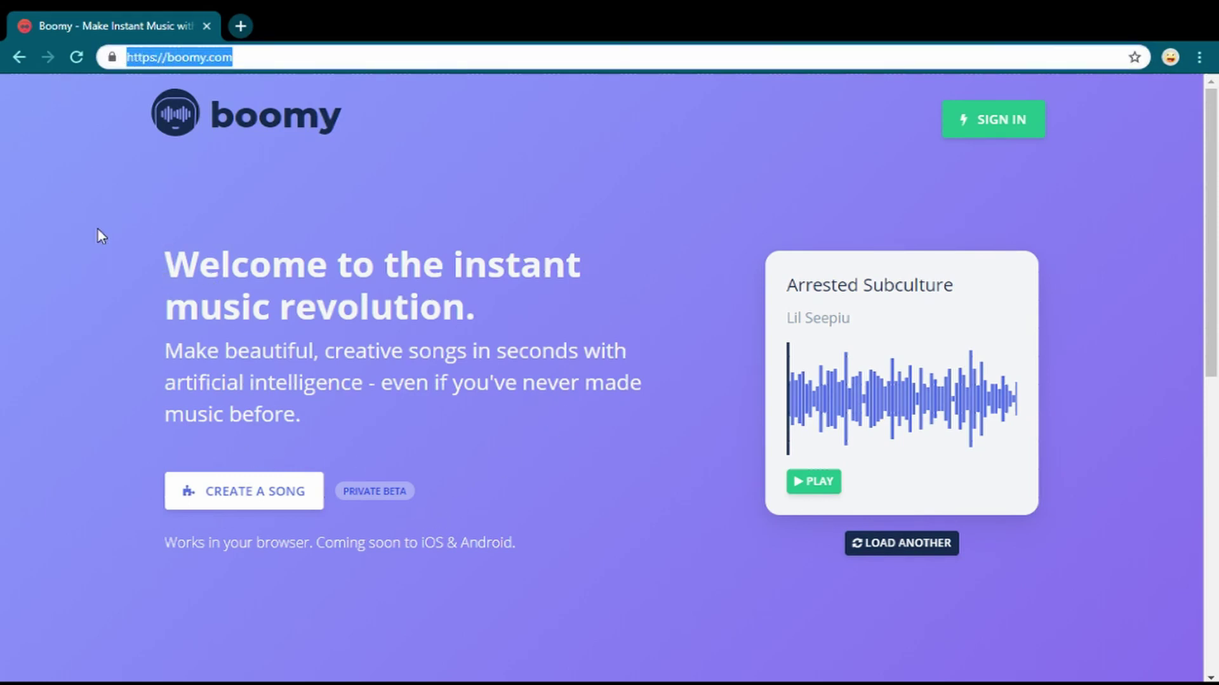
left_click(250, 495)
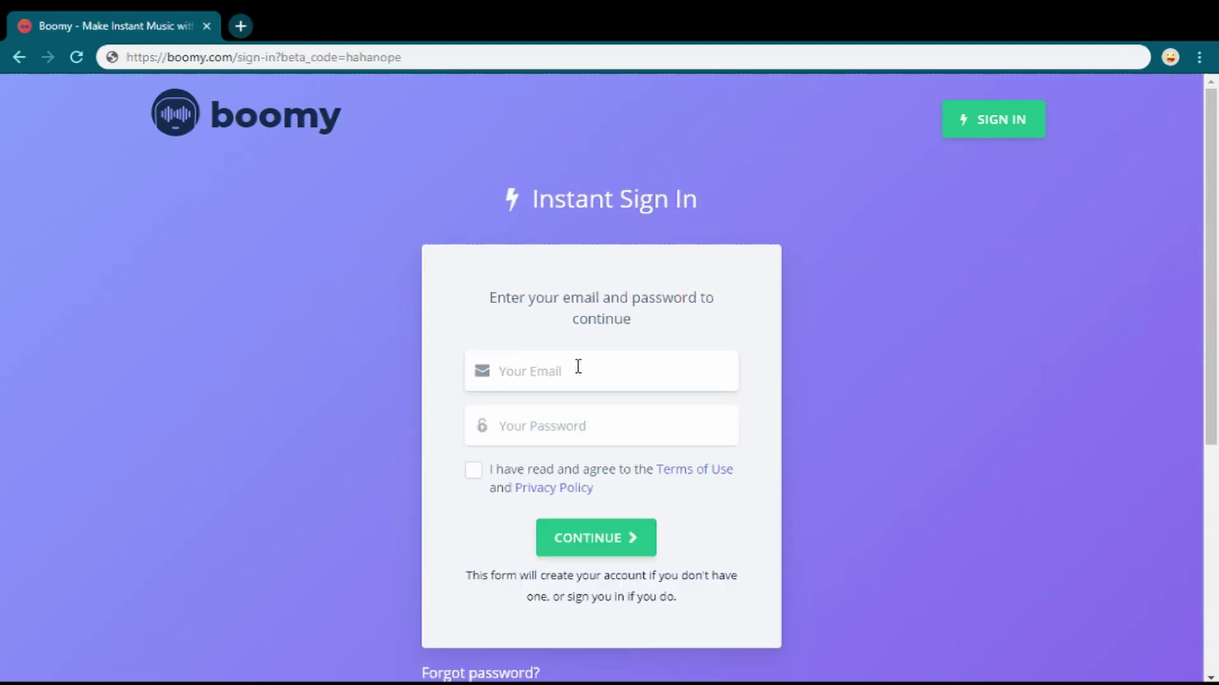
left_click(568, 430)
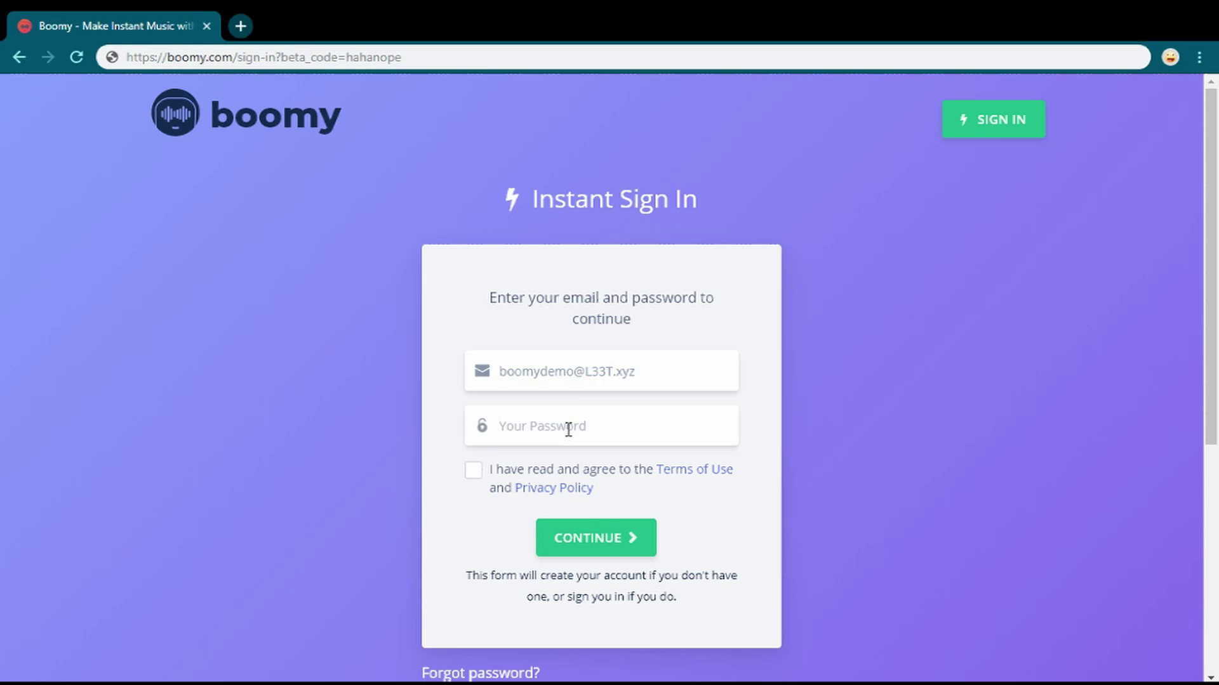
type("•••")
left_click(487, 474)
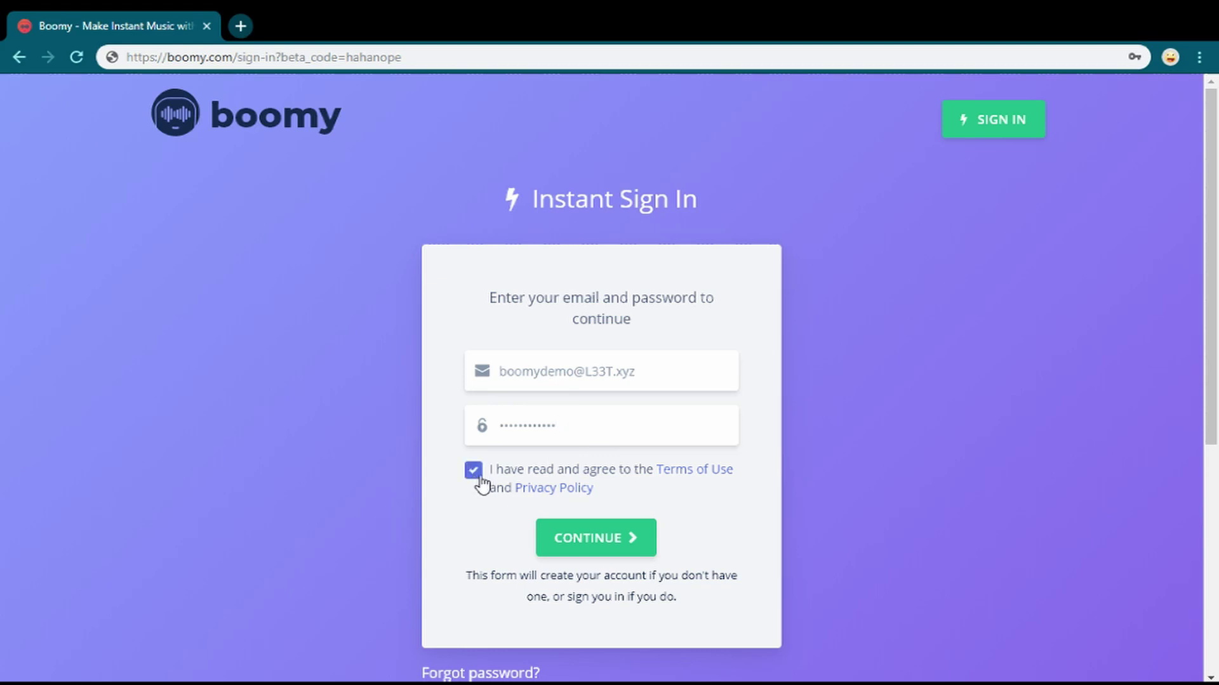
left_click(595, 544)
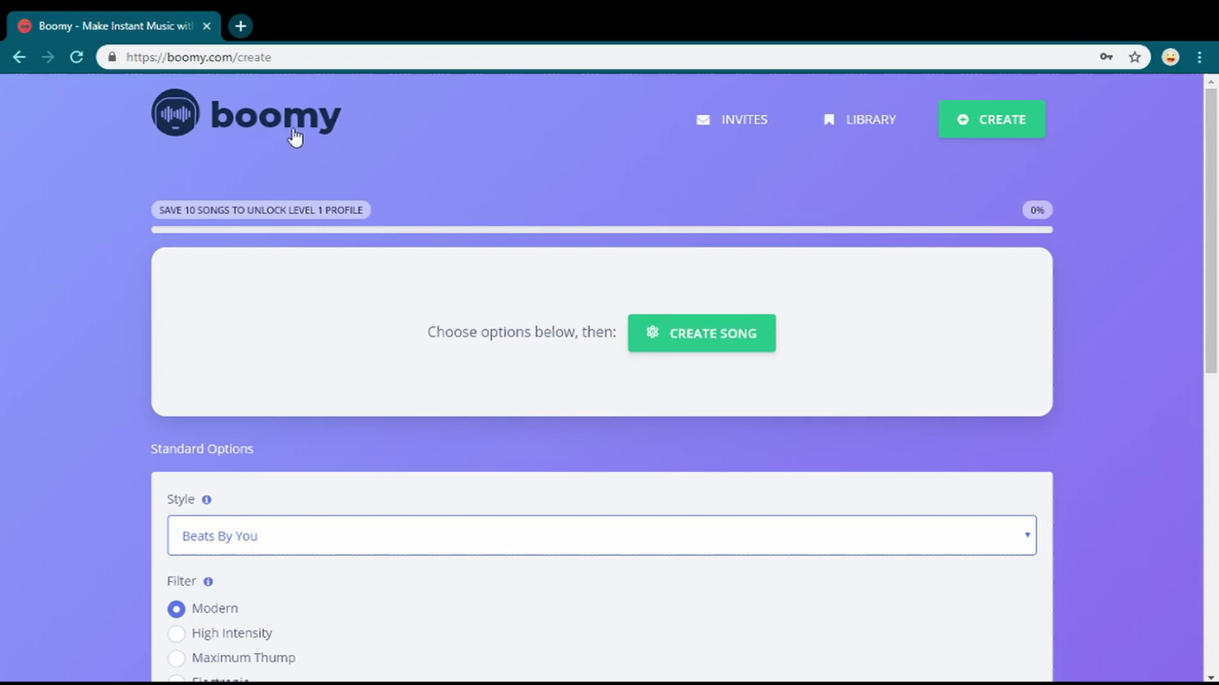
- Scroll down to review the Standard Options for the Beats By You style
left_click_drag(401, 200, 150, 196)
left_click(150, 196)
scroll(580, 454, "down", 3)
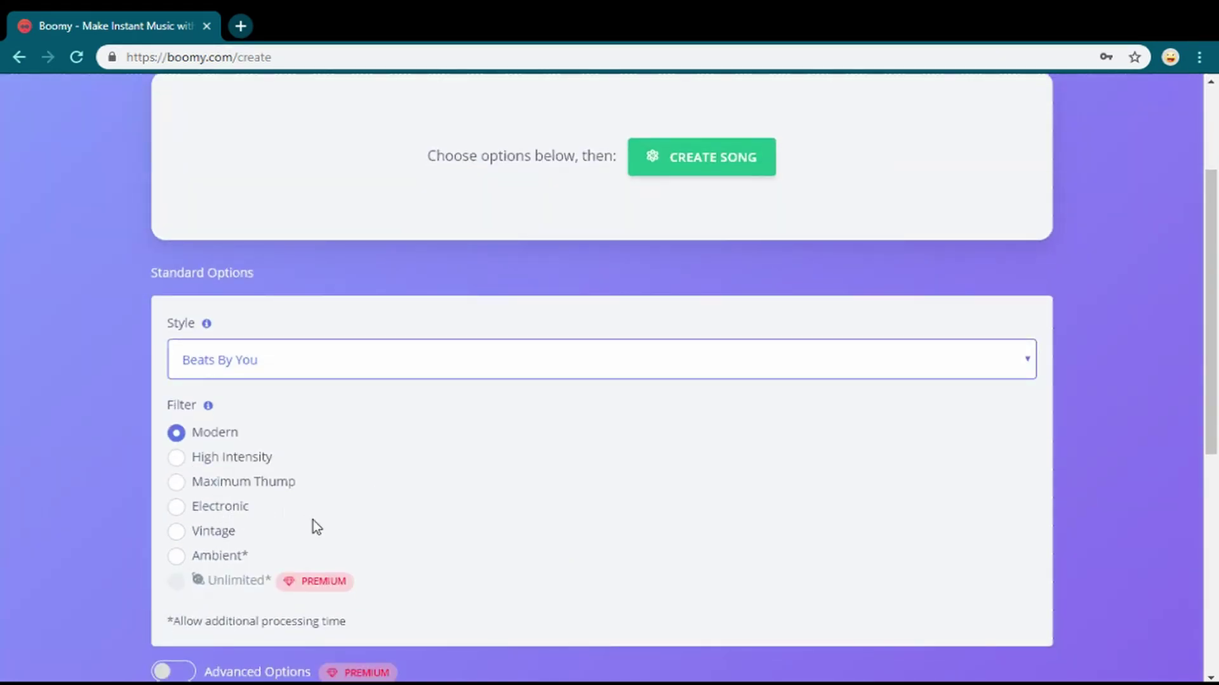
scroll(297, 511, "down", 2)
scroll(259, 515, "up", 3)
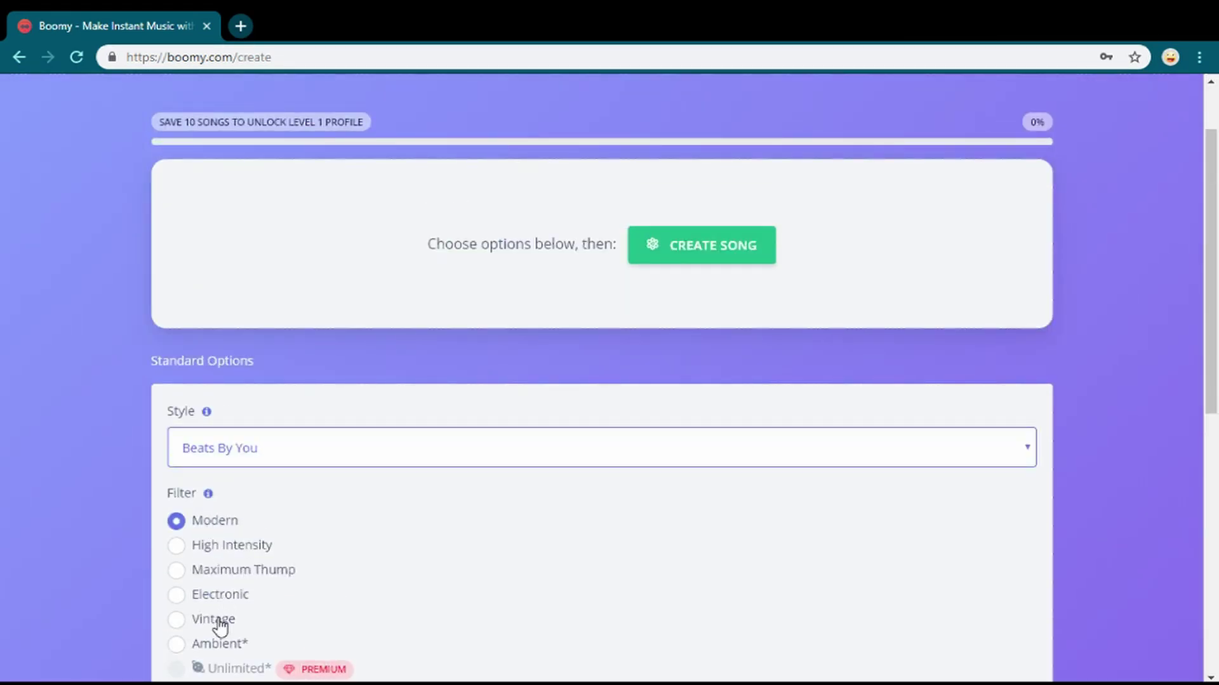
scroll(248, 553, "down", 3)
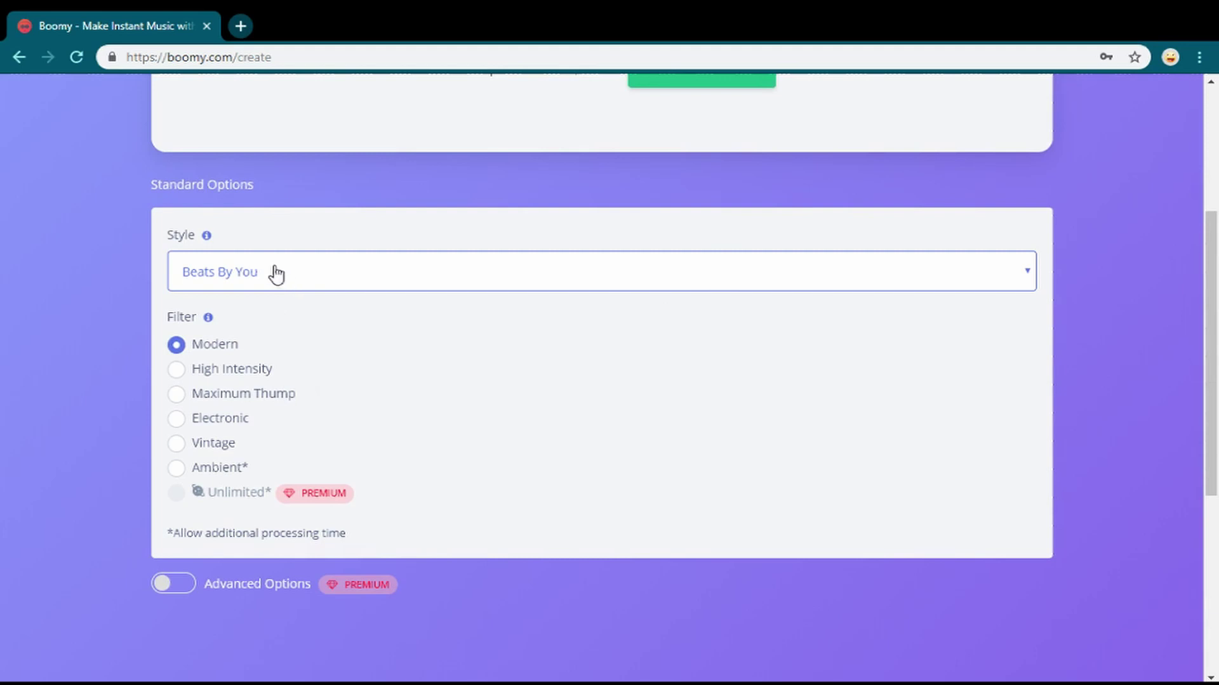
mouse_move(208, 239)
- Set the filter back to Modern after trying High Intensity, and generate the song
scroll(473, 381, "up", 5)
scroll(663, 381, "down", 5)
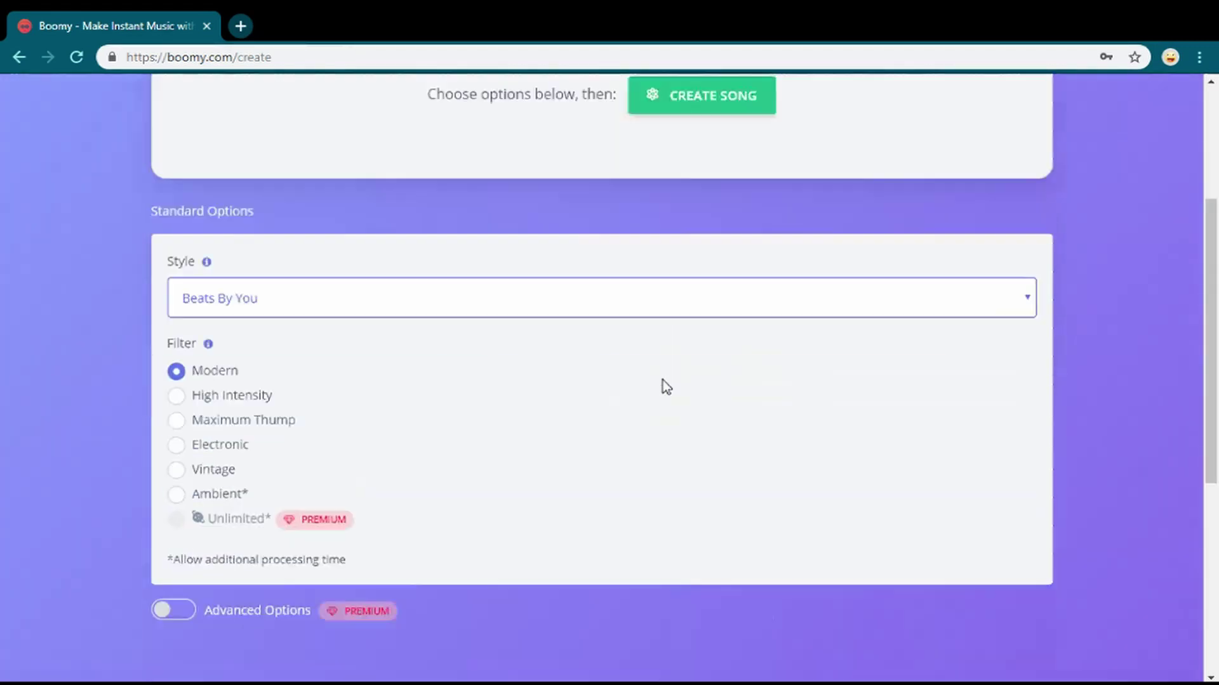
left_click(207, 279)
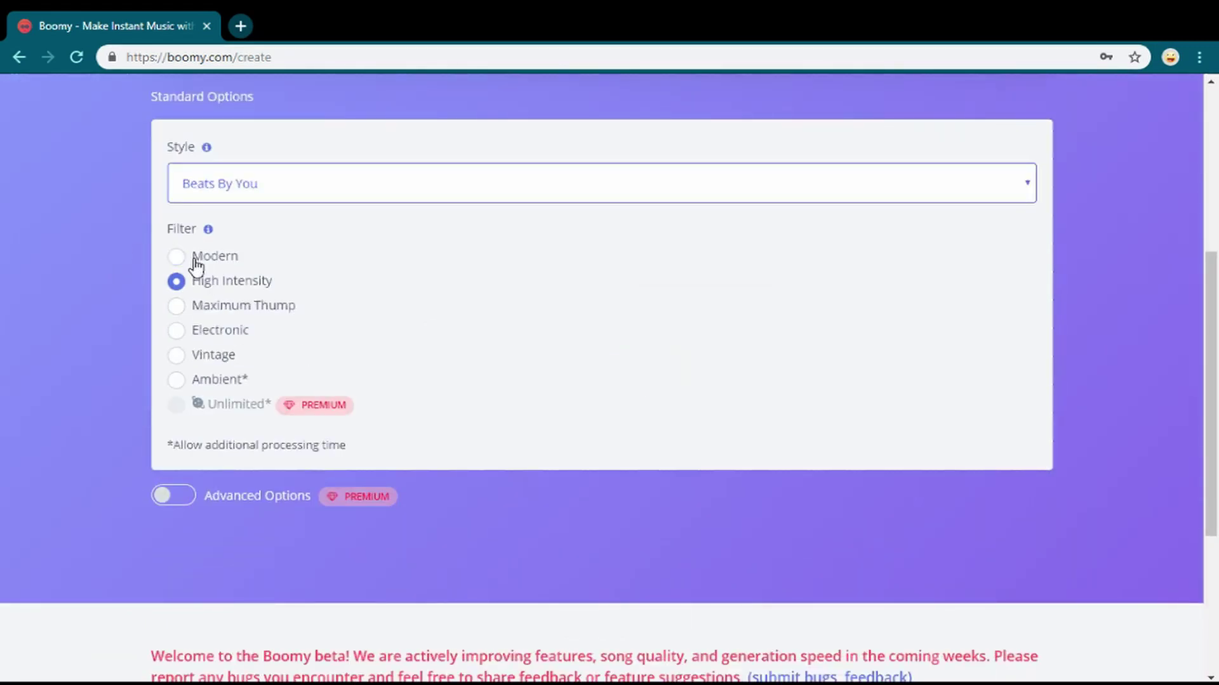
left_click(191, 257)
scroll(604, 315, "up", 5)
left_click(684, 345)
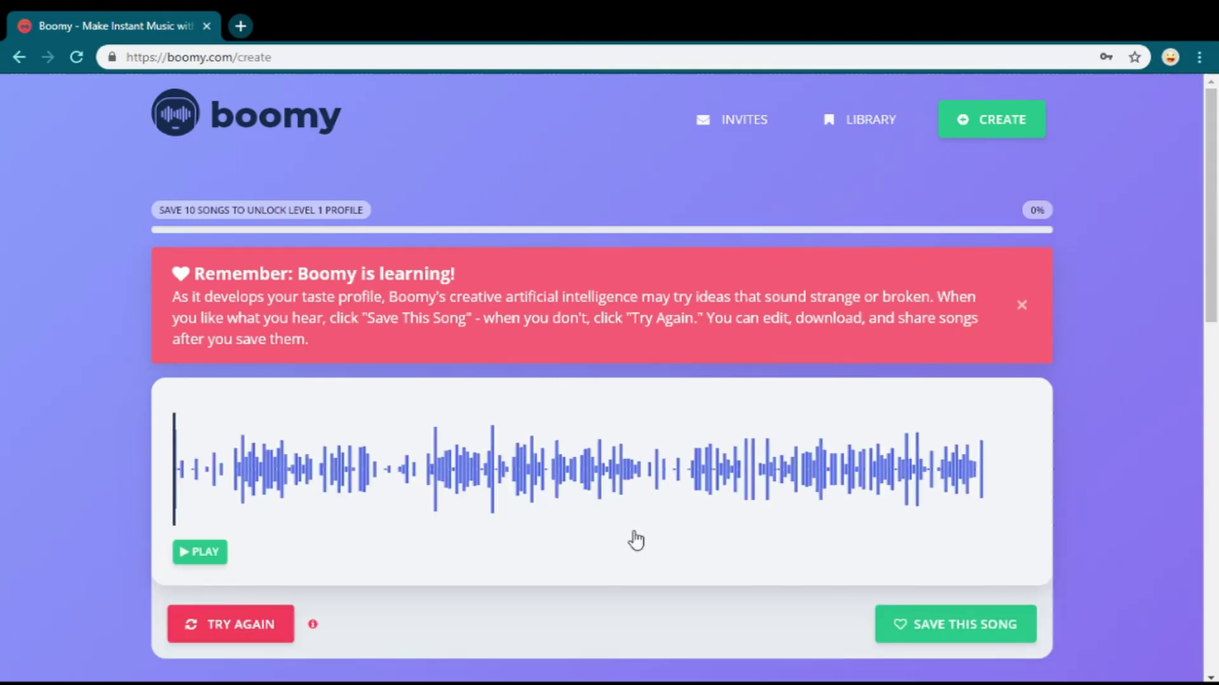
- Play and pause the generated song, then save it to the library for 10% progress
left_click(199, 552)
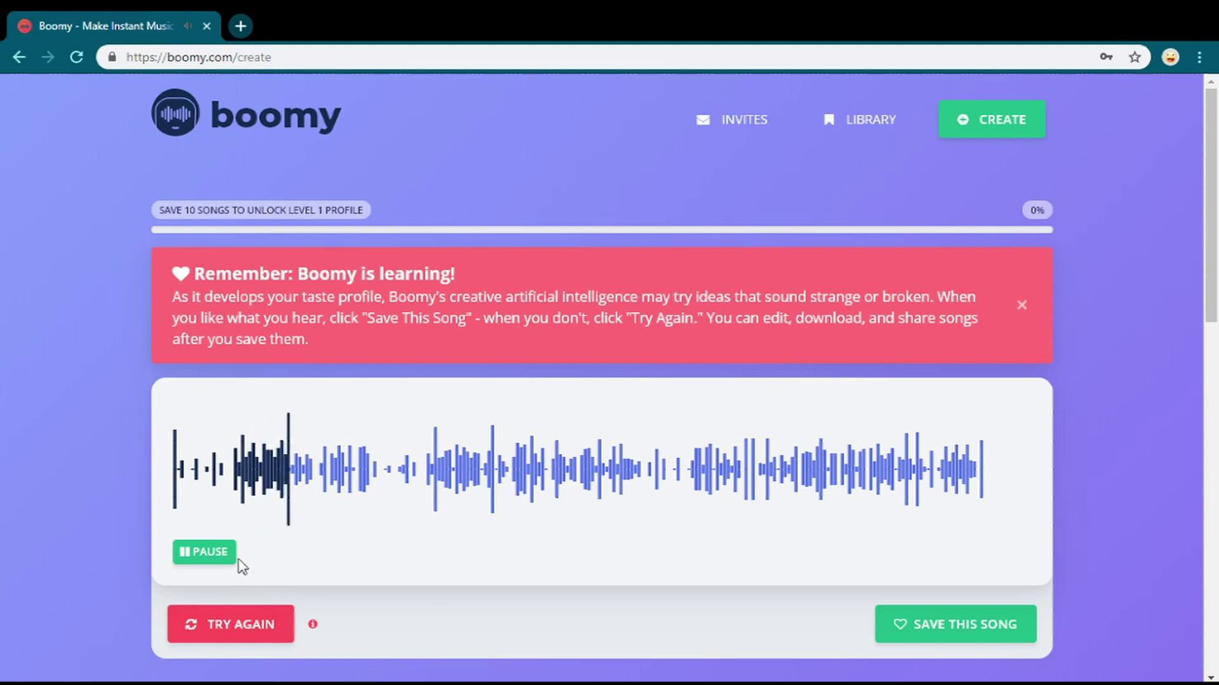
left_click(216, 555)
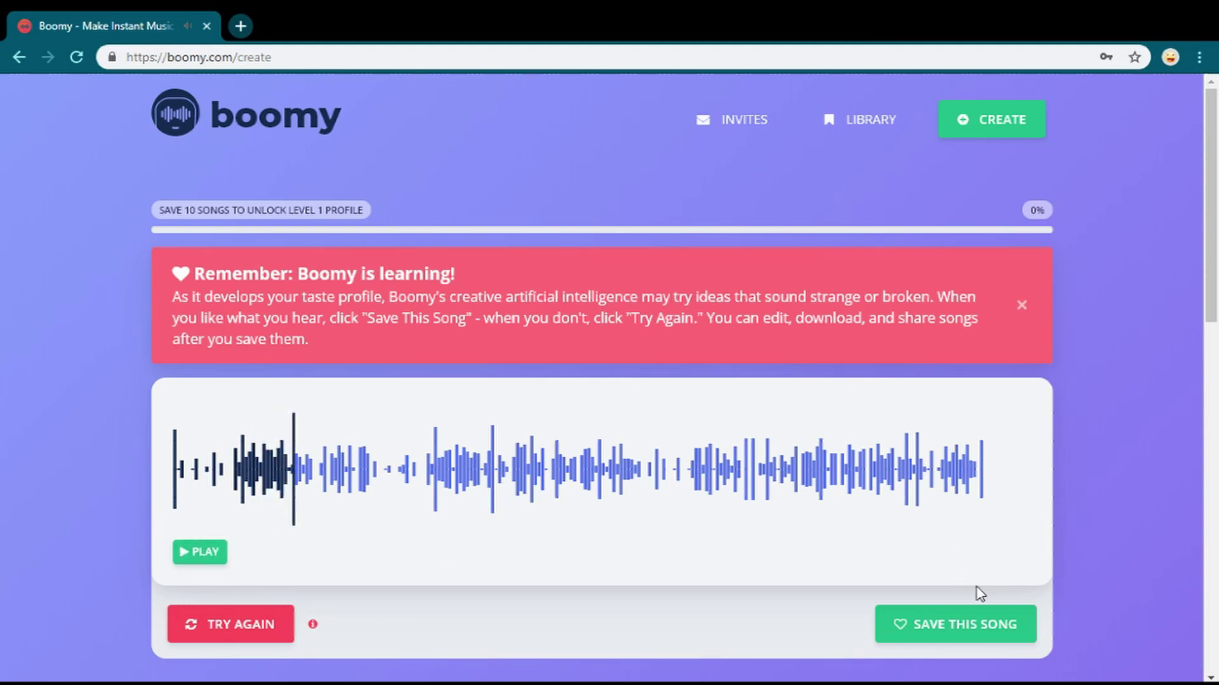
left_click(982, 628)
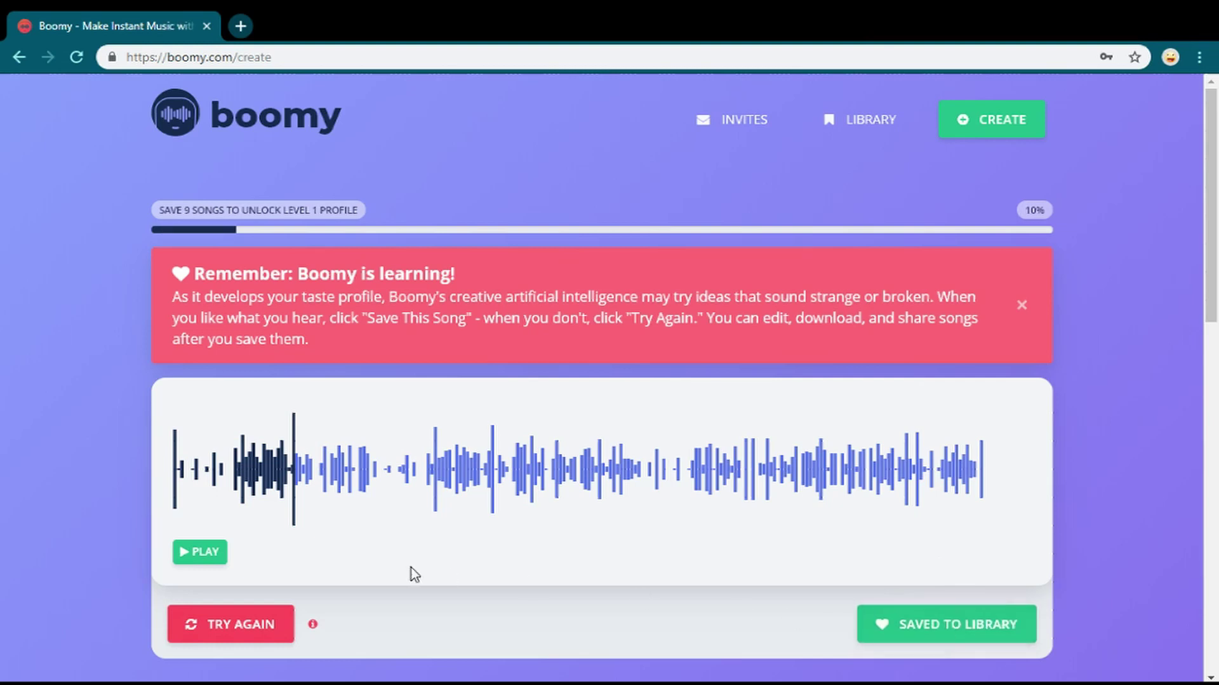
scroll(337, 594, "down", 7)
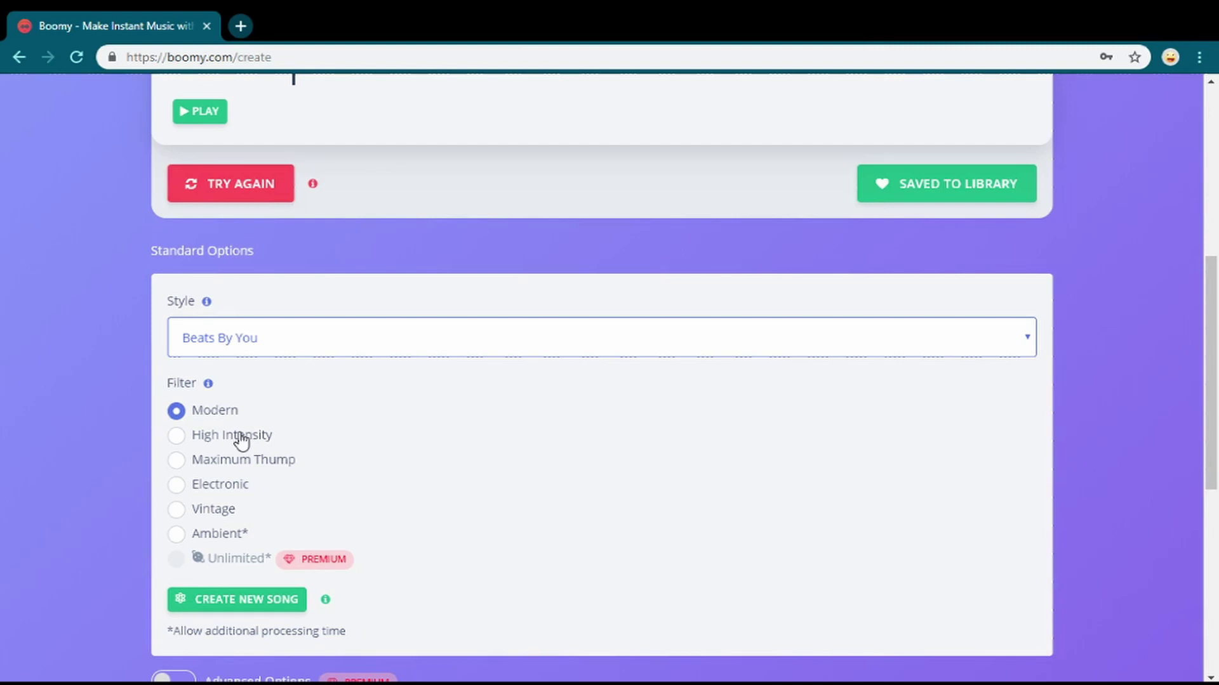
- Generate a second song with the High Intensity filter and scrub through its waveform
left_click(241, 436)
left_click(232, 600)
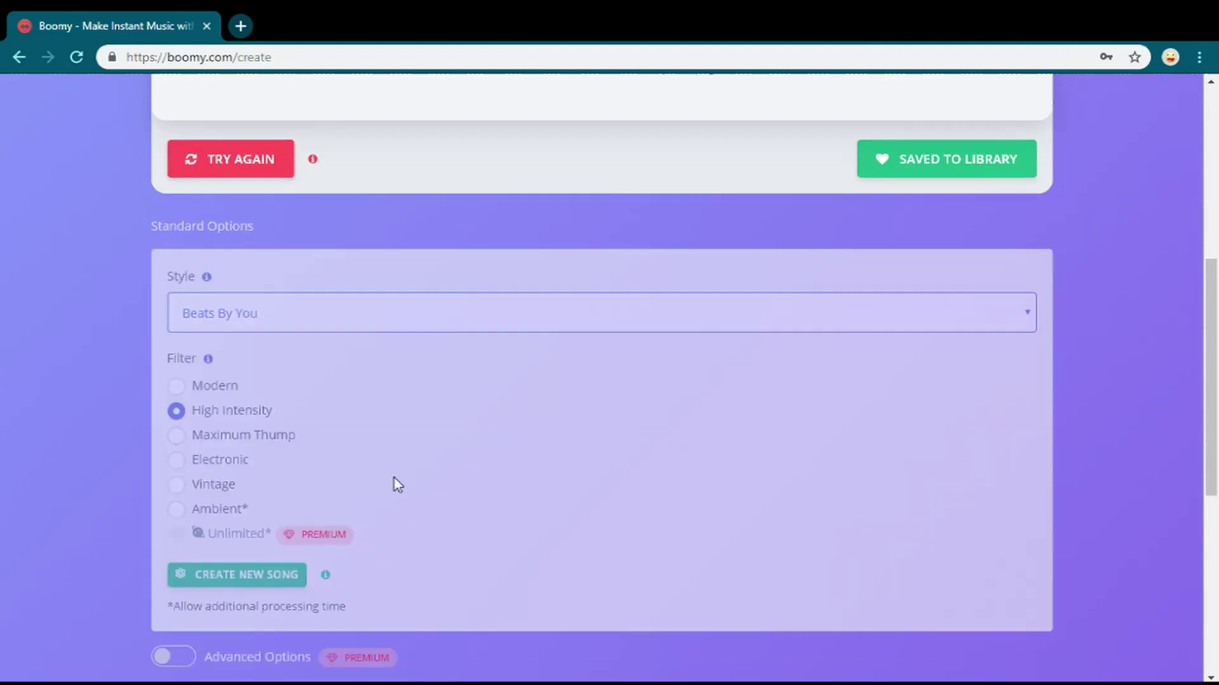
scroll(422, 450, "up", 7)
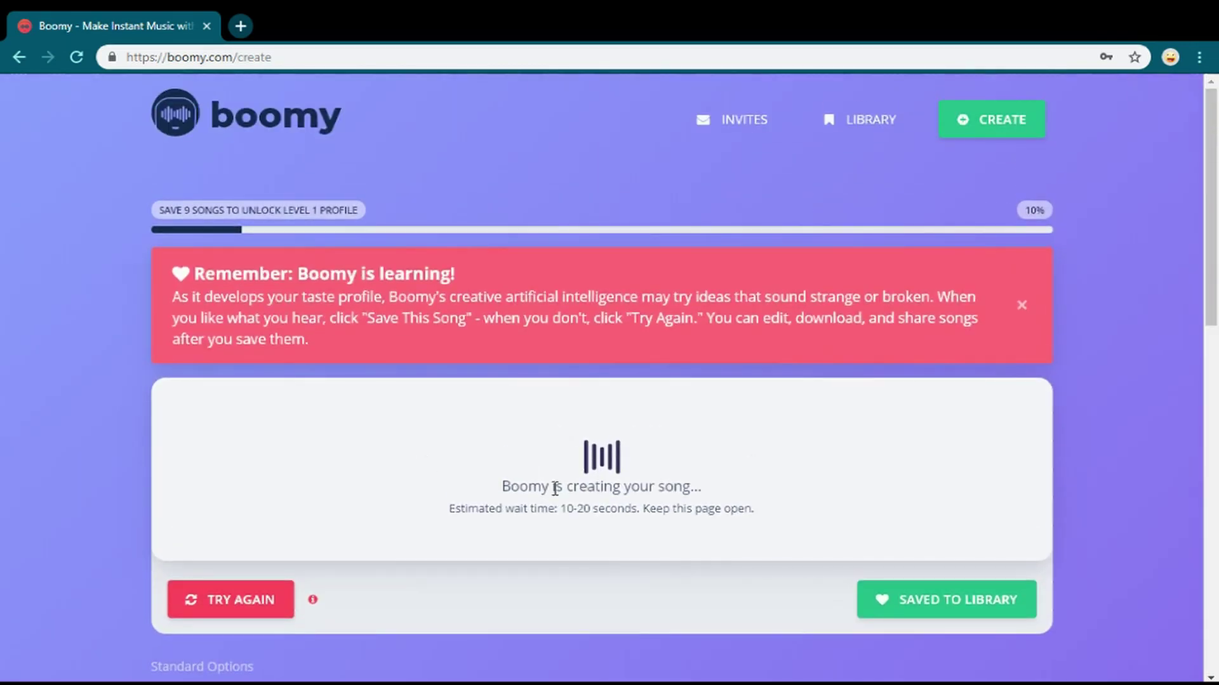
left_click_drag(424, 517, 373, 517)
left_click(428, 510)
left_click(786, 519)
left_click(451, 508)
left_click_drag(448, 511, 770, 530)
scroll(446, 493, "down", 8)
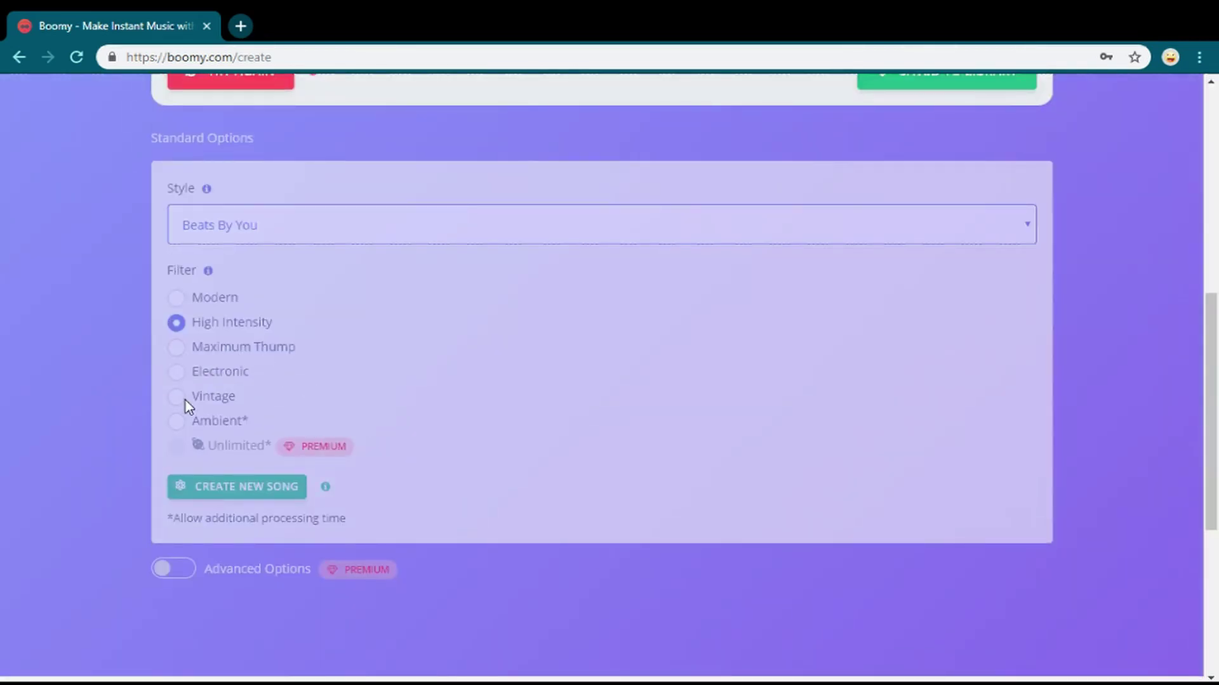
scroll(759, 527, "up", 8)
left_click(771, 531)
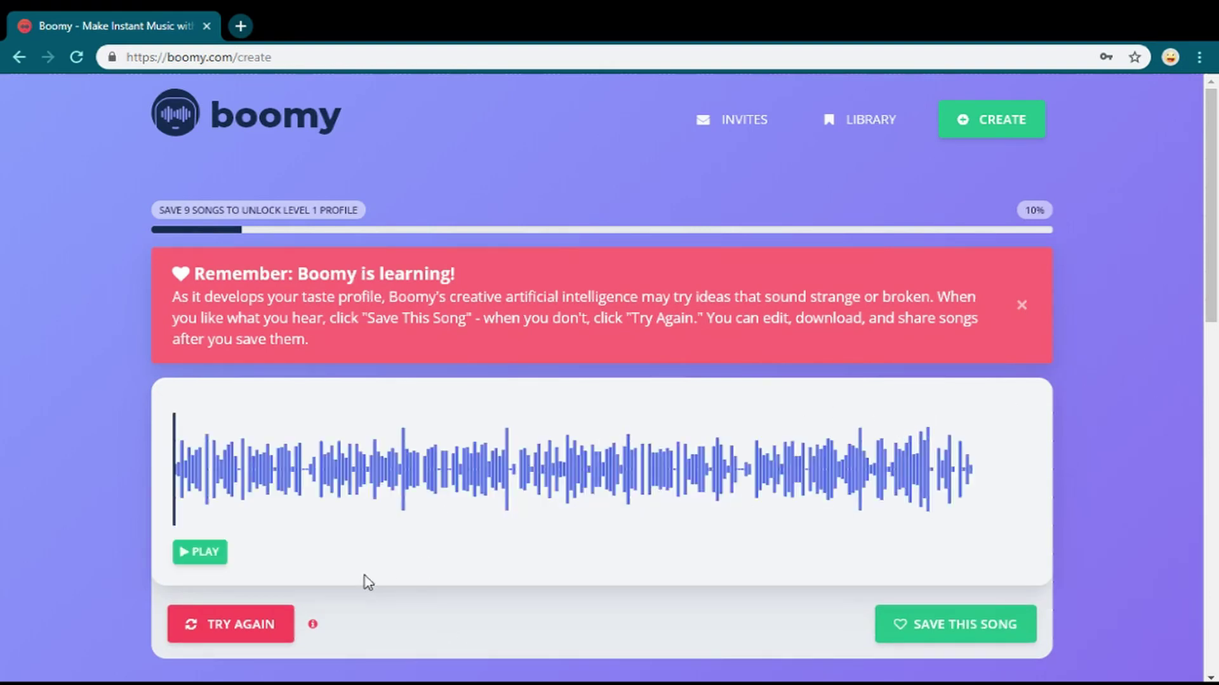
- Preview the High Intensity song, regenerate it with Try Again, and save the new version
left_click(206, 555)
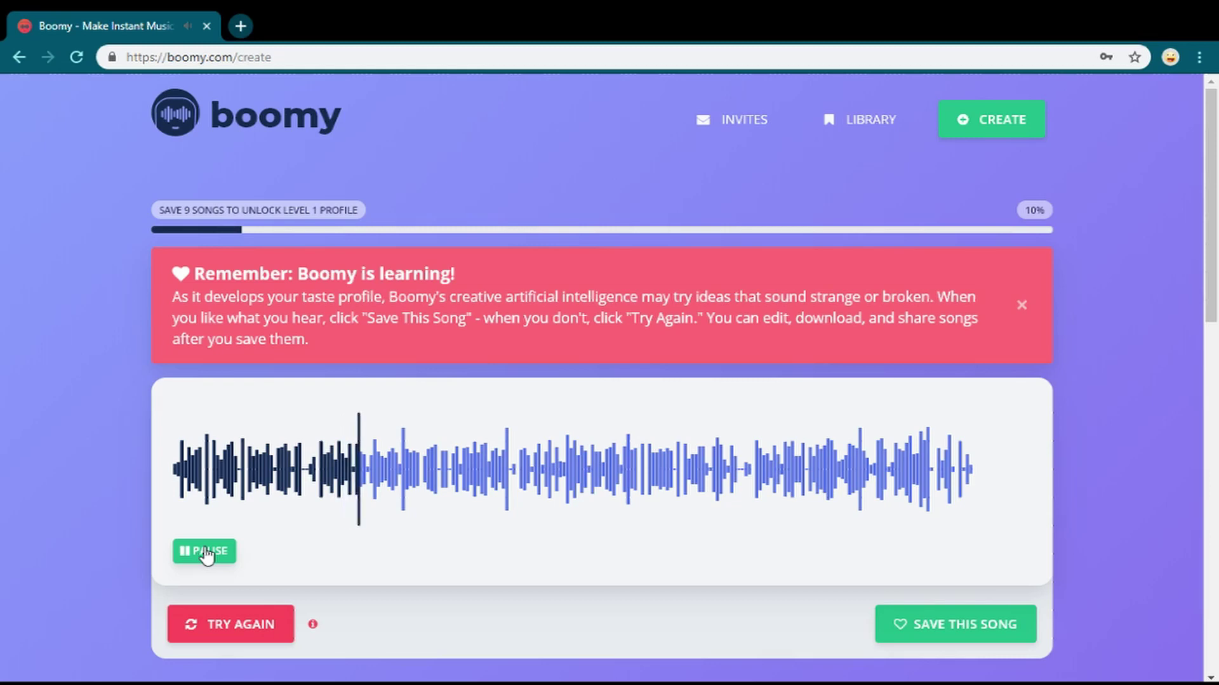
left_click(206, 552)
scroll(278, 537, "down", 3)
scroll(277, 540, "up", 3)
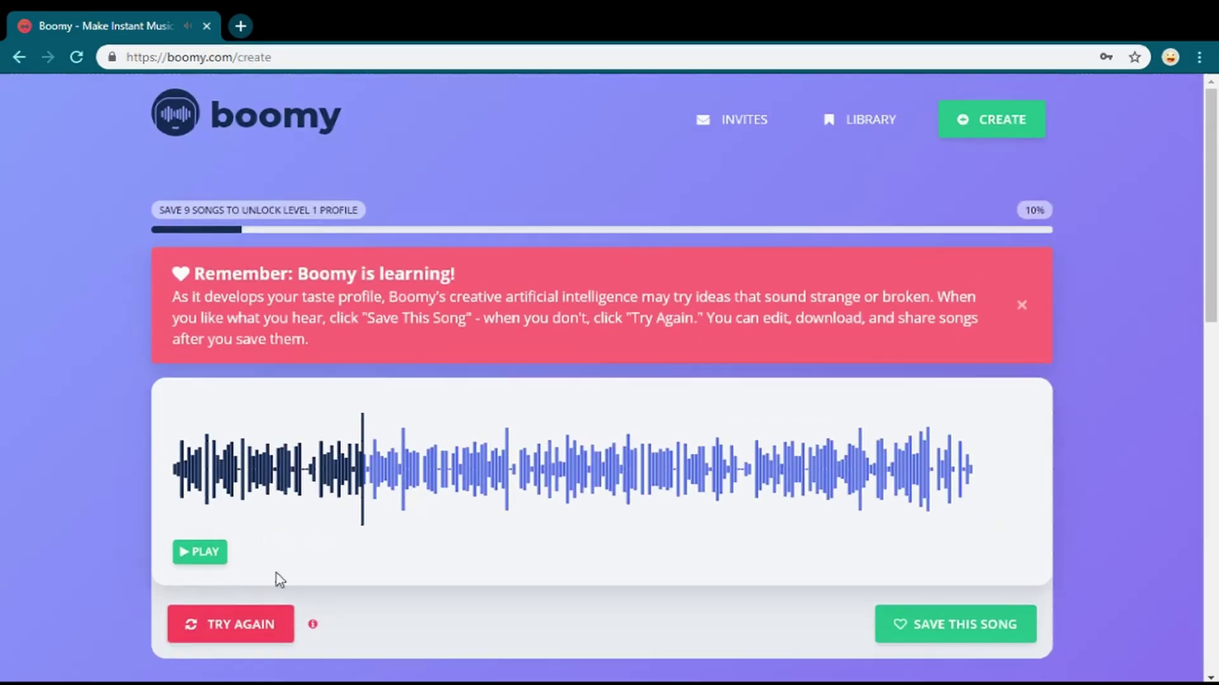
left_click(252, 627)
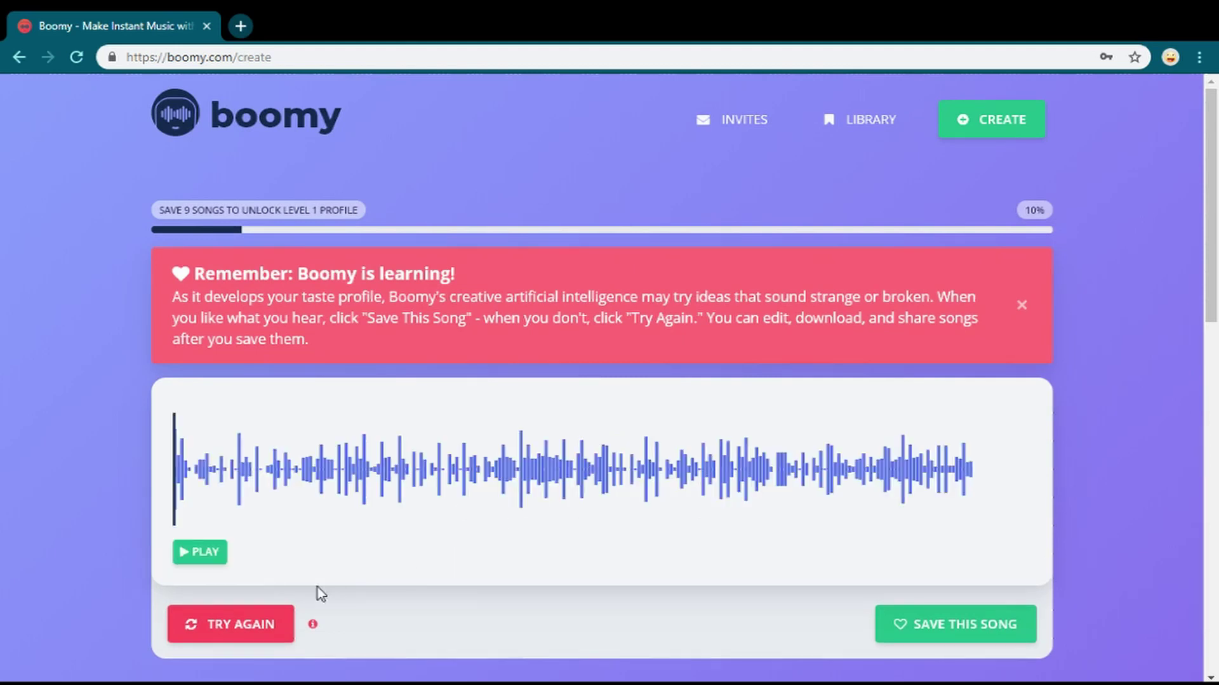
left_click(196, 560)
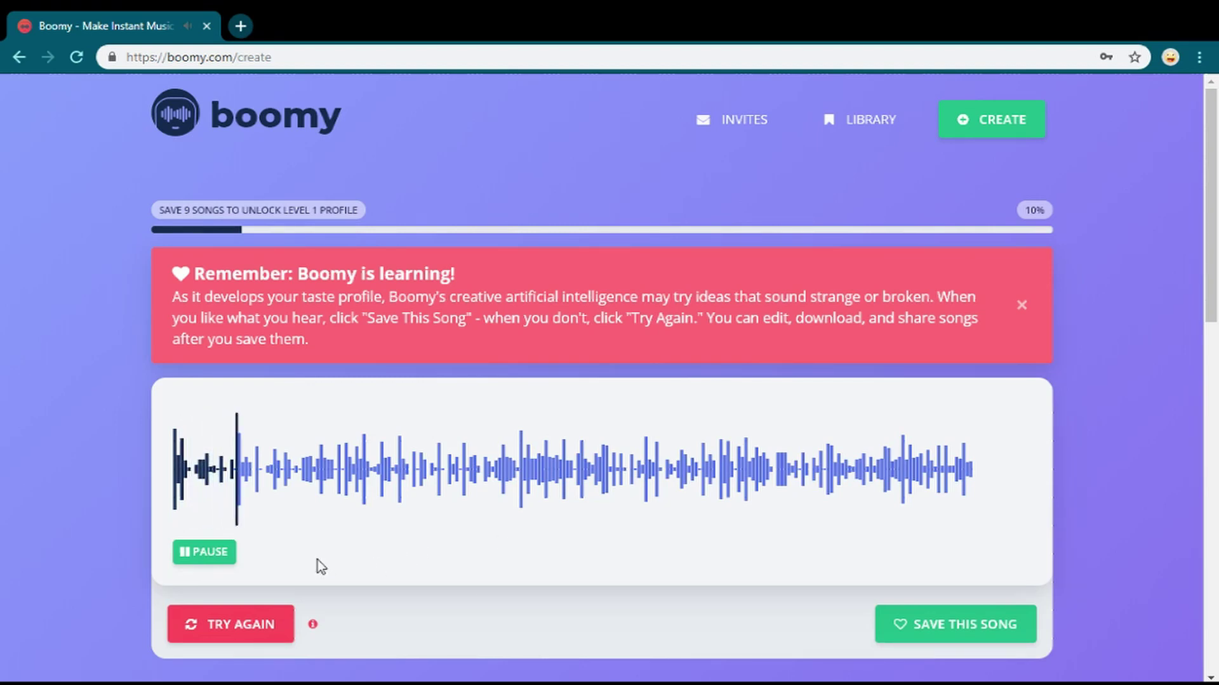
left_click(942, 640)
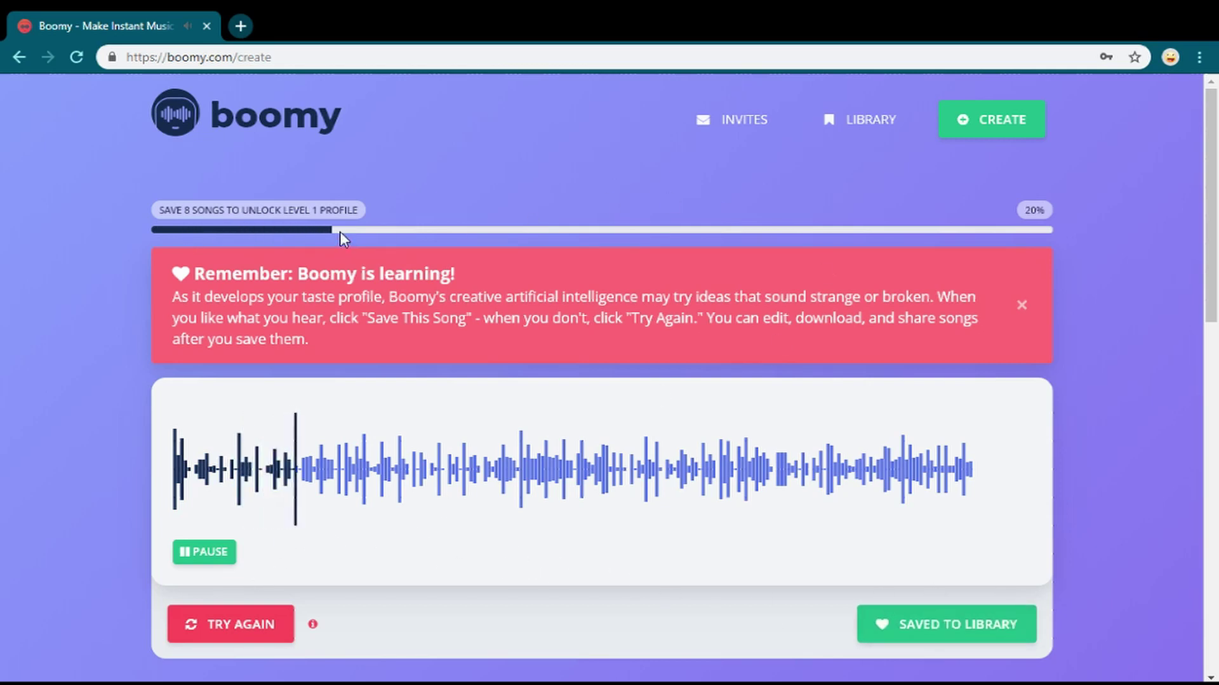
- Pause the current song and generate a new one with the chosen filter
left_click_drag(158, 211, 433, 205)
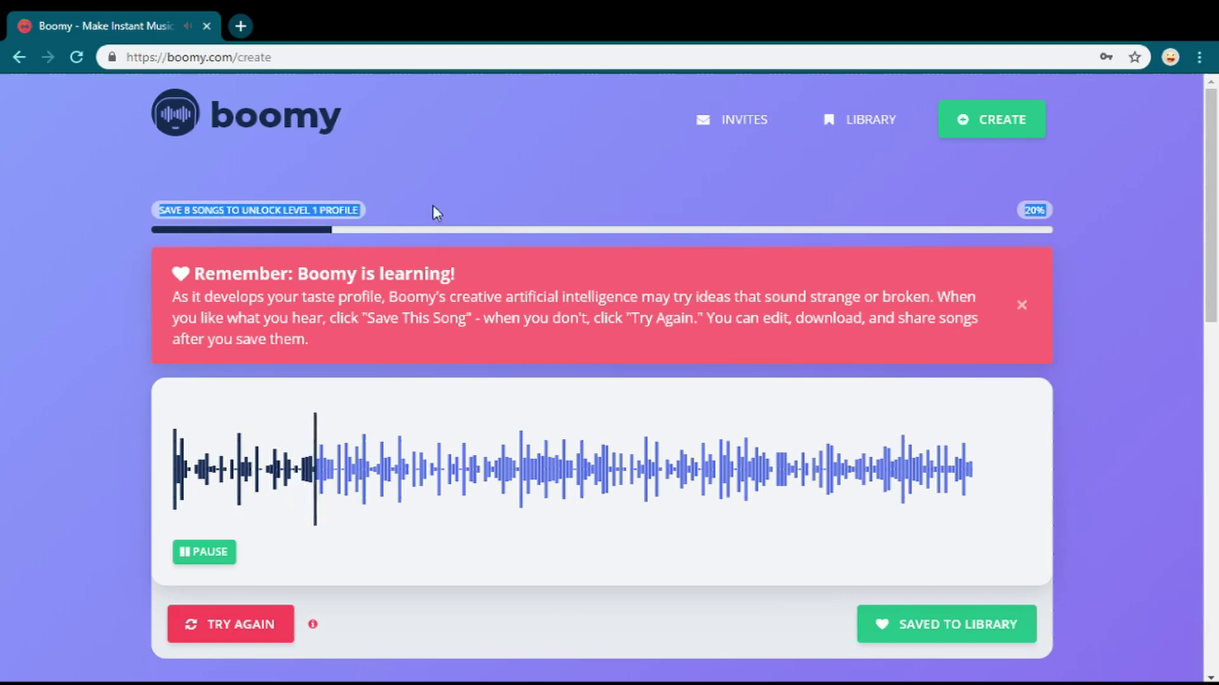
left_click(433, 205)
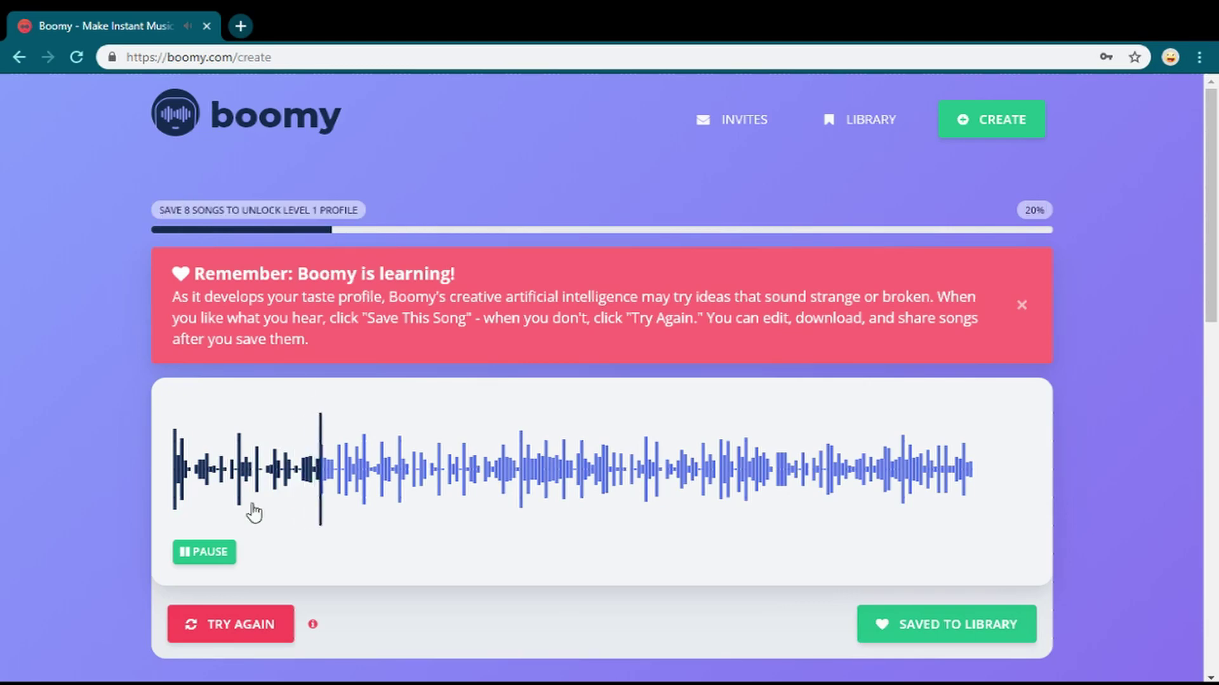
left_click(202, 554)
scroll(232, 533, "down", 5)
scroll(238, 551, "down", 2)
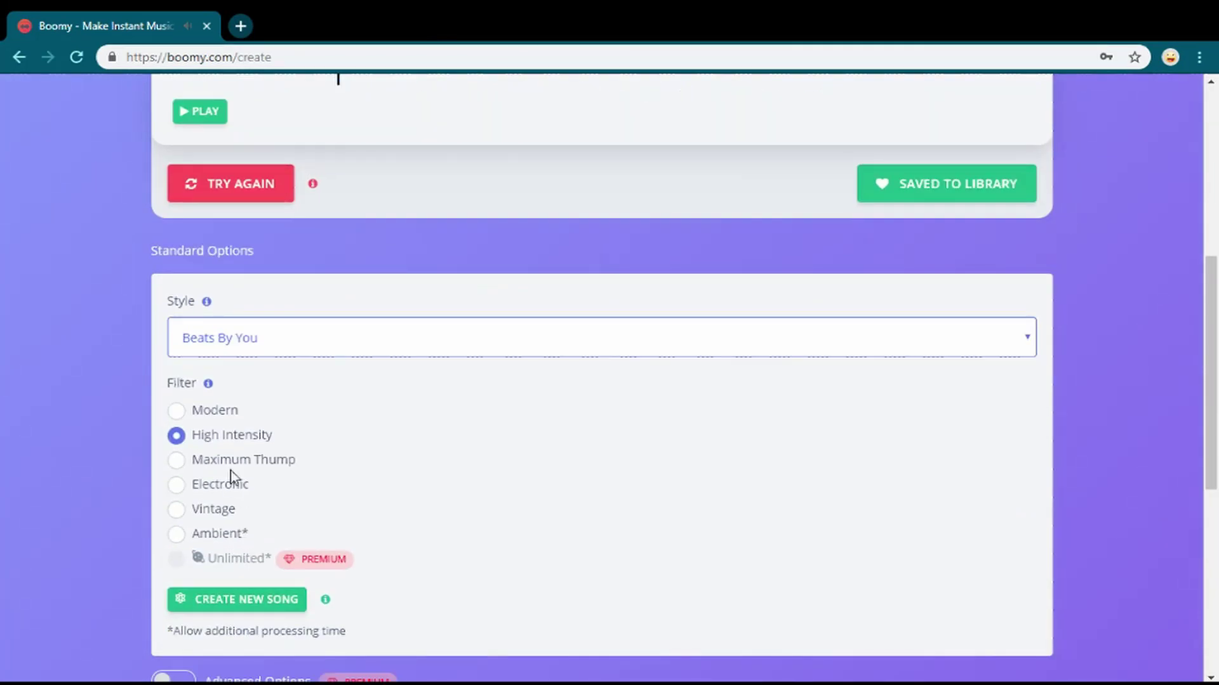
left_click(235, 597)
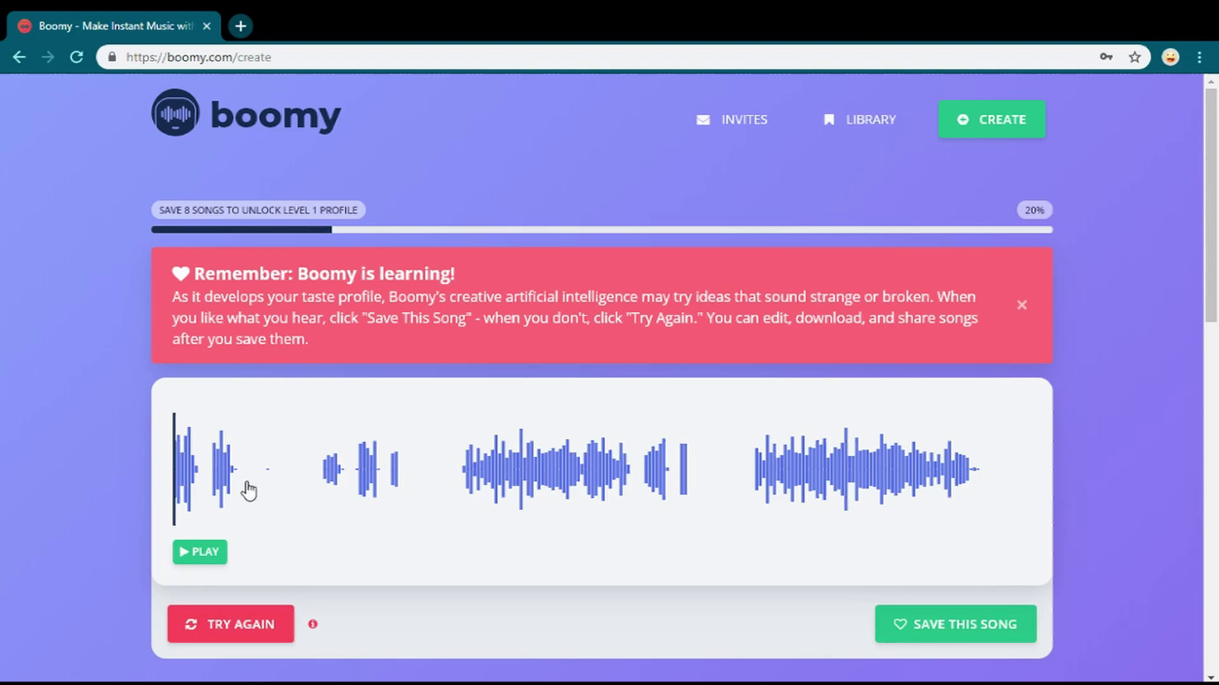
scroll(408, 456, "down", 7)
scroll(222, 443, "up", 7)
- Play the new song, skipping ahead through the waveform, then discard it for another take
left_click(188, 552)
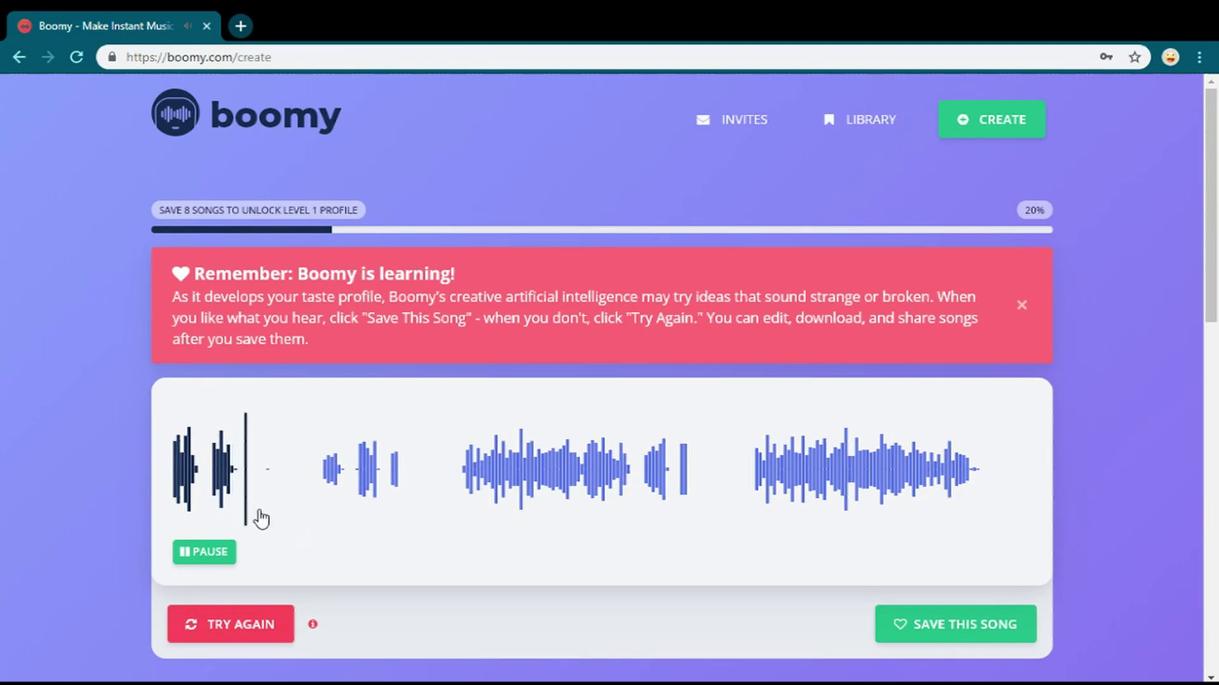
left_click(316, 503)
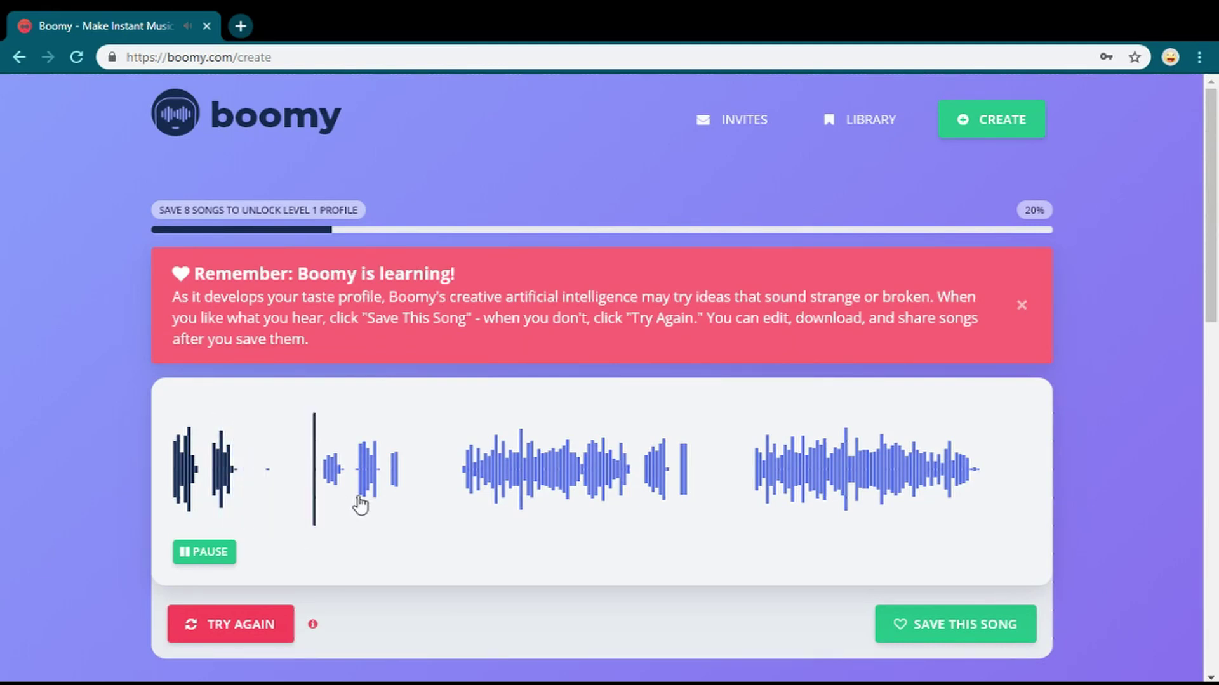
left_click(360, 501)
left_click(466, 485)
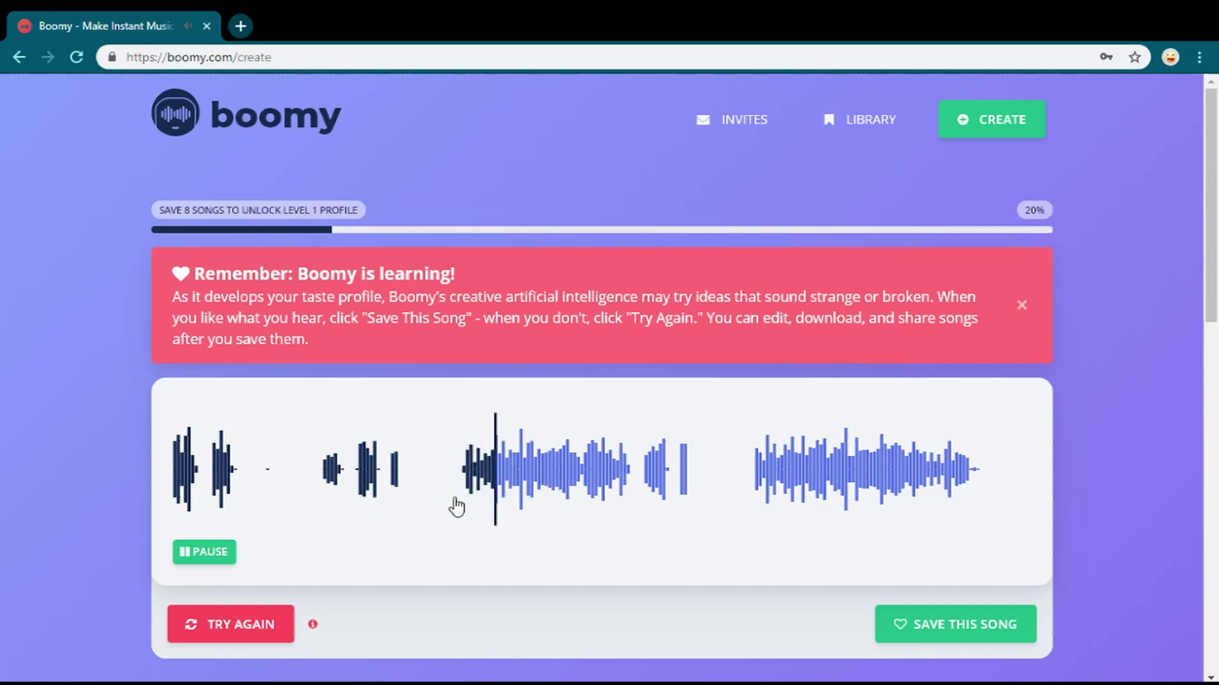
left_click(207, 558)
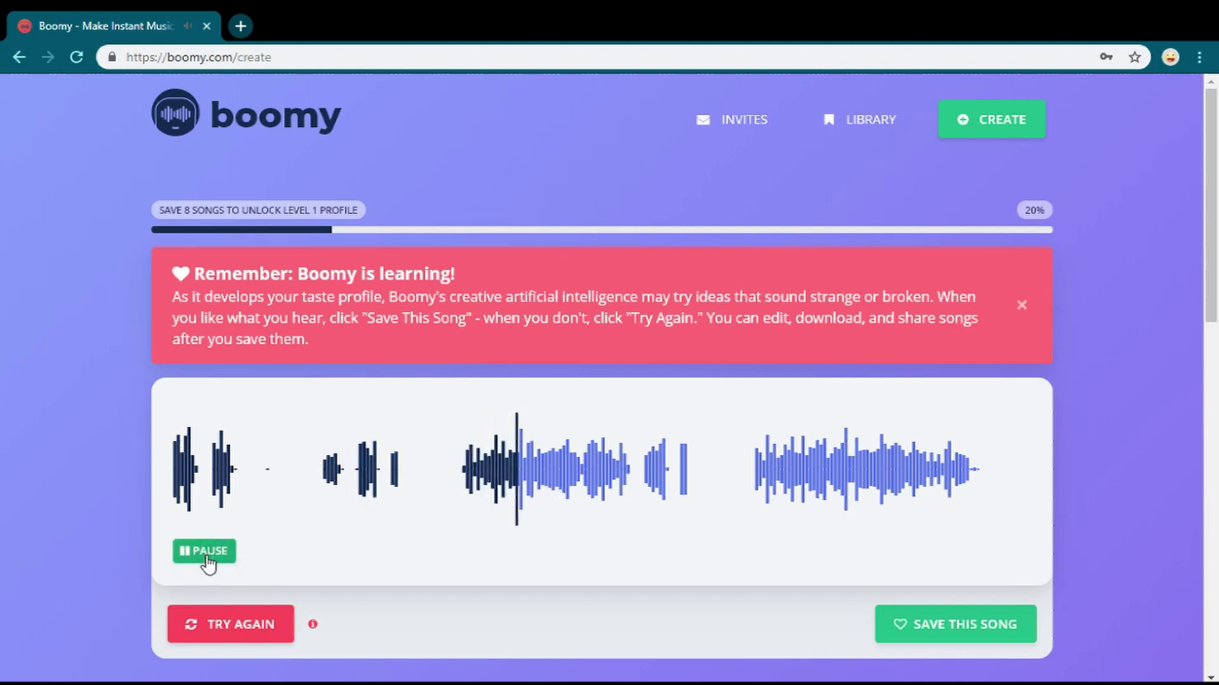
scroll(498, 436, "down", 5)
scroll(311, 435, "up", 5)
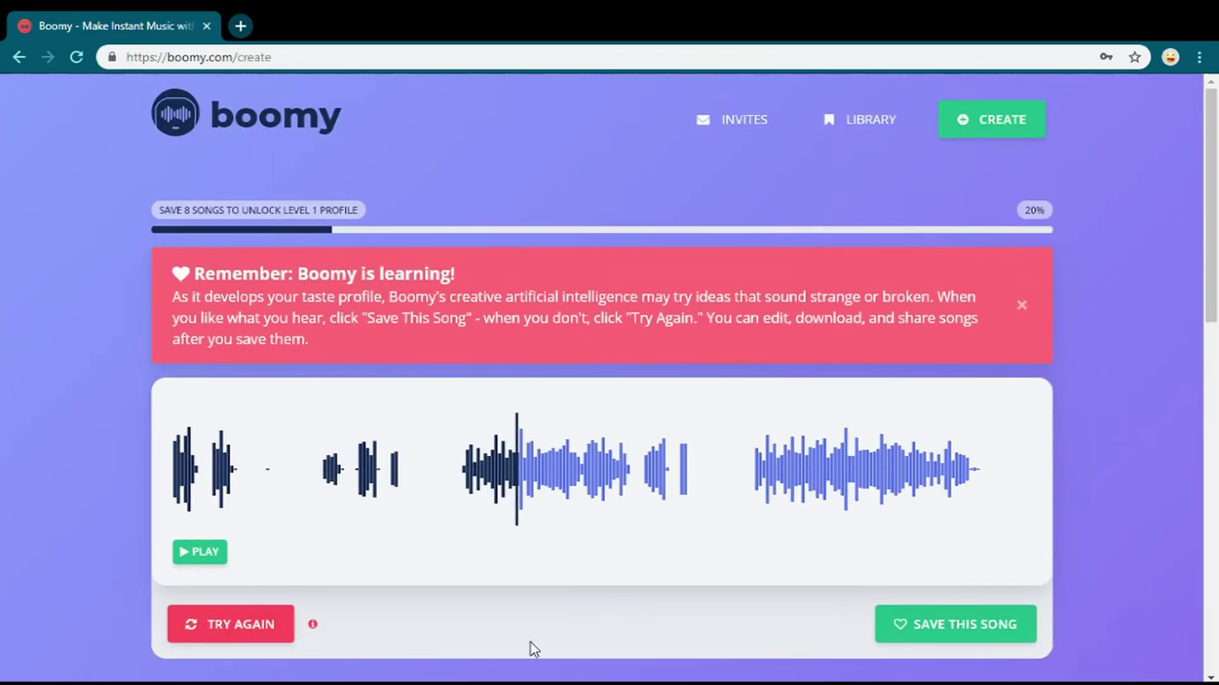
left_click(233, 625)
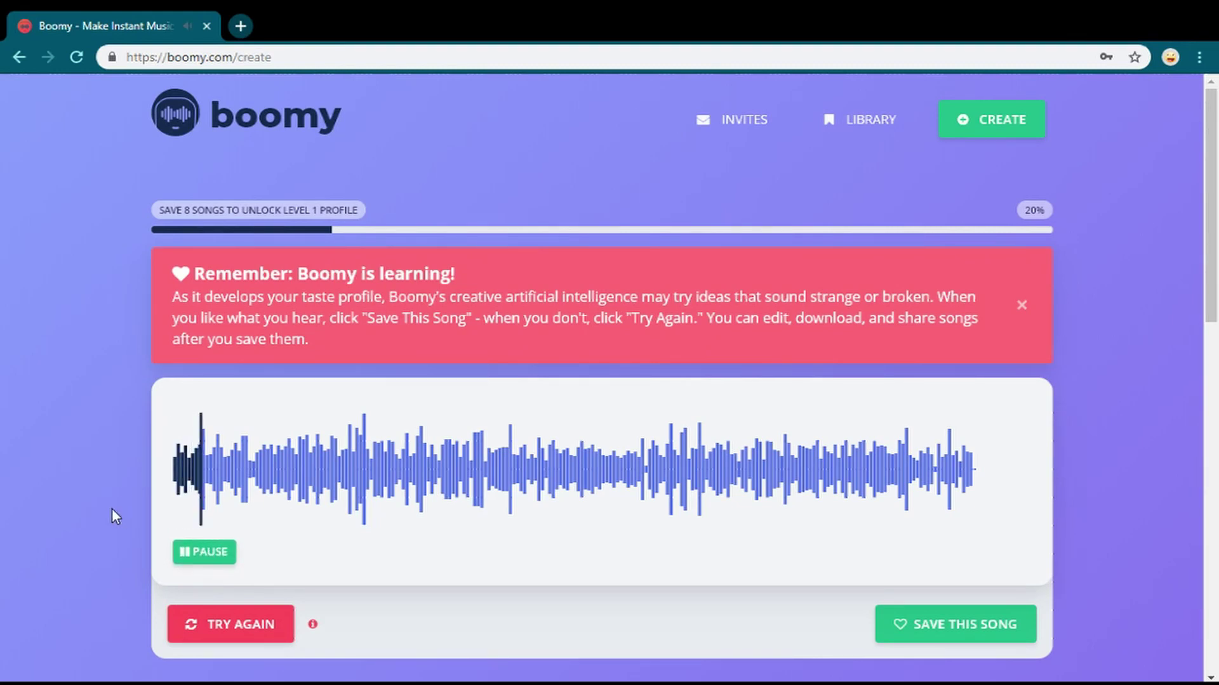
- Save the new take to the library (30%) and select the Electronic filter
left_click(909, 635)
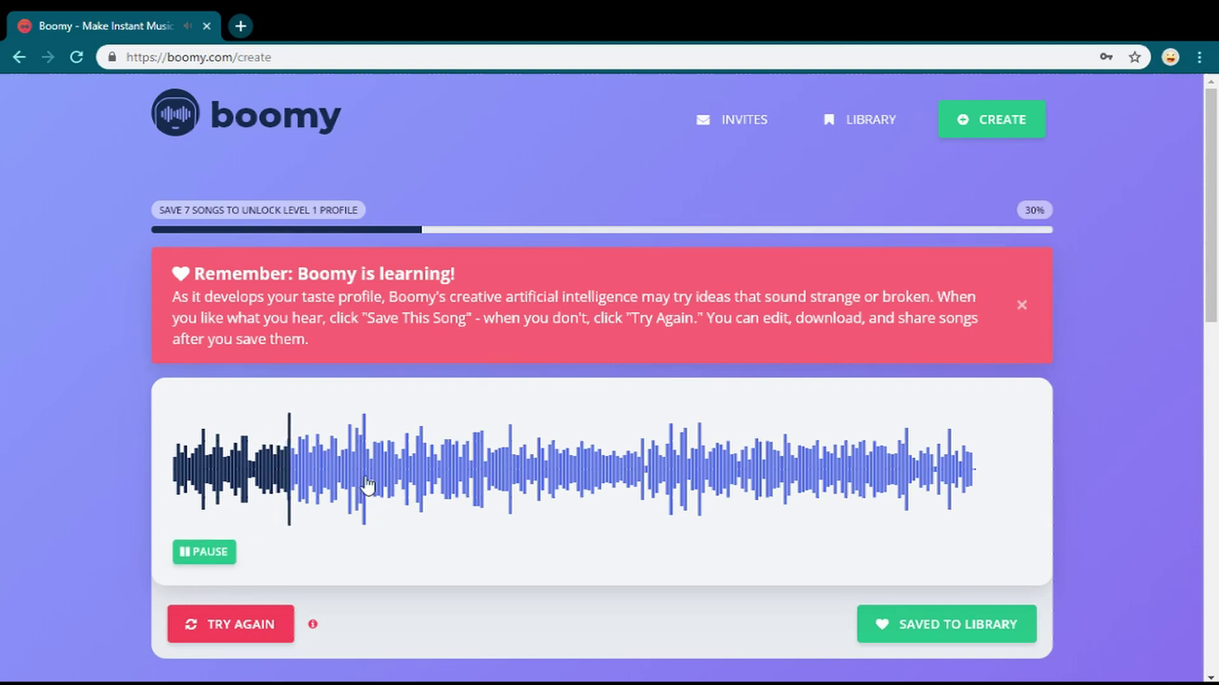
left_click(181, 551)
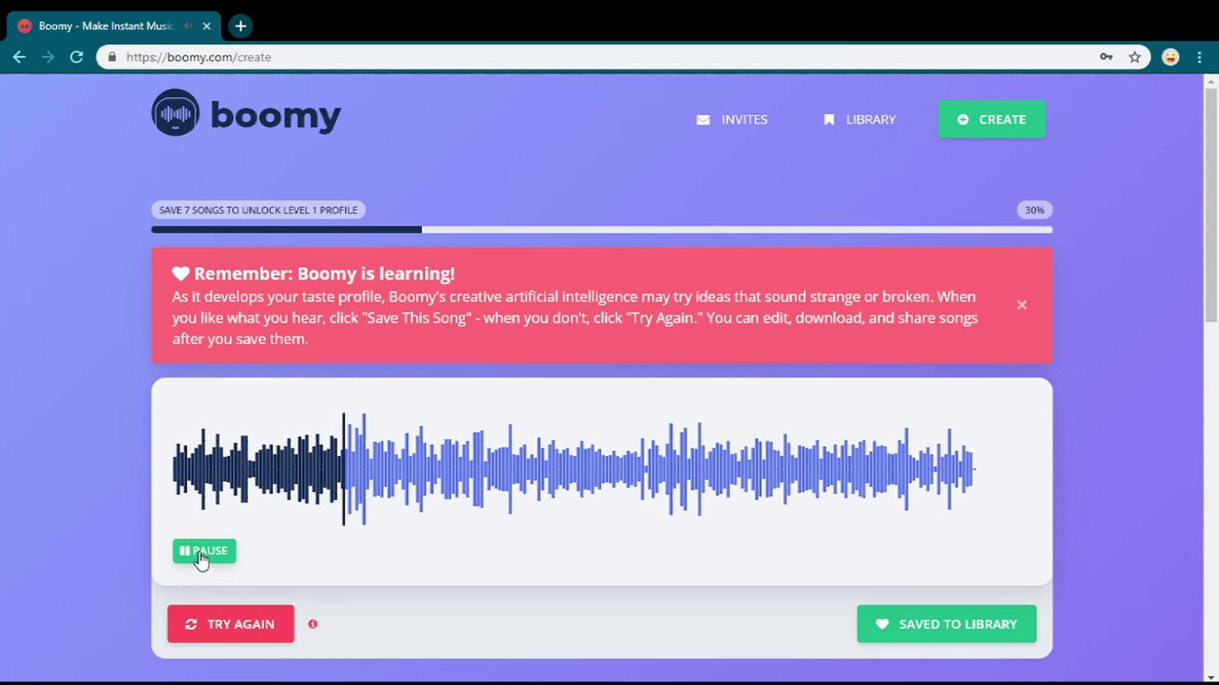
scroll(289, 553, "down", 6)
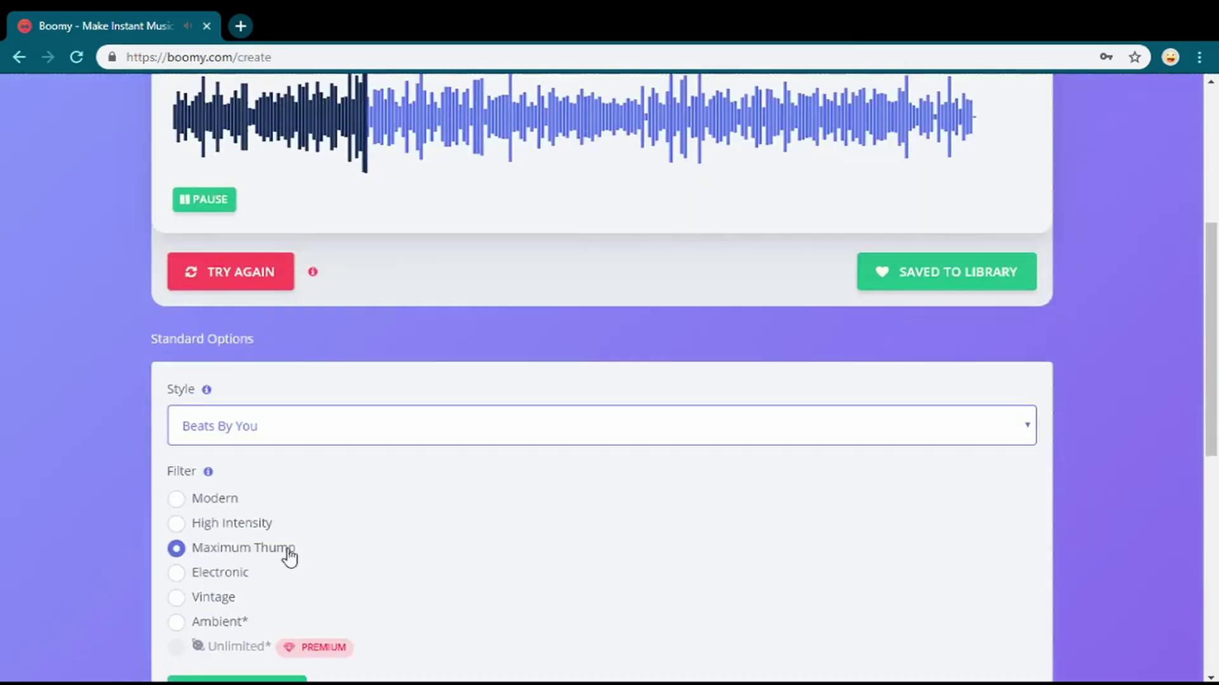
scroll(287, 555, "up", 6)
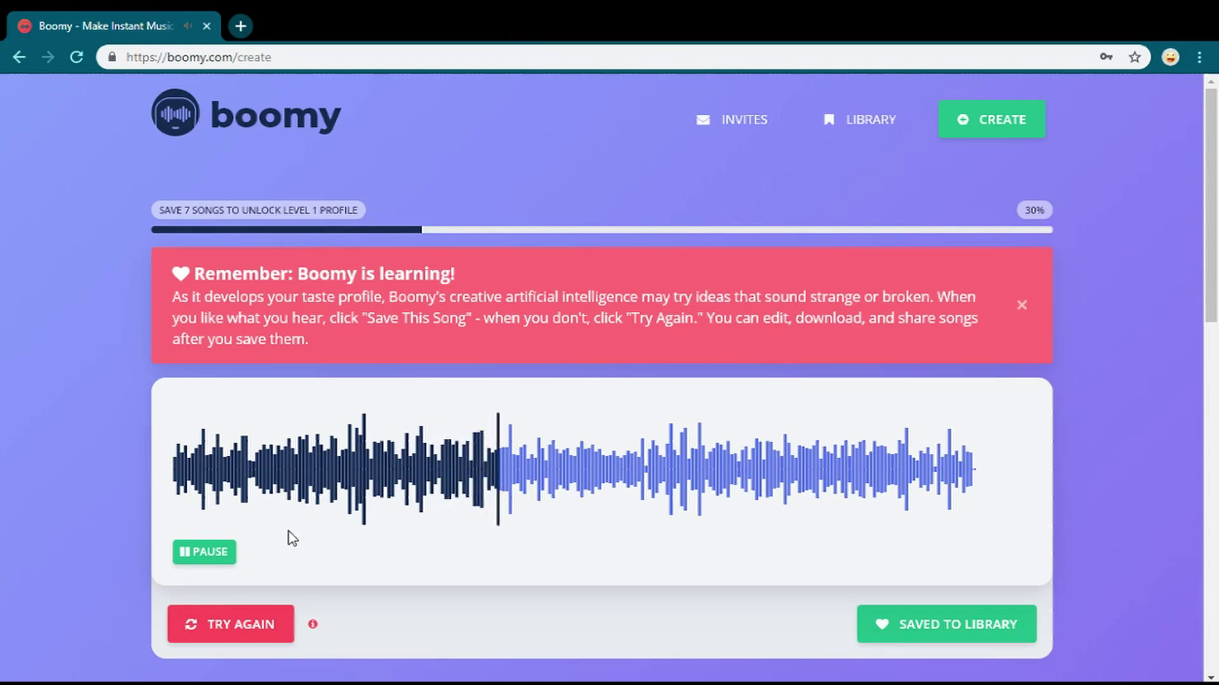
left_click(212, 559)
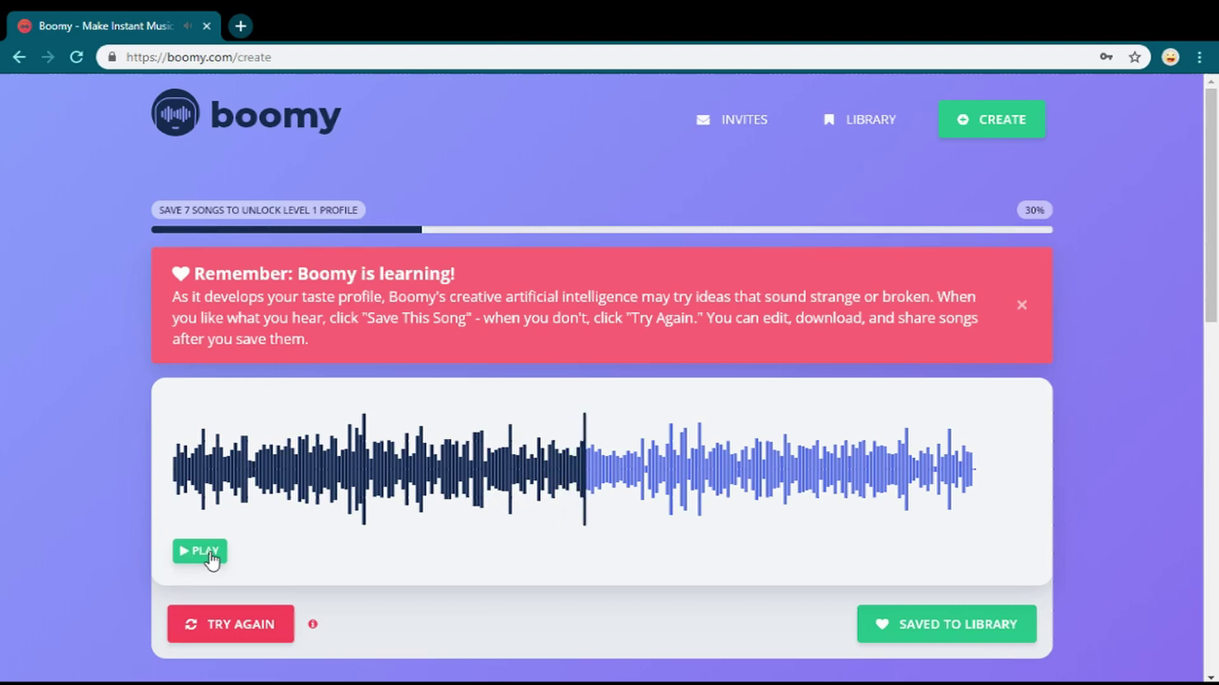
scroll(211, 560, "down", 7)
left_click(213, 487)
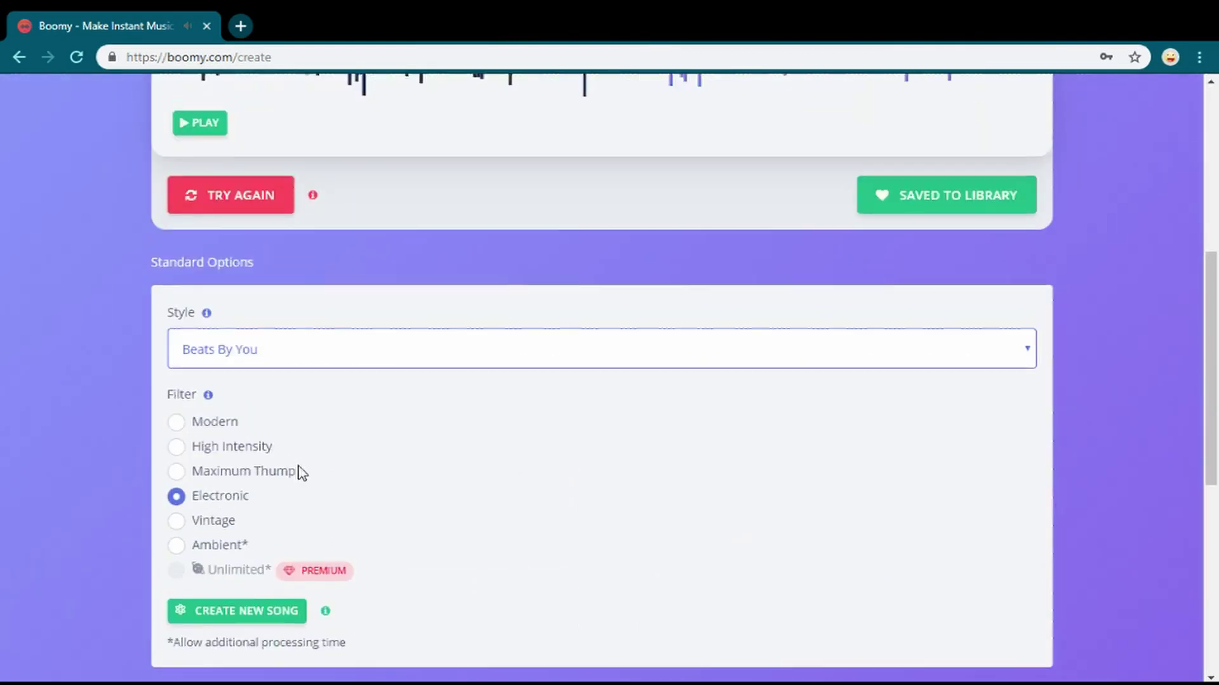
- Generate an Electronic-filtered song and discard two takes after previewing them
scroll(305, 476, "up", 5)
scroll(280, 418, "down", 10)
left_click(252, 336)
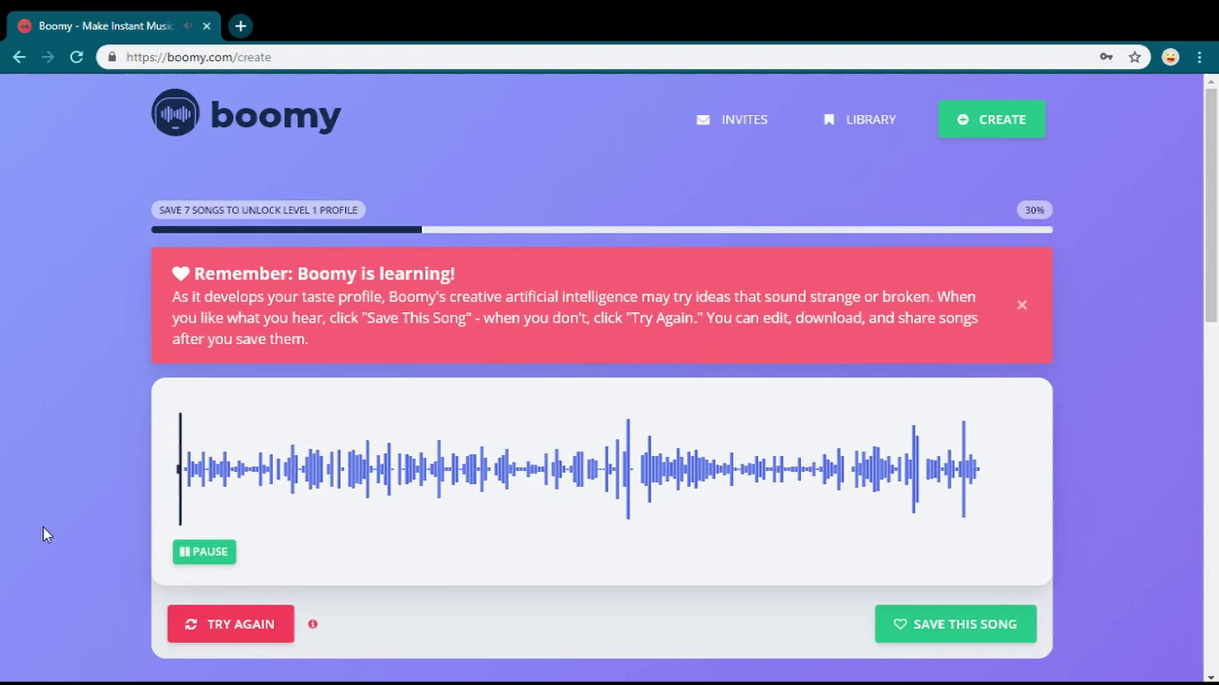
left_click(198, 559)
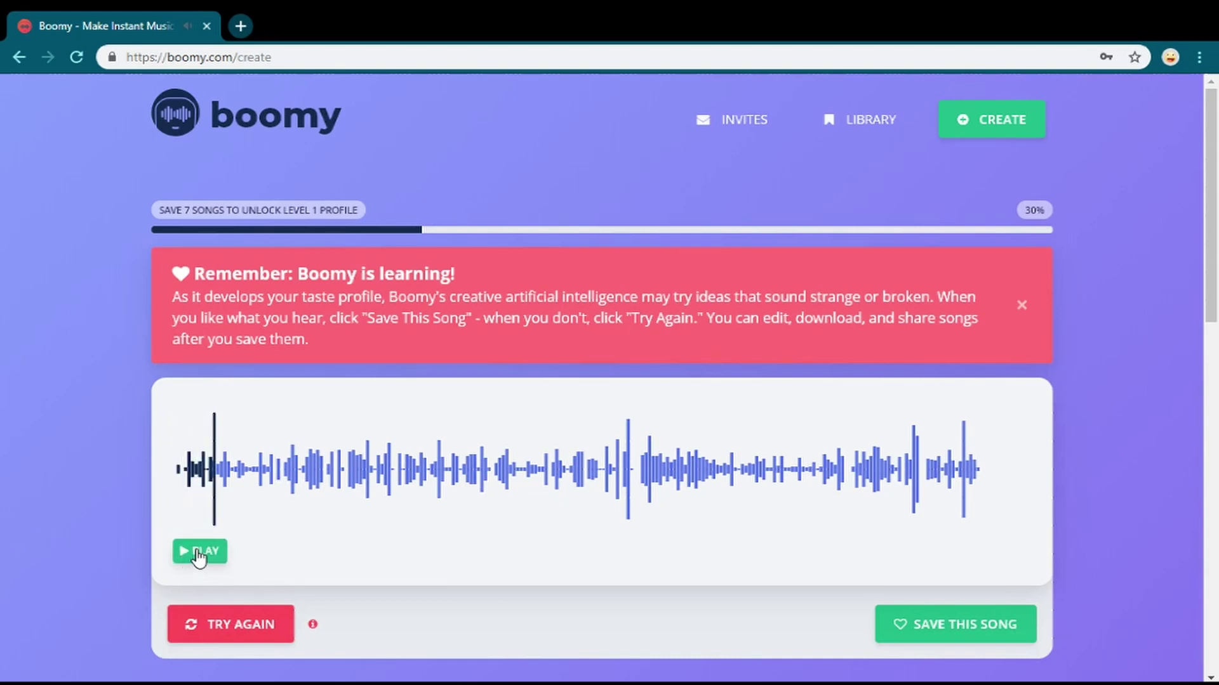
left_click(217, 635)
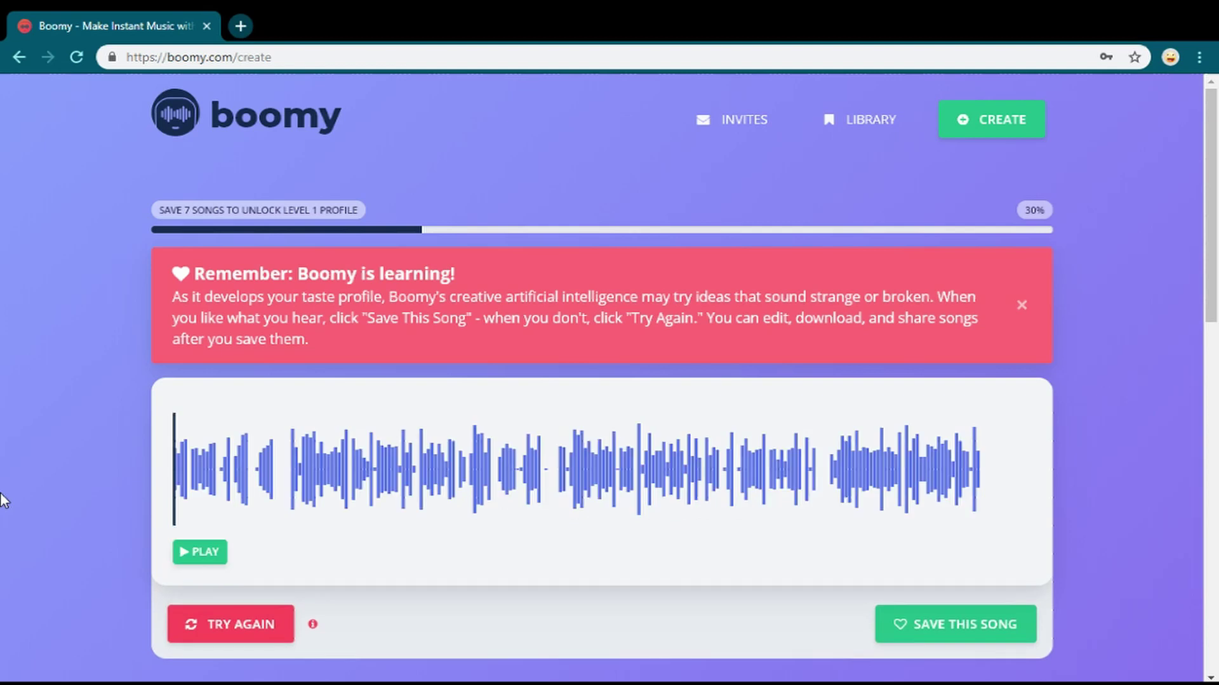
left_click(200, 557)
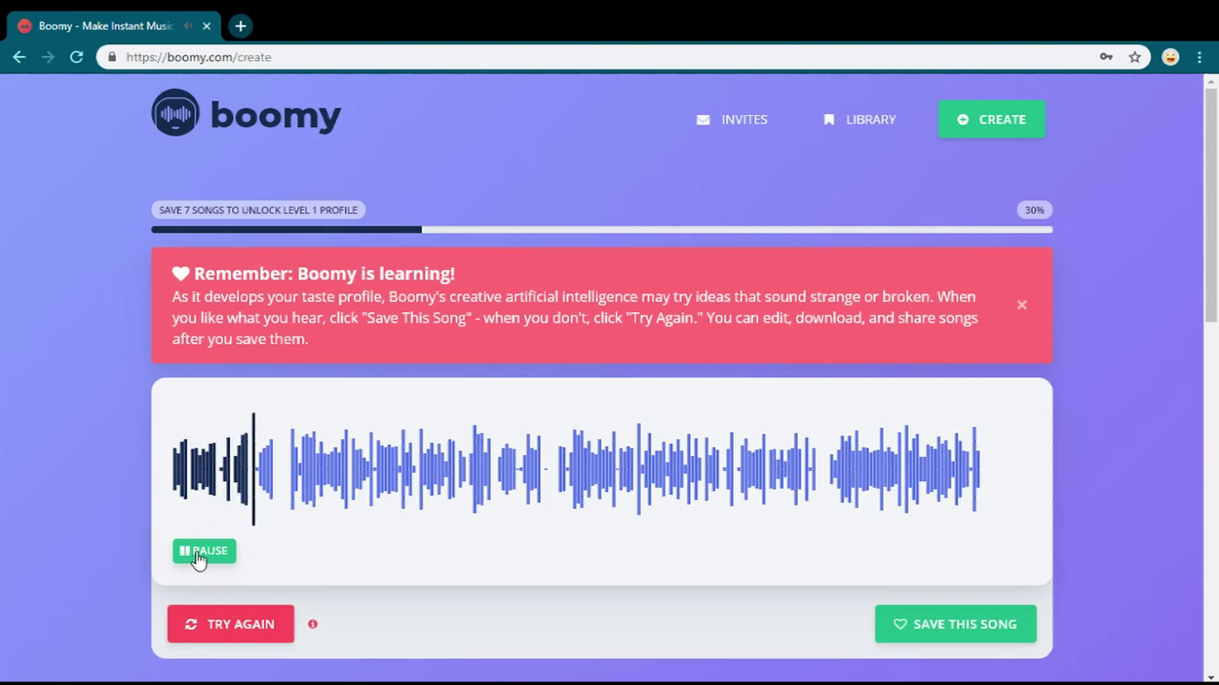
left_click(198, 557)
left_click(240, 635)
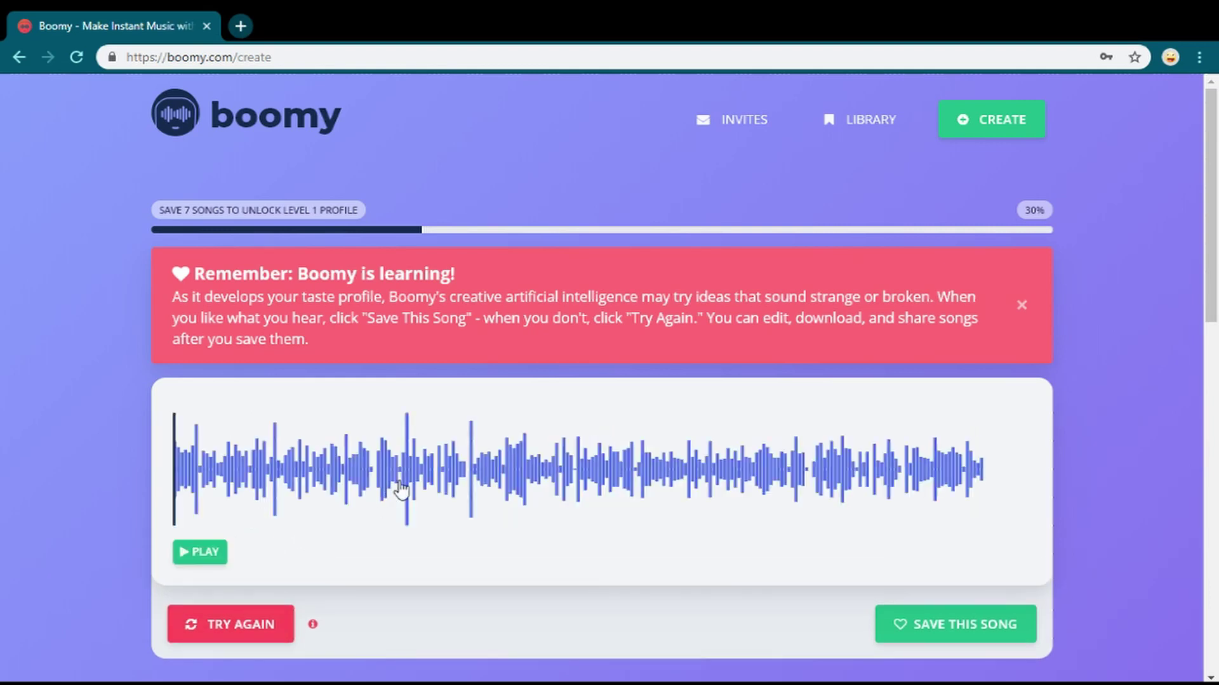
- Preview a third take, skipping through it, retry once more and save the result
left_click(206, 557)
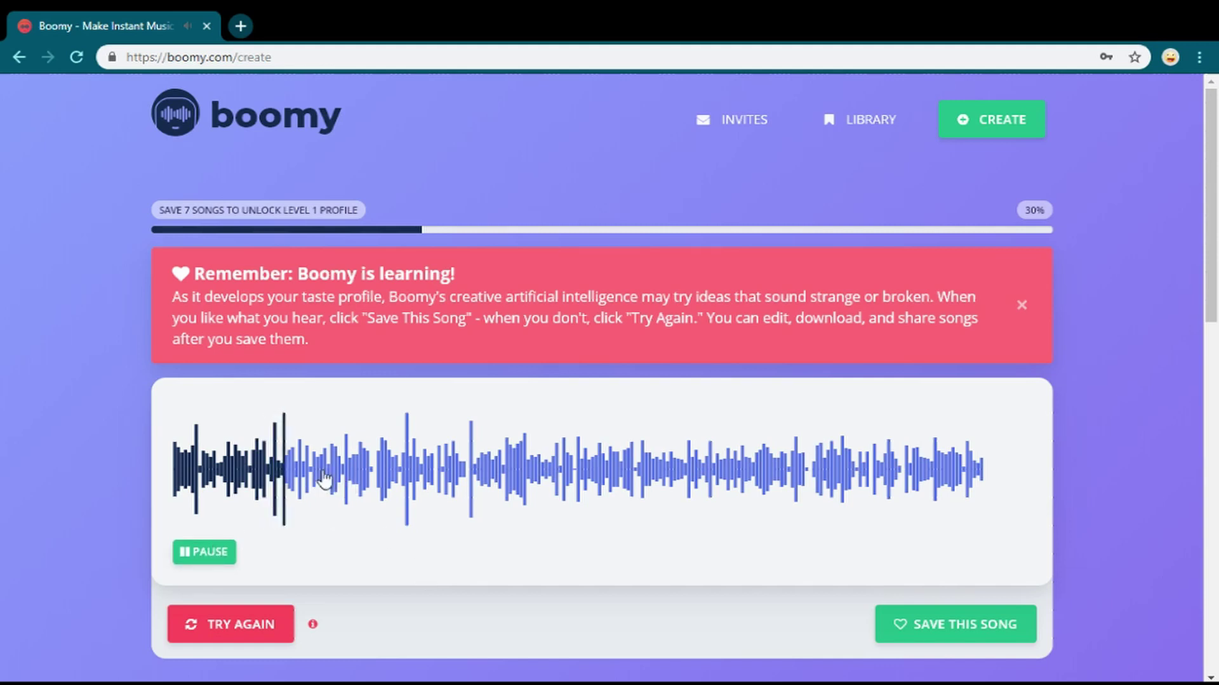
left_click(339, 483)
left_click(623, 481)
left_click(710, 479)
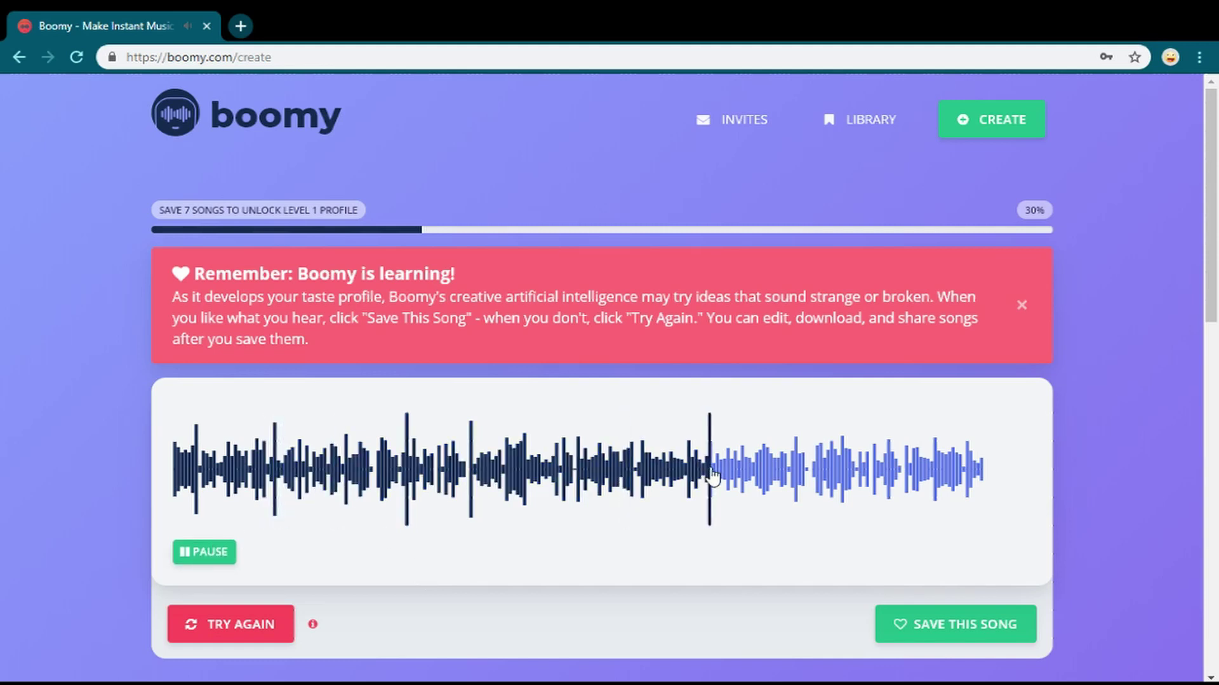
left_click(213, 634)
scroll(311, 497, "down", 5)
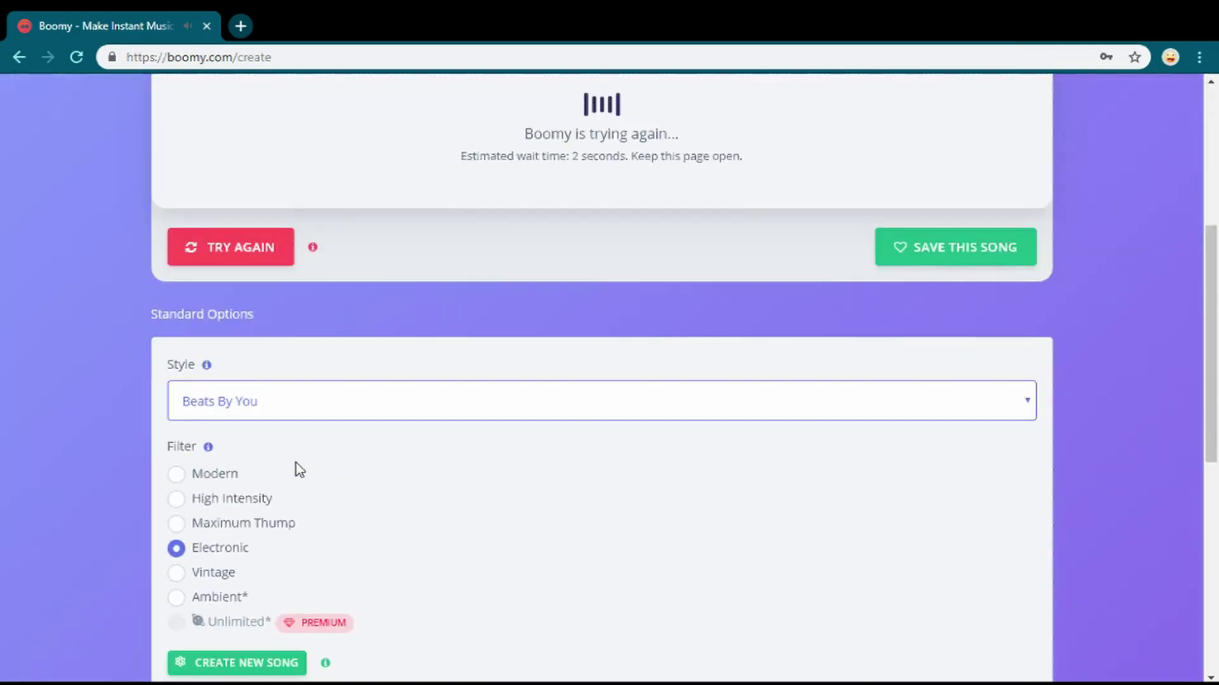
scroll(304, 454, "up", 5)
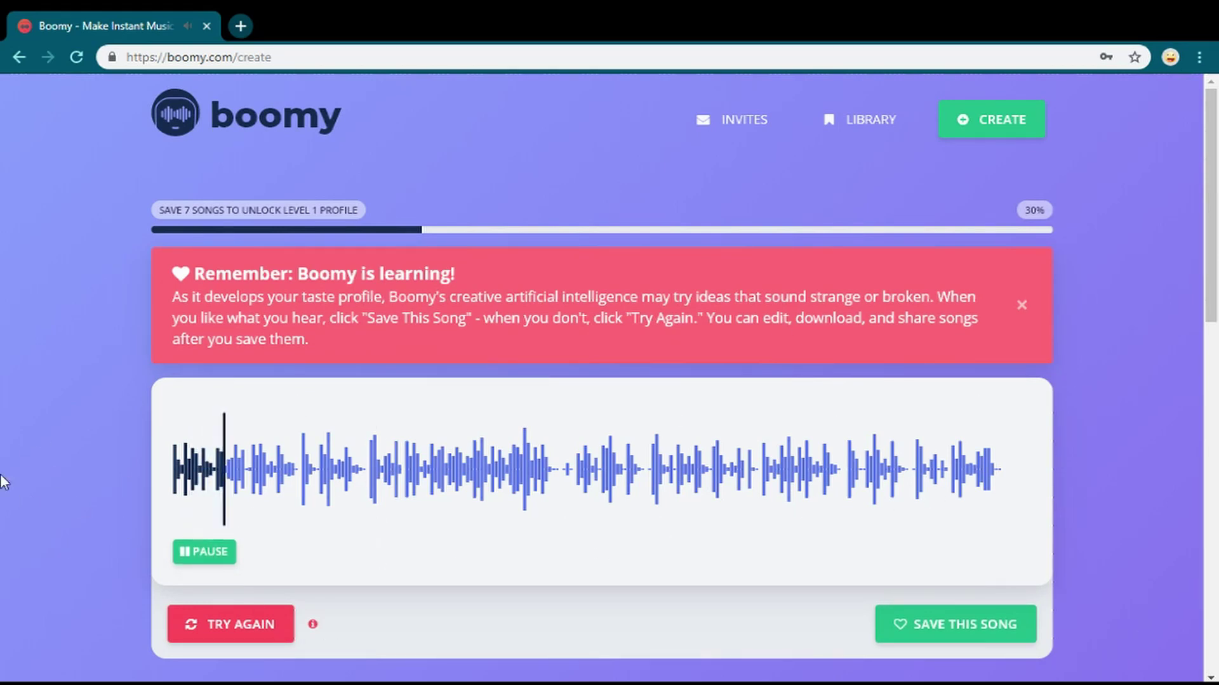
left_click(940, 630)
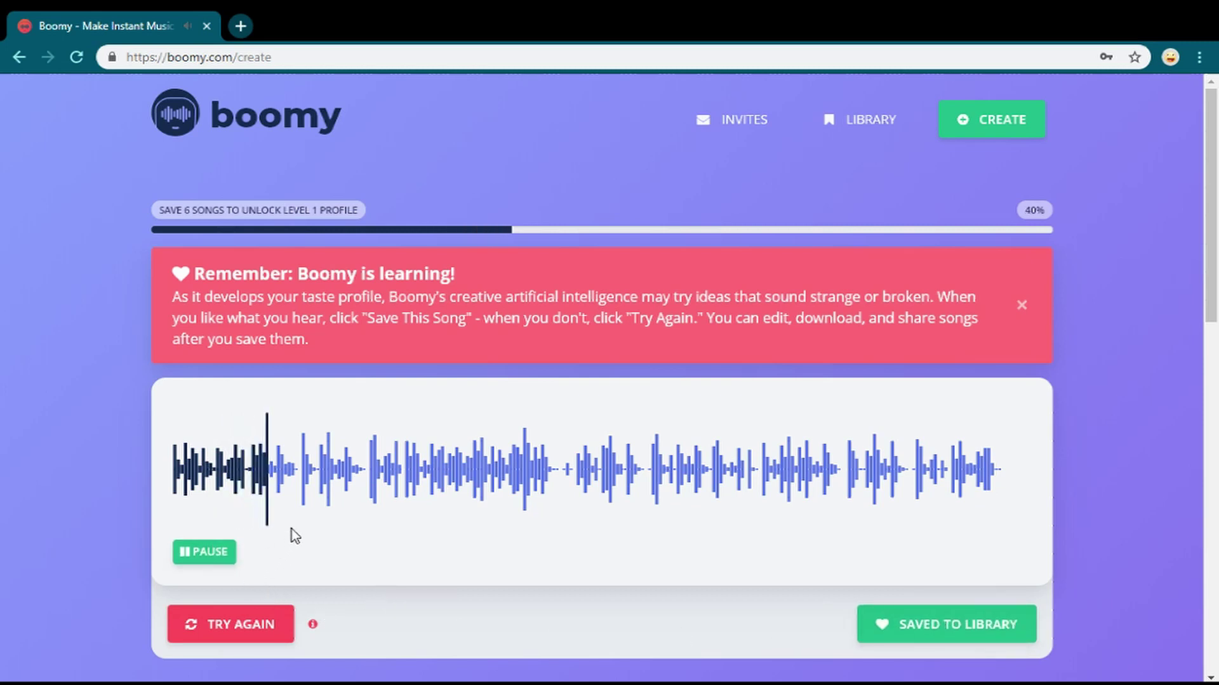
- Play the Vintage-filtered song, discard it for another take, and pause the new one
scroll(323, 455, "down", 8)
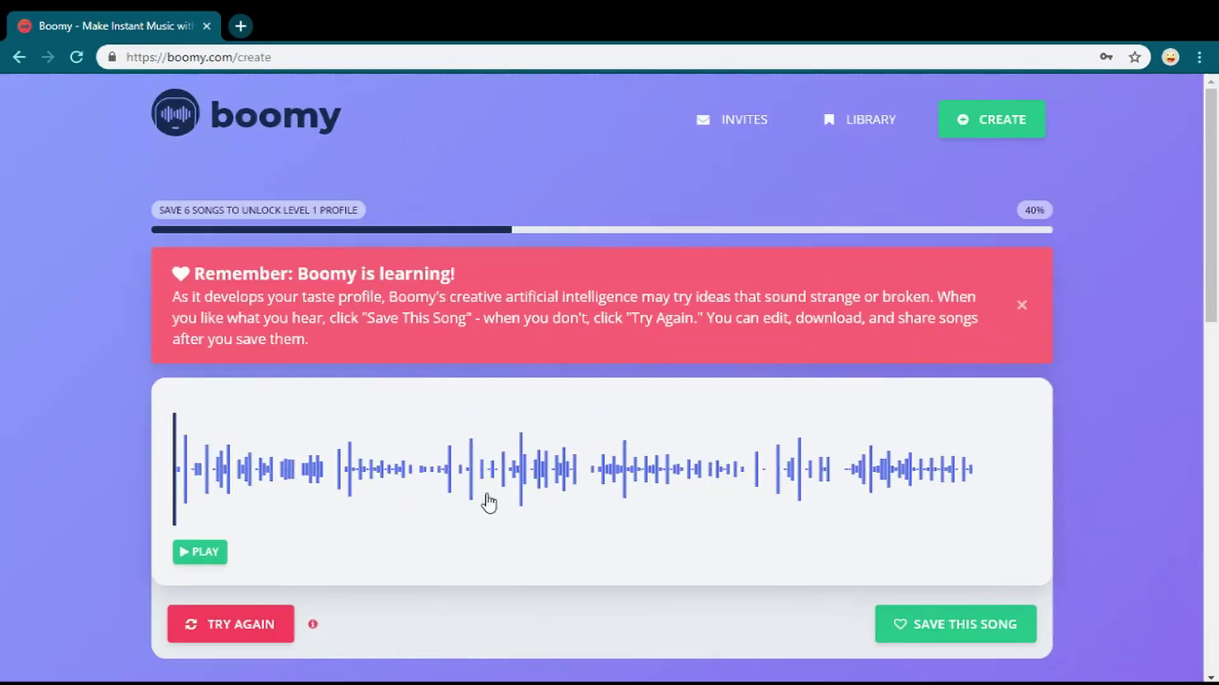
scroll(332, 427, "down", 5)
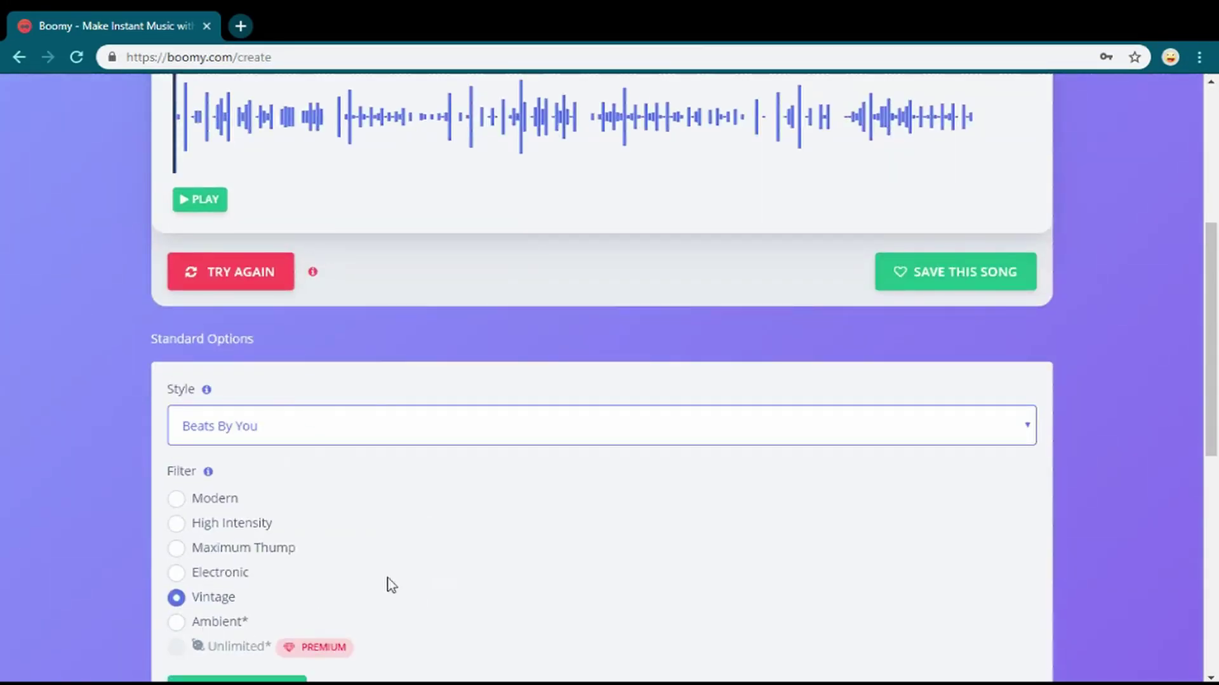
scroll(346, 357, "up", 5)
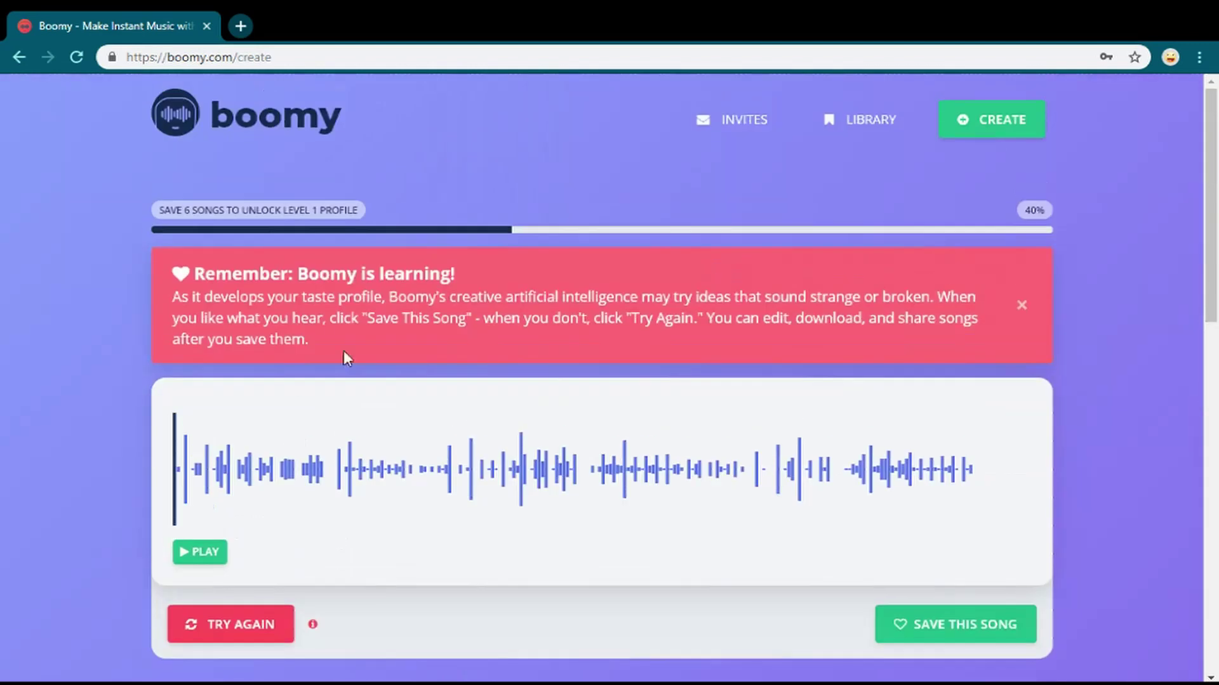
left_click(190, 552)
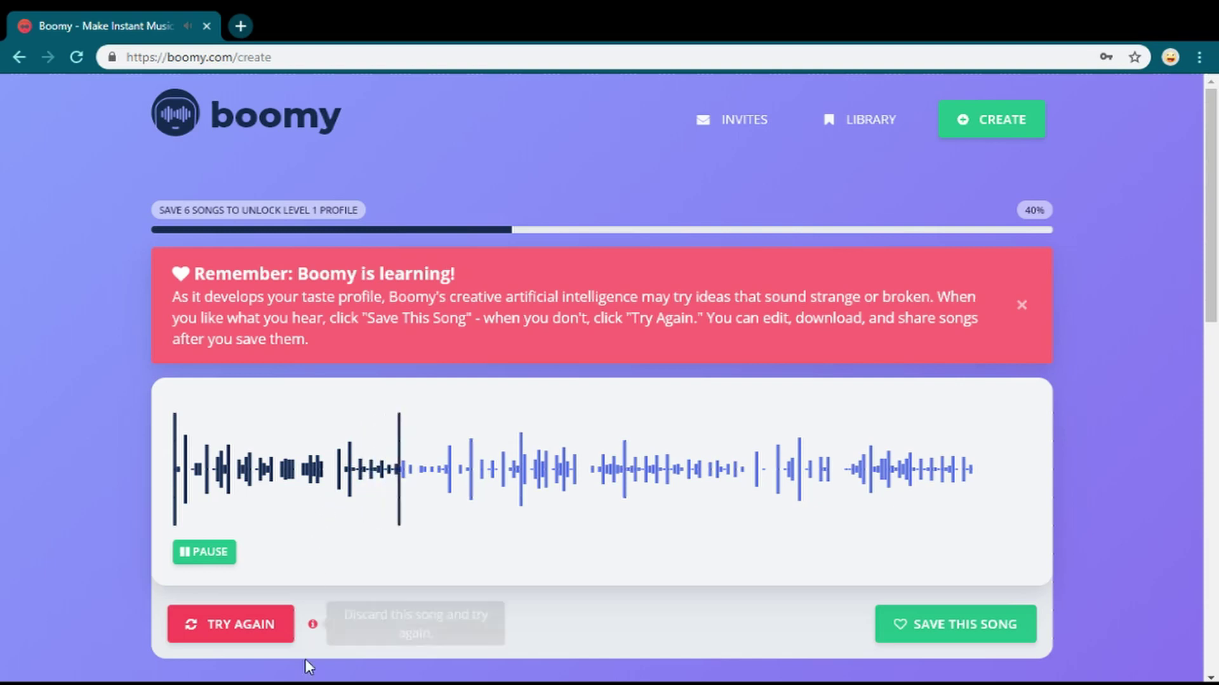
left_click(238, 635)
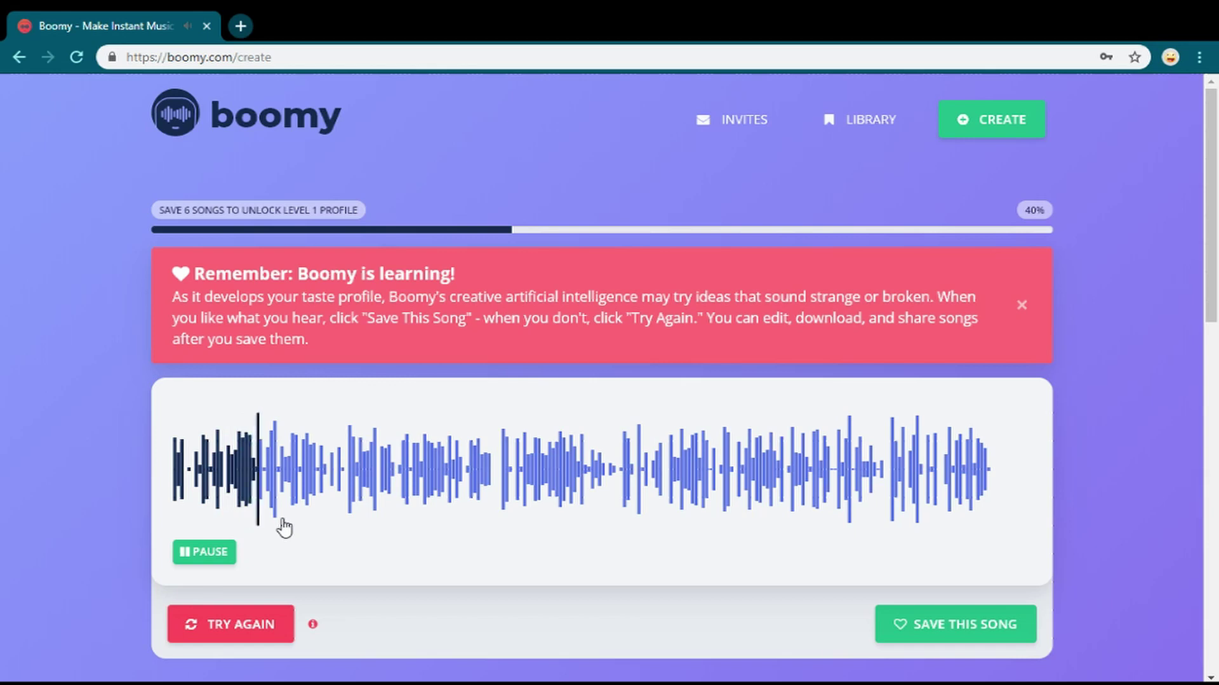
left_click(200, 567)
scroll(409, 622, "down", 8)
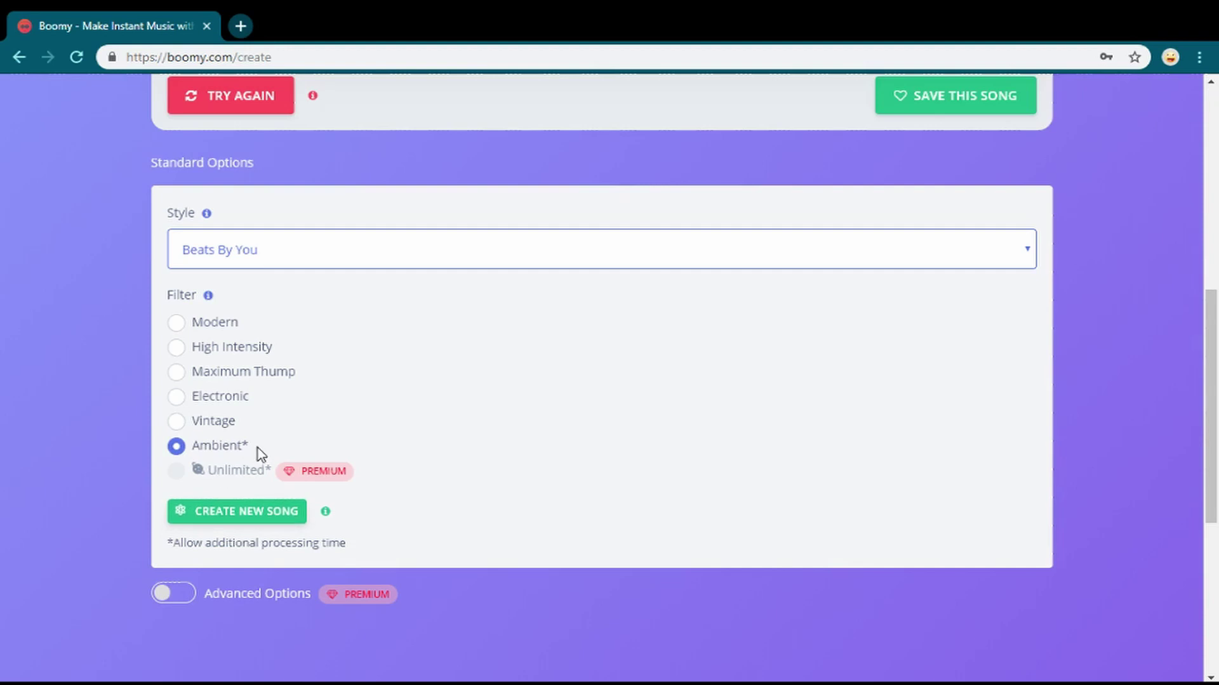
- Generate an Ambient-filtered song, skip through its preview, and save it to the library
left_click(245, 508)
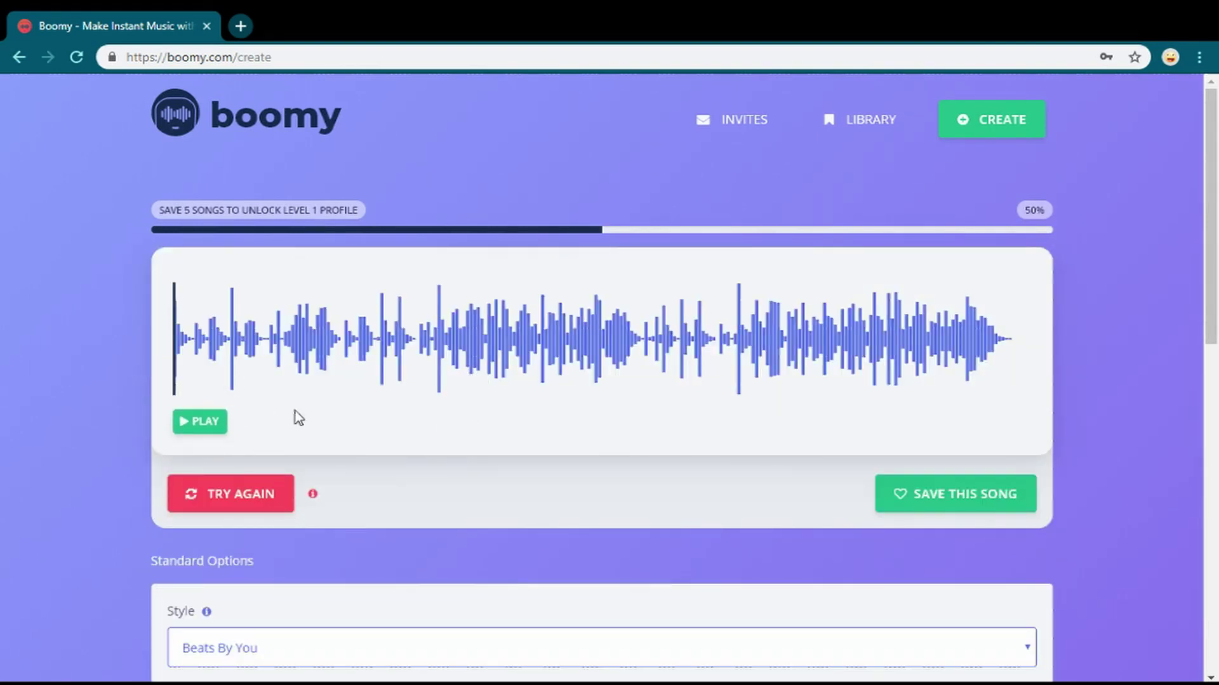
left_click(209, 426)
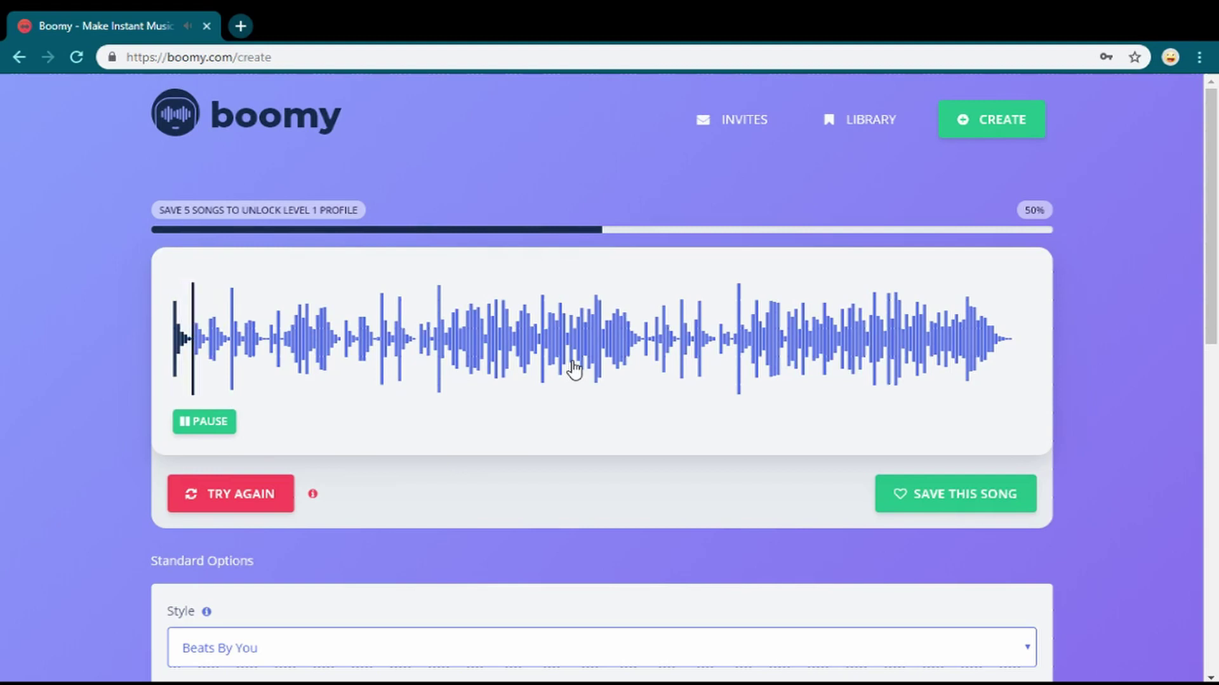
left_click(488, 342)
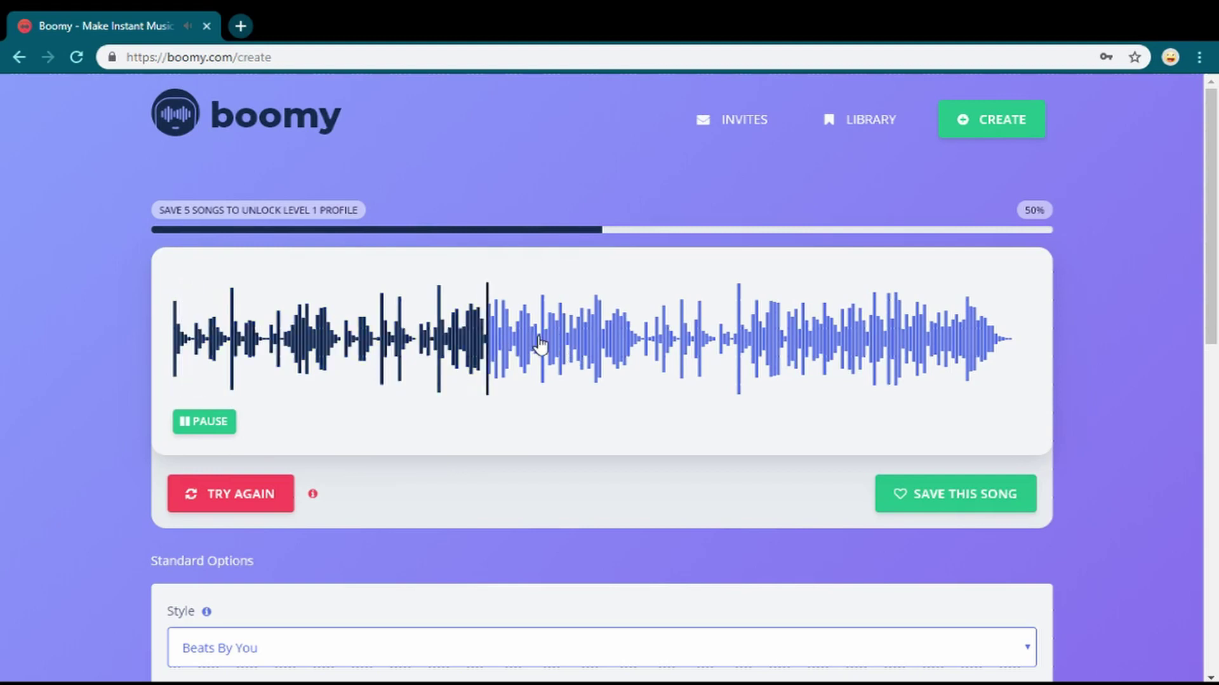
left_click(574, 346)
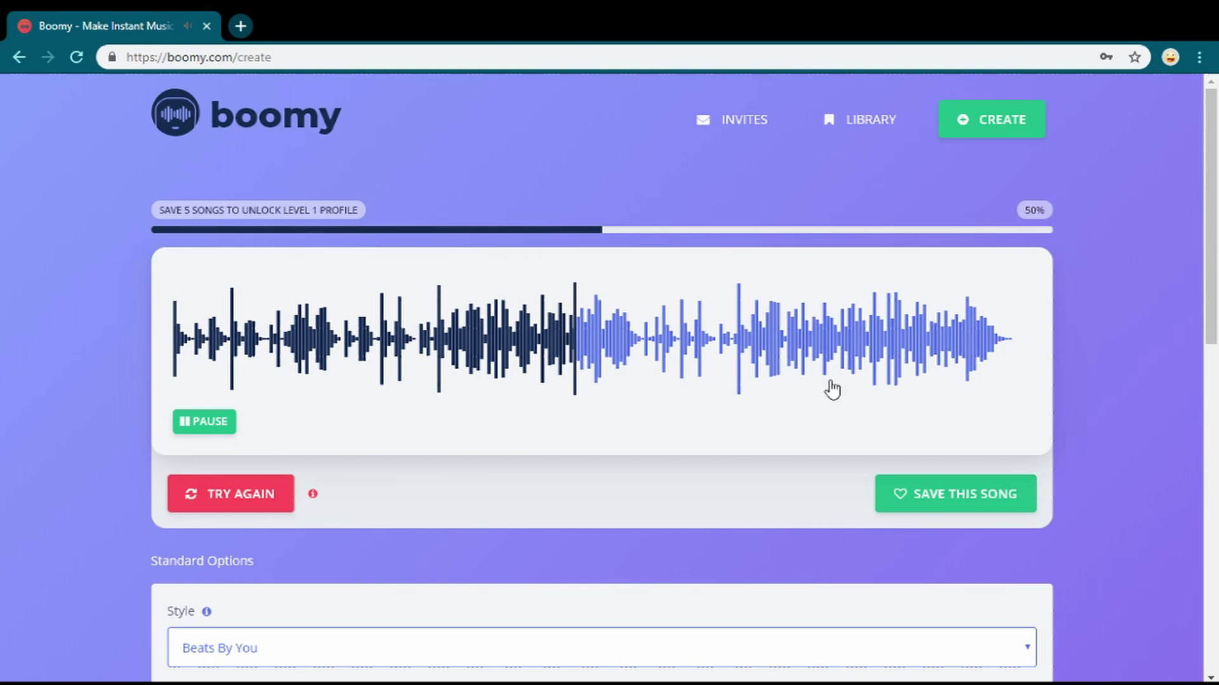
left_click(933, 500)
- Stop playback, clear an accidental text selection, and return to the top of the page
left_click(231, 421)
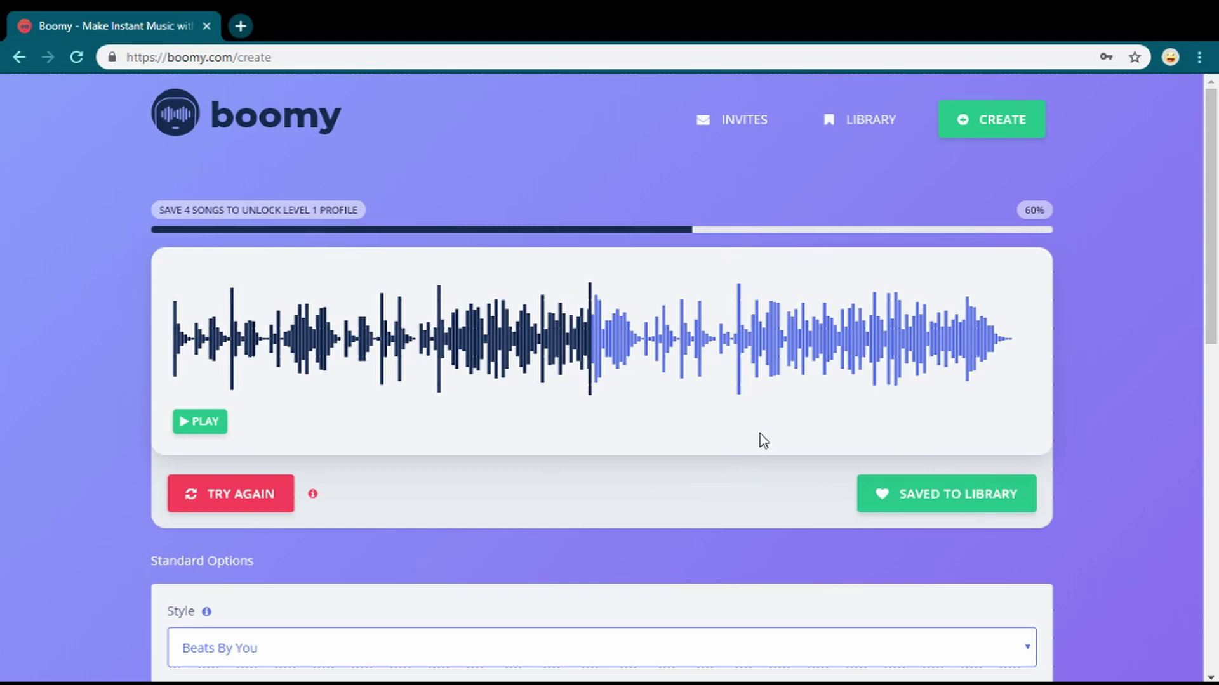
scroll(755, 434, "down", 10)
scroll(733, 427, "up", 1)
scroll(743, 419, "down", 1)
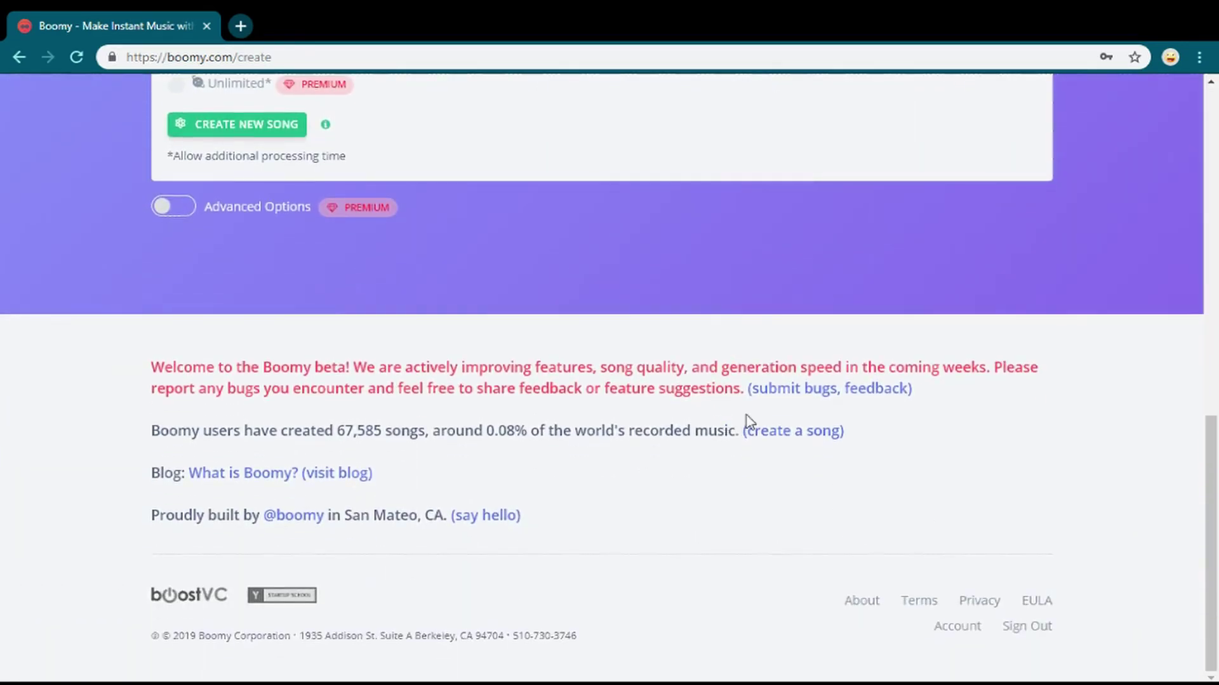
left_click_drag(917, 388, 129, 356)
left_click(129, 357)
scroll(299, 377, "up", 5)
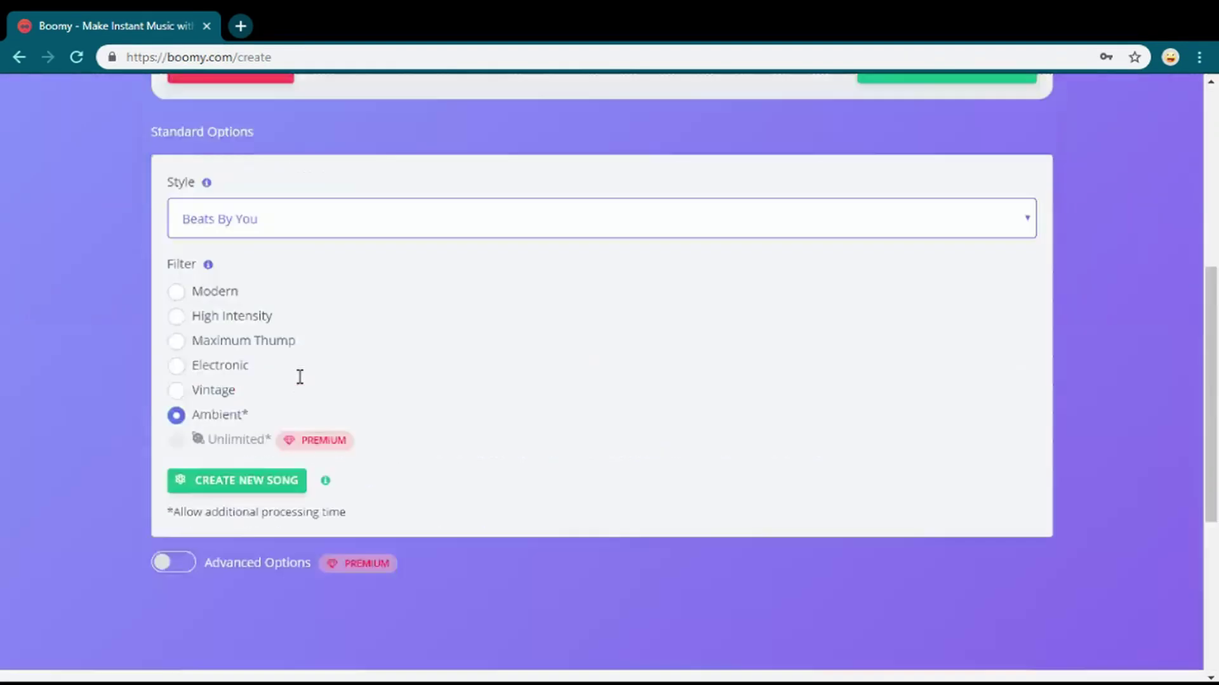
scroll(299, 377, "up", 7)
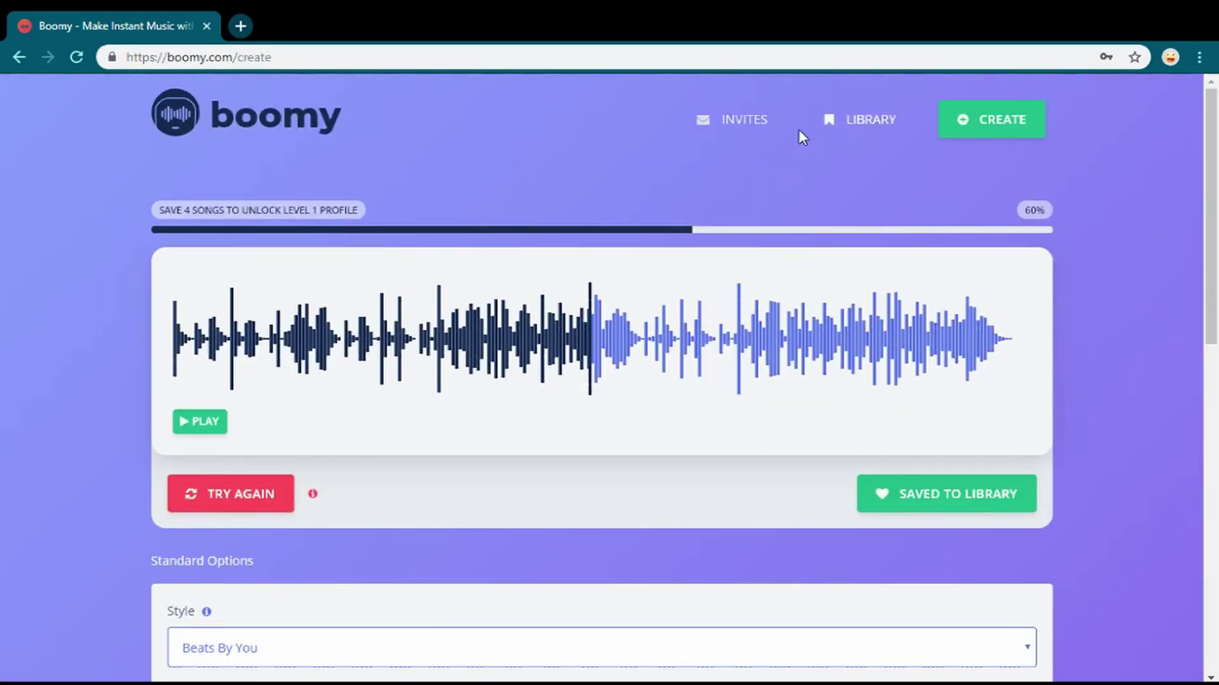
- Open the newest New Song in the library and start its preview
left_click(834, 118)
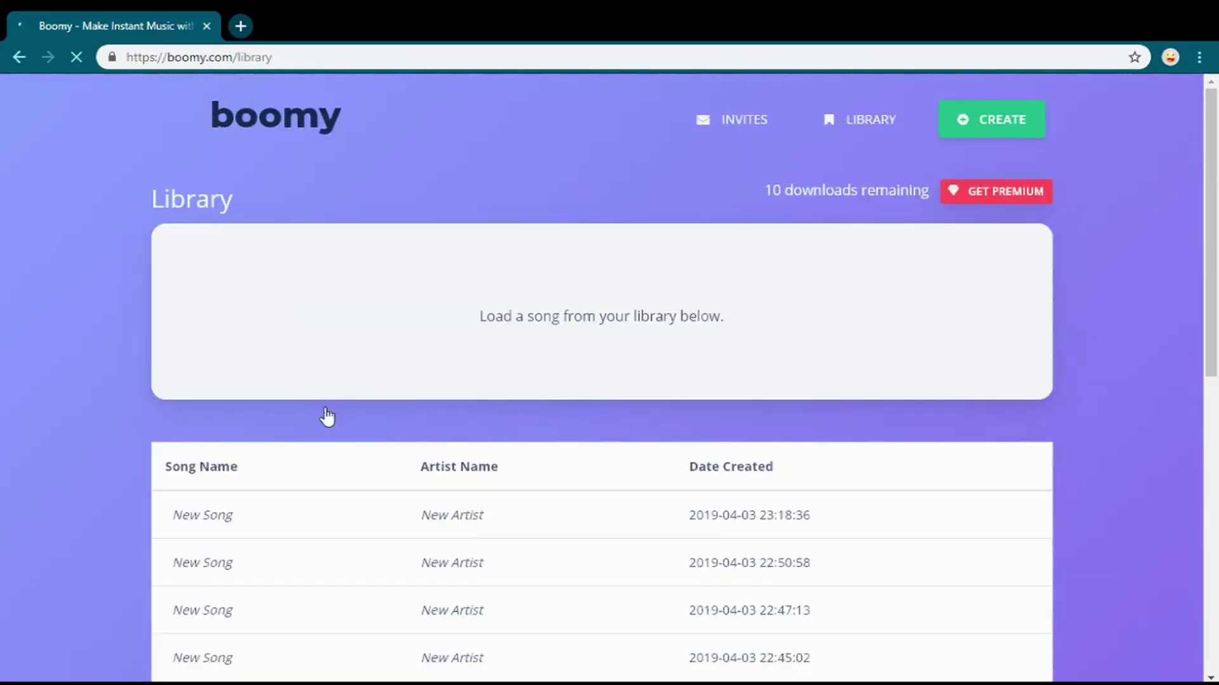
scroll(479, 508, "down", 5)
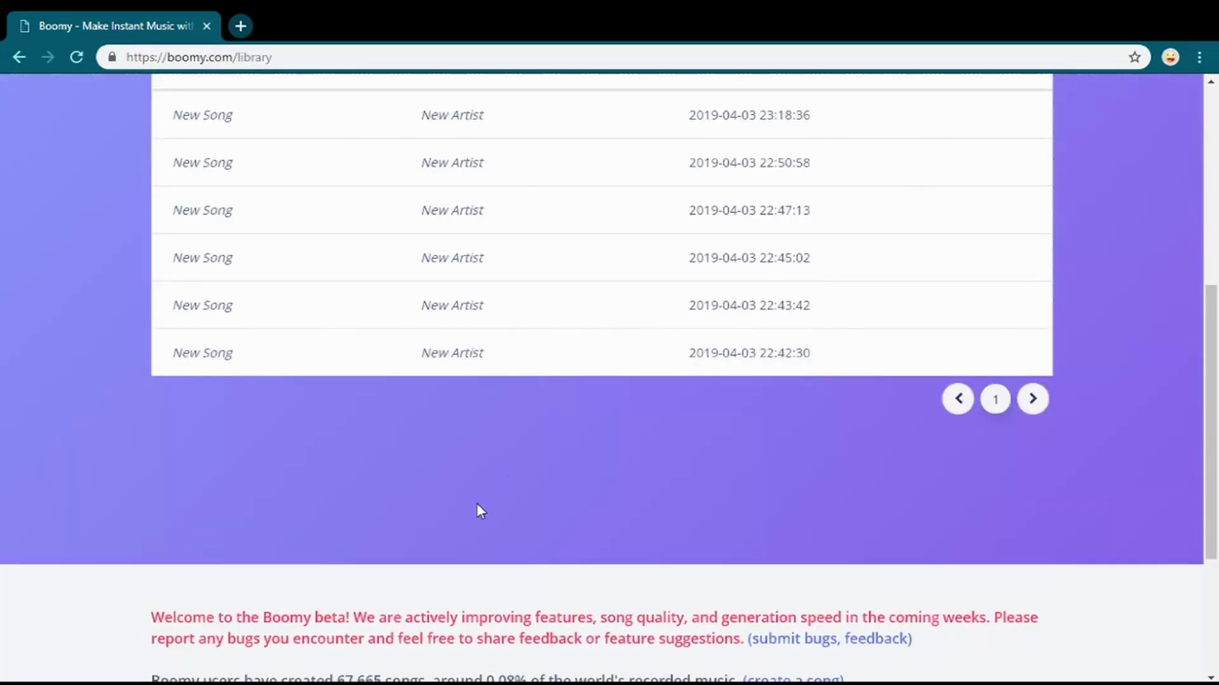
scroll(495, 254, "up", 4)
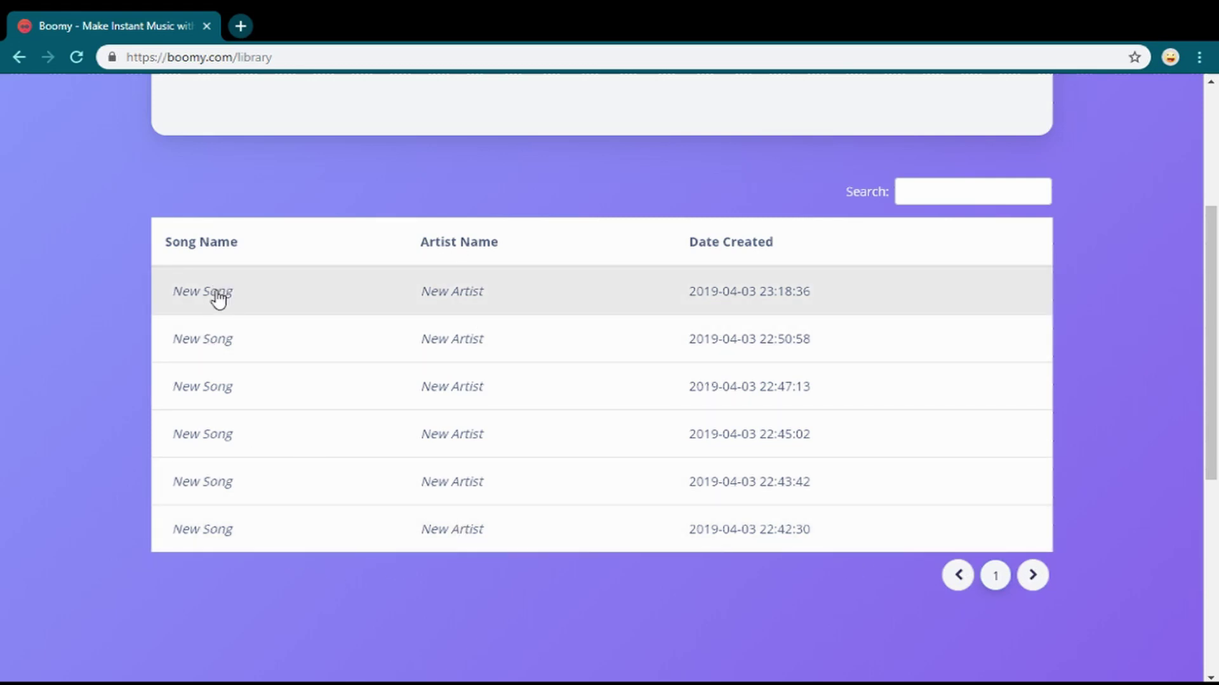
left_click(216, 290)
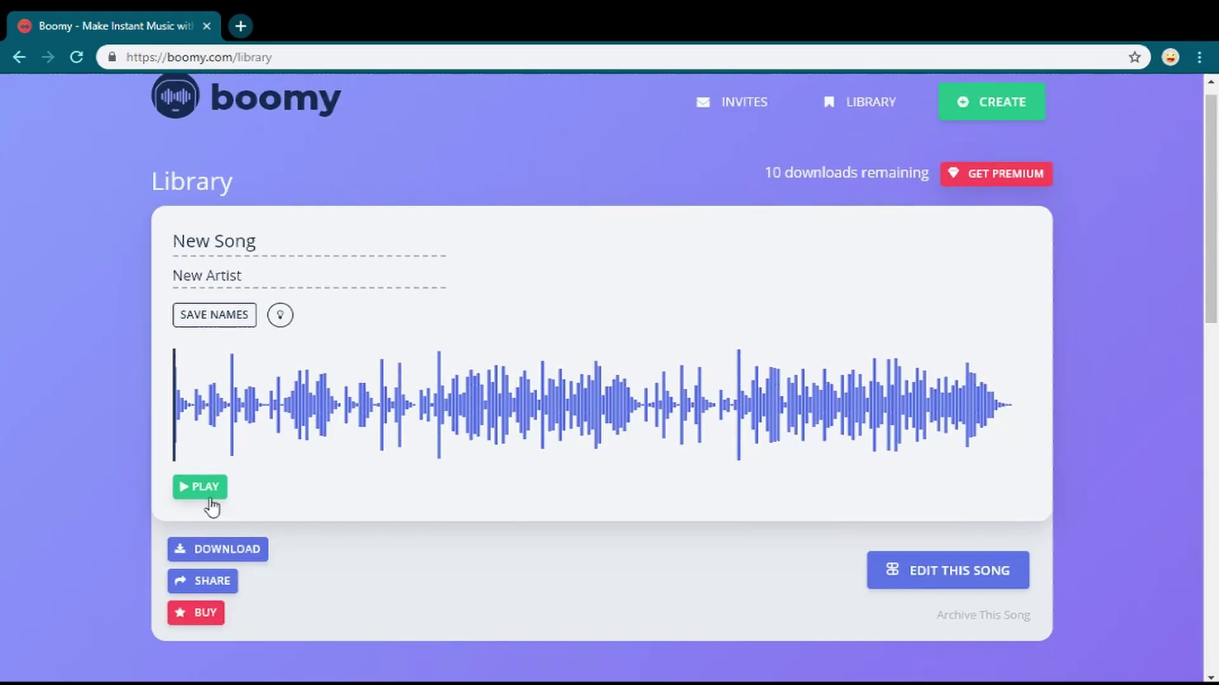
left_click(206, 491)
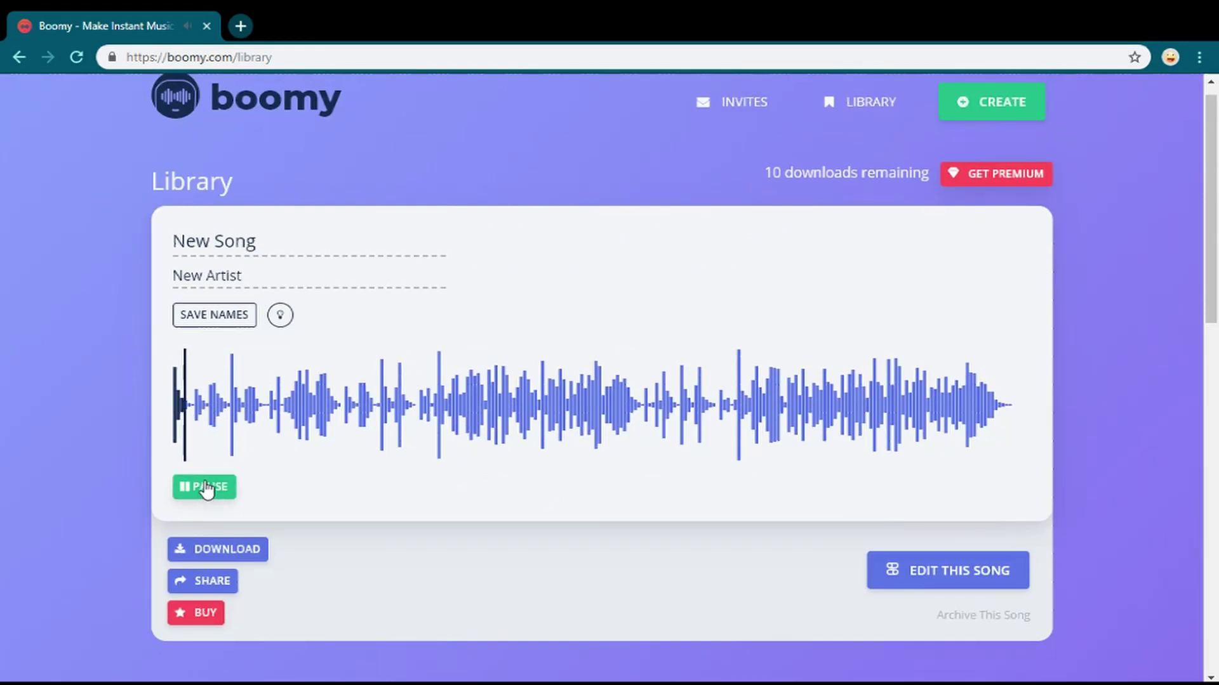
- Generate random title and artist names with the lightbulb and inspect the name fields
left_click(280, 315)
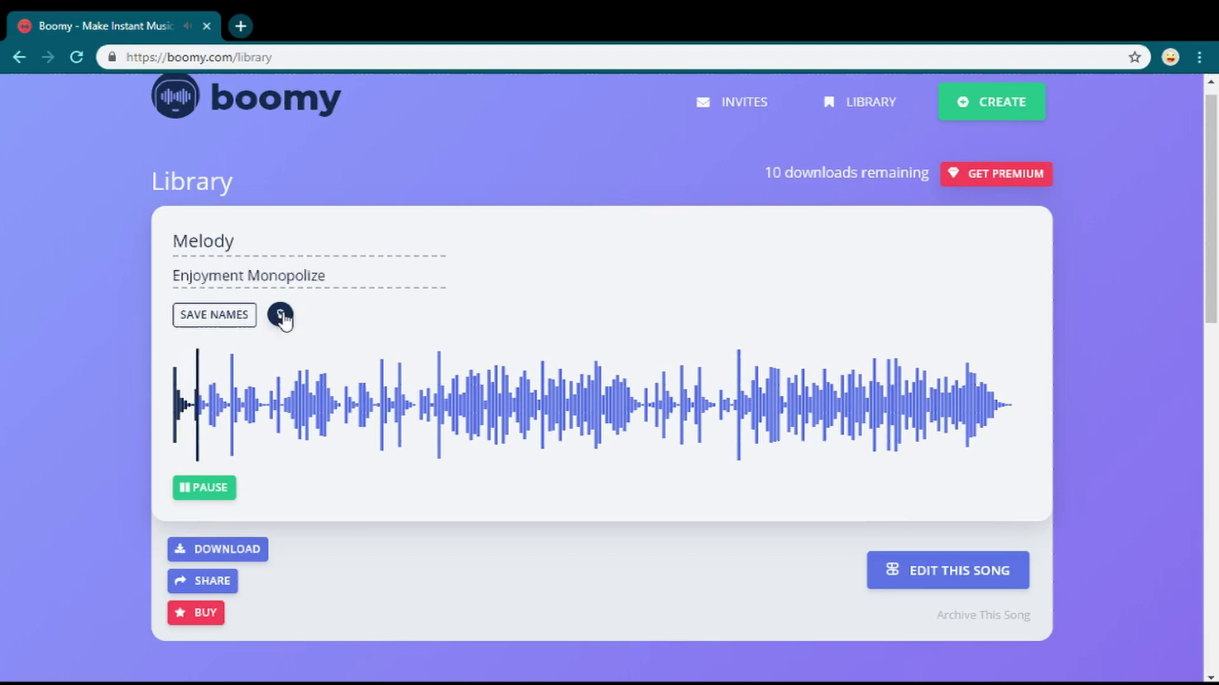
left_click(219, 490)
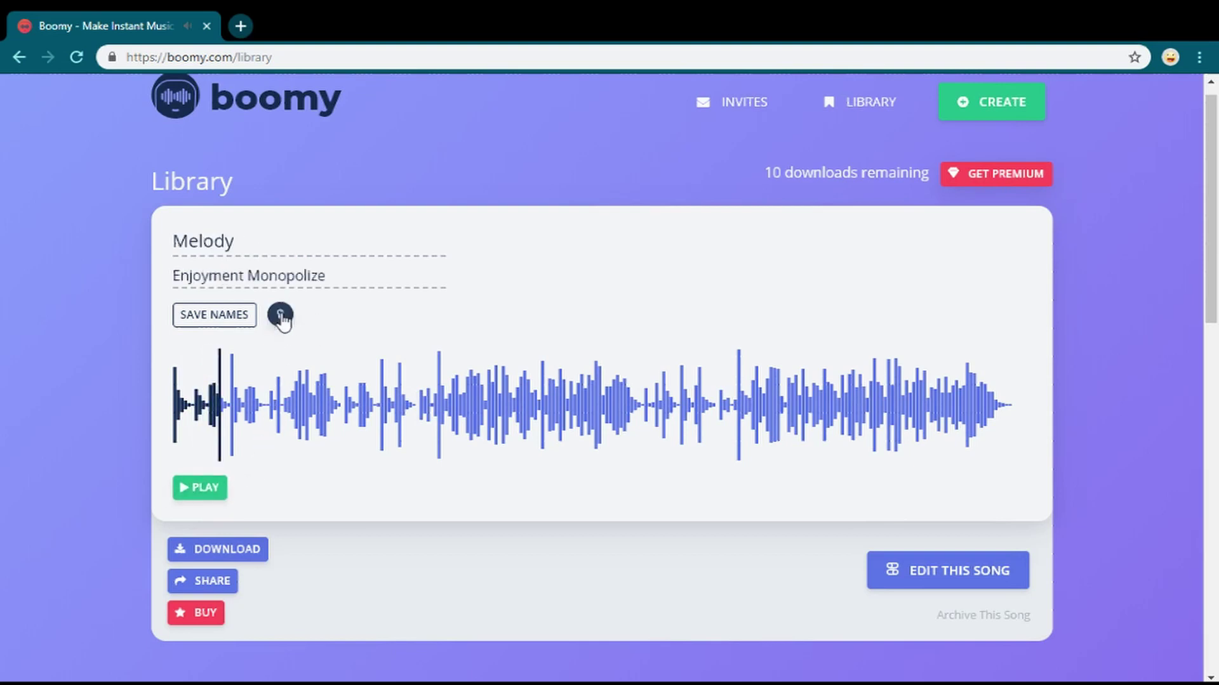
left_click(281, 316)
left_click(211, 277)
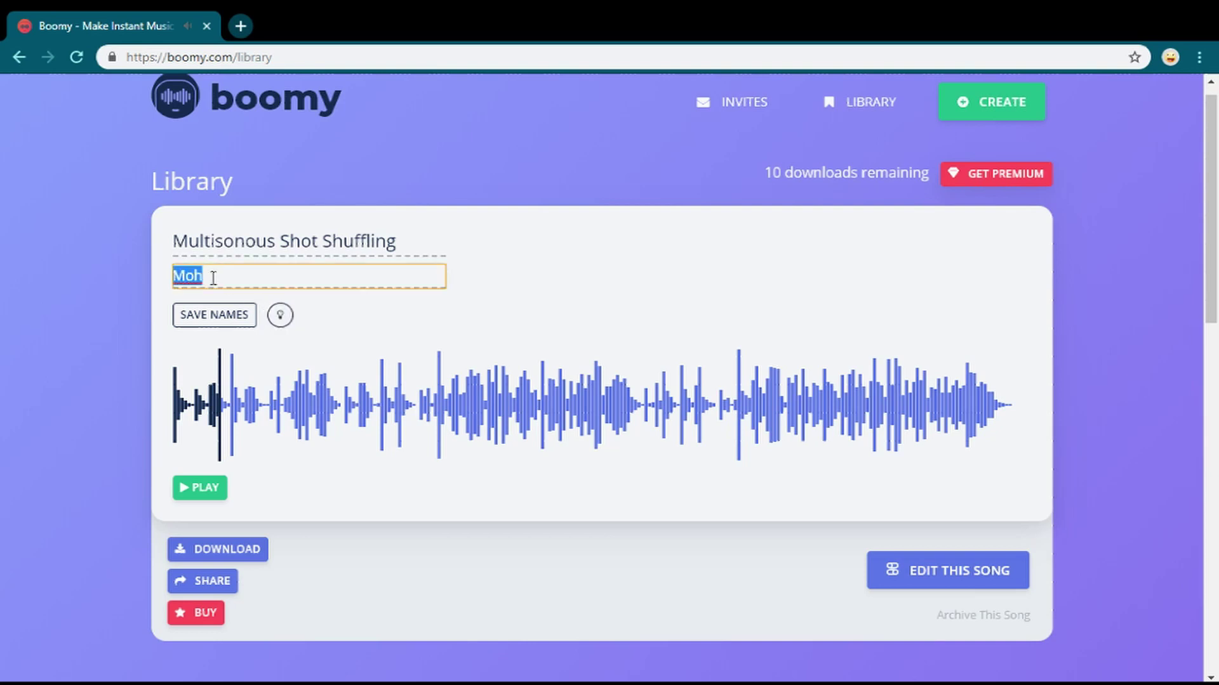
left_click(212, 278)
key("shift+Tab")
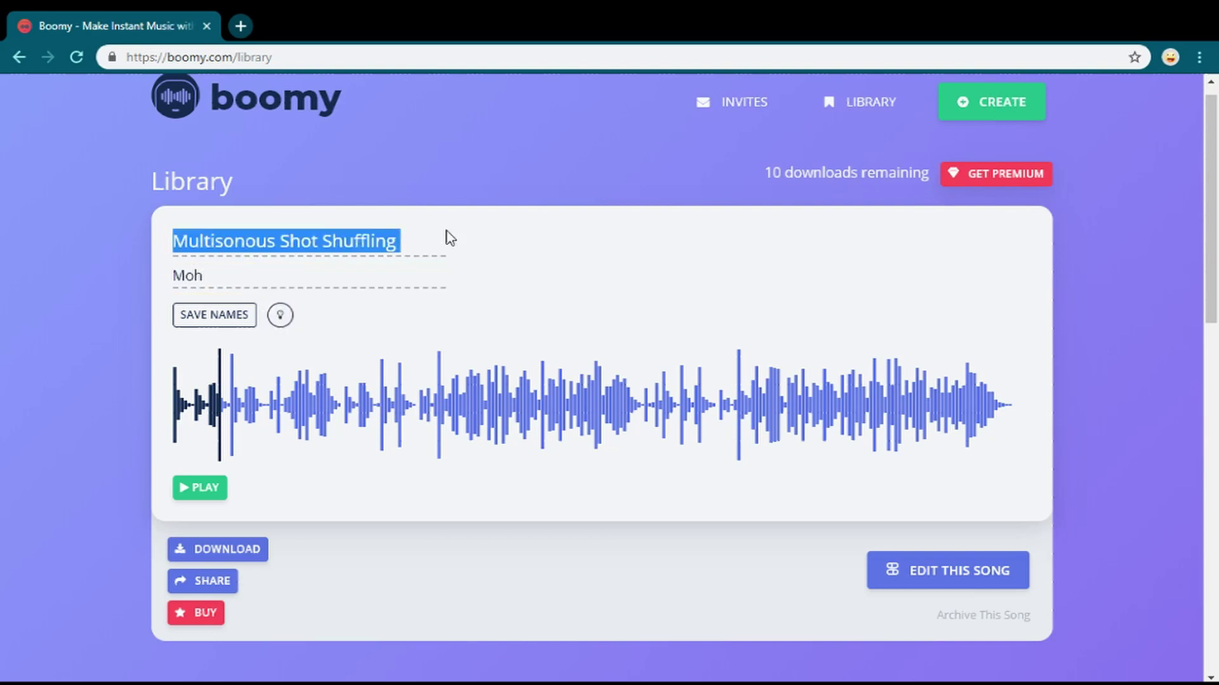
left_click(453, 258)
left_click_drag(419, 246, 174, 266)
left_click(146, 252)
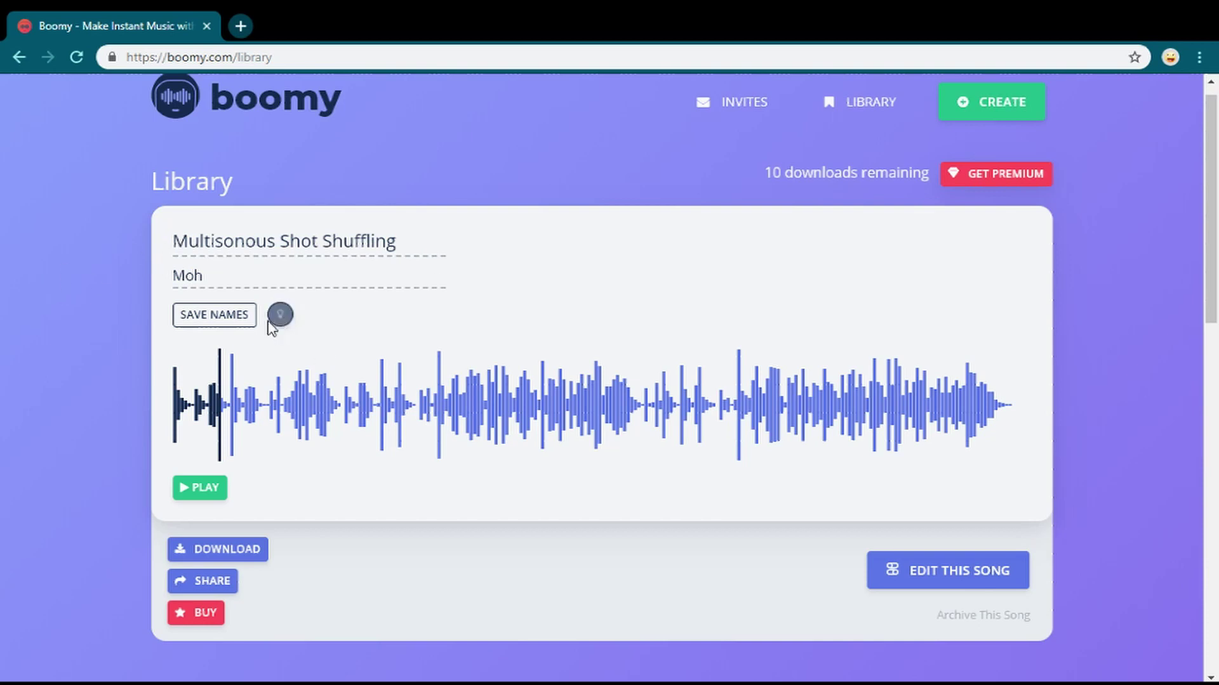
- Regenerate names to Sparklers Night by Booked, save the names, and pause the preview
left_click_drag(175, 241, 414, 238)
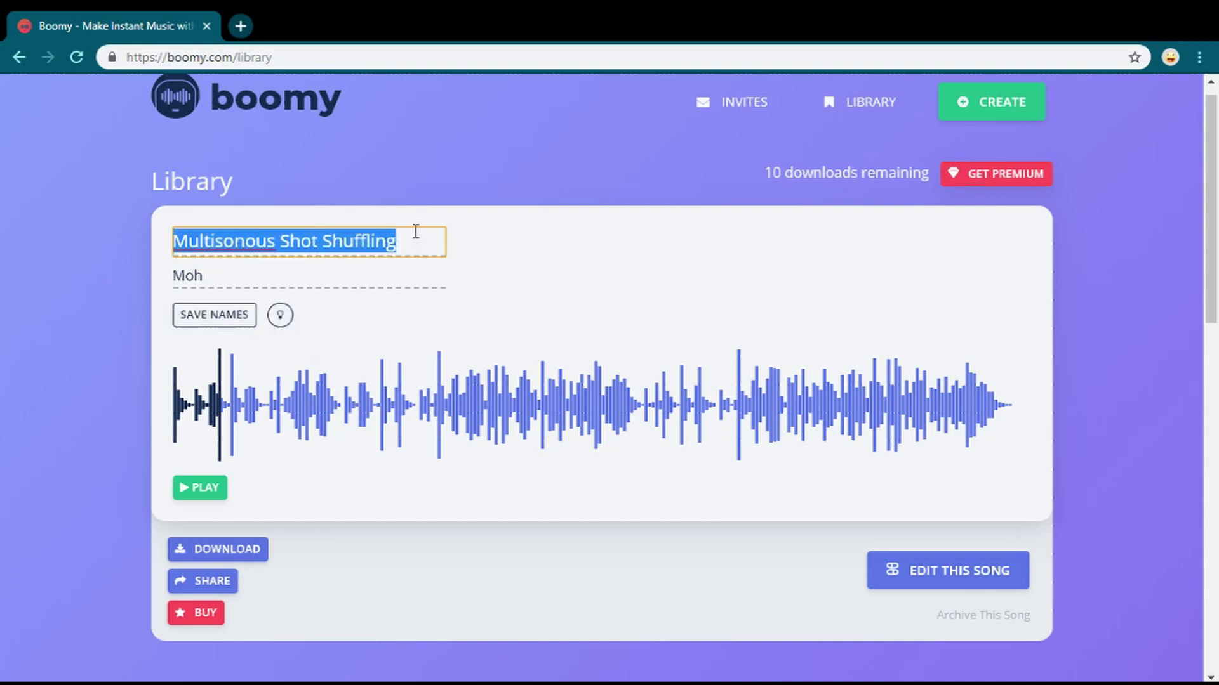
left_click(419, 241)
left_click_drag(234, 284, 170, 277)
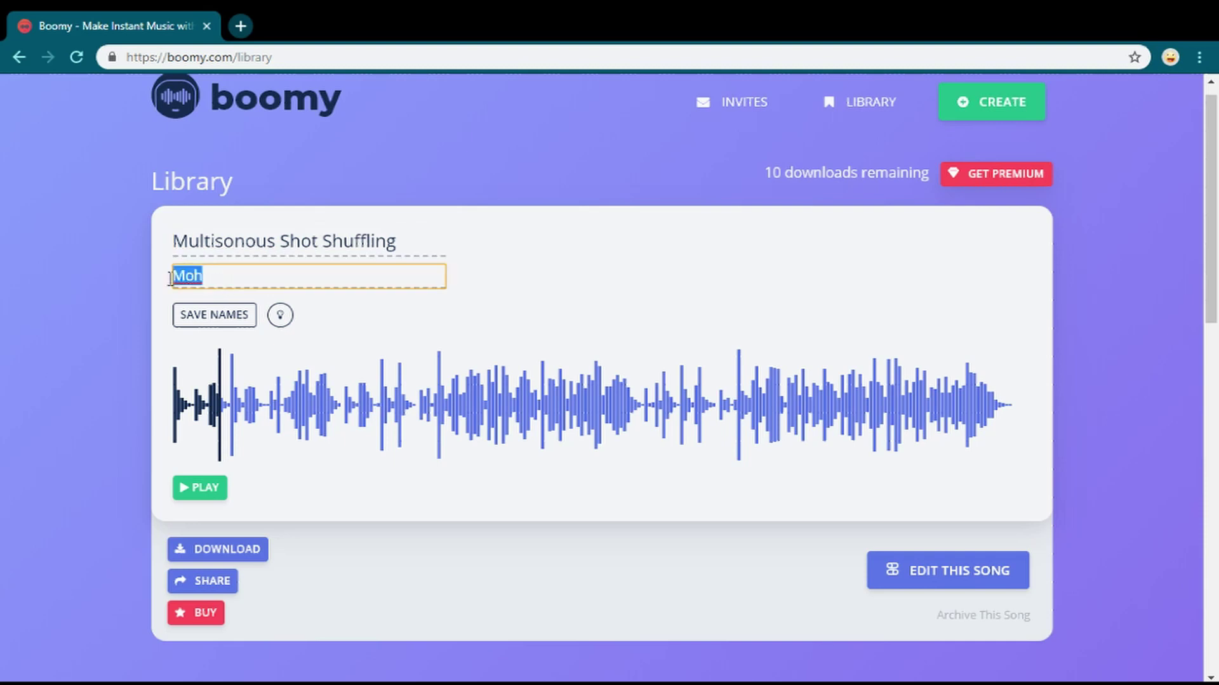
left_click(206, 276)
left_click(278, 322)
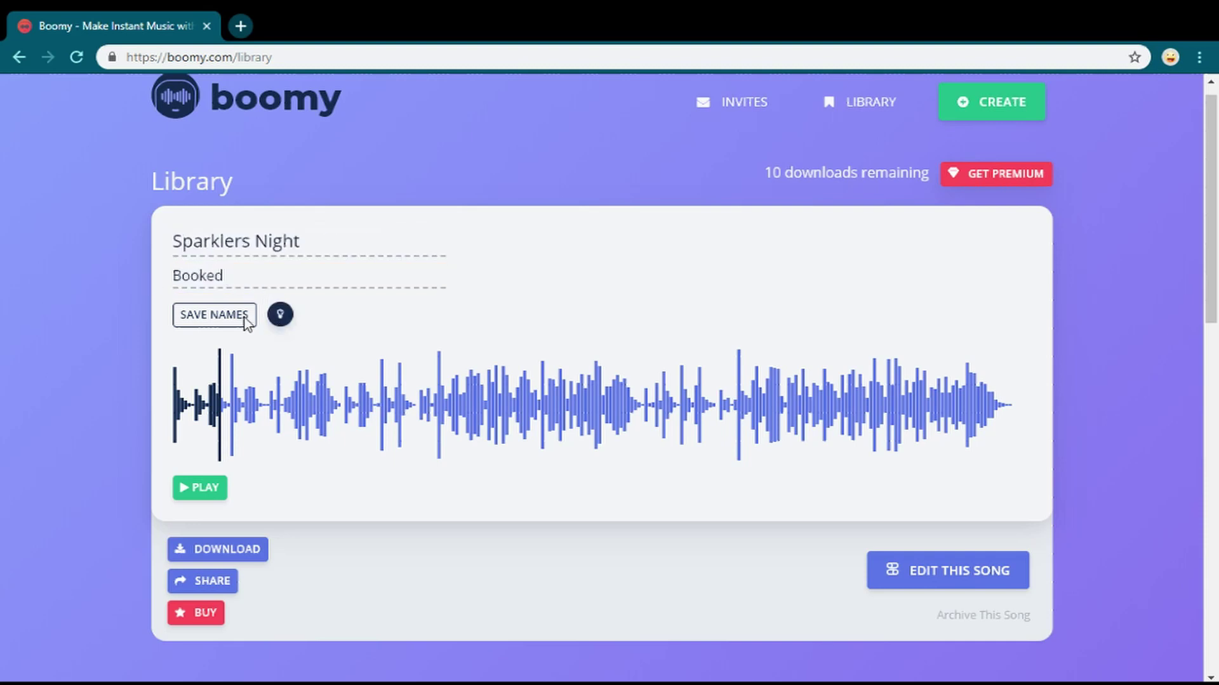
left_click(239, 312)
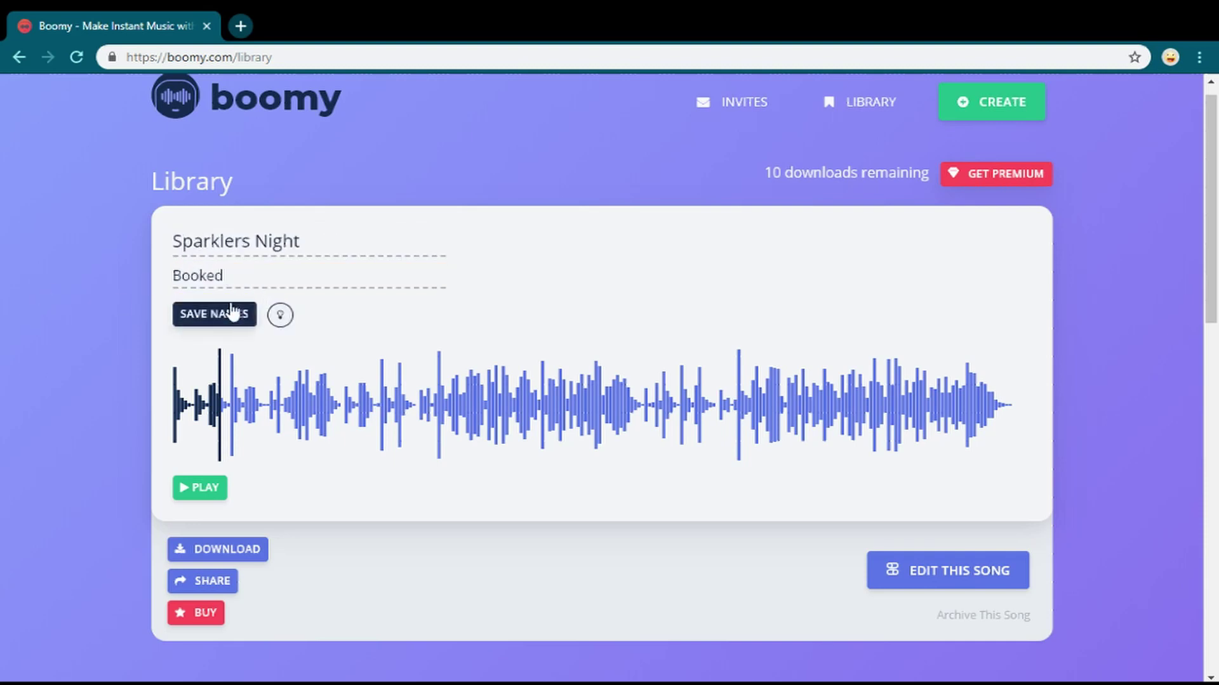
left_click(216, 323)
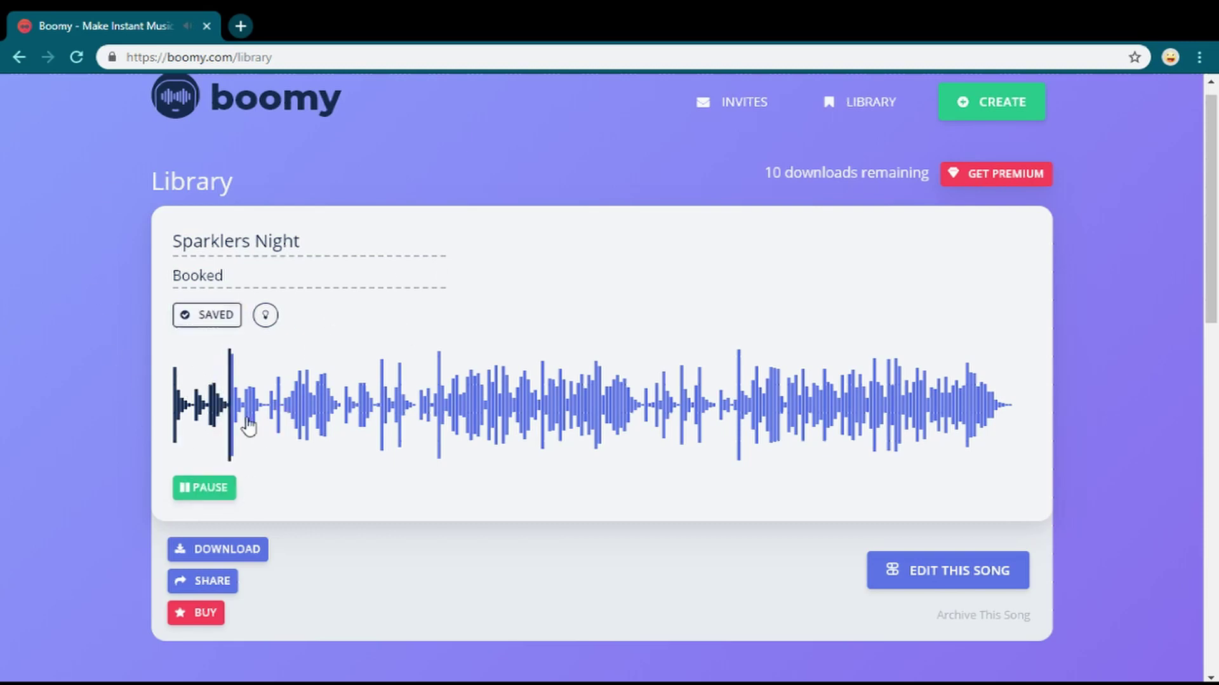
left_click(199, 494)
- Open the song's edit page and briefly play and pause it
left_click(889, 579)
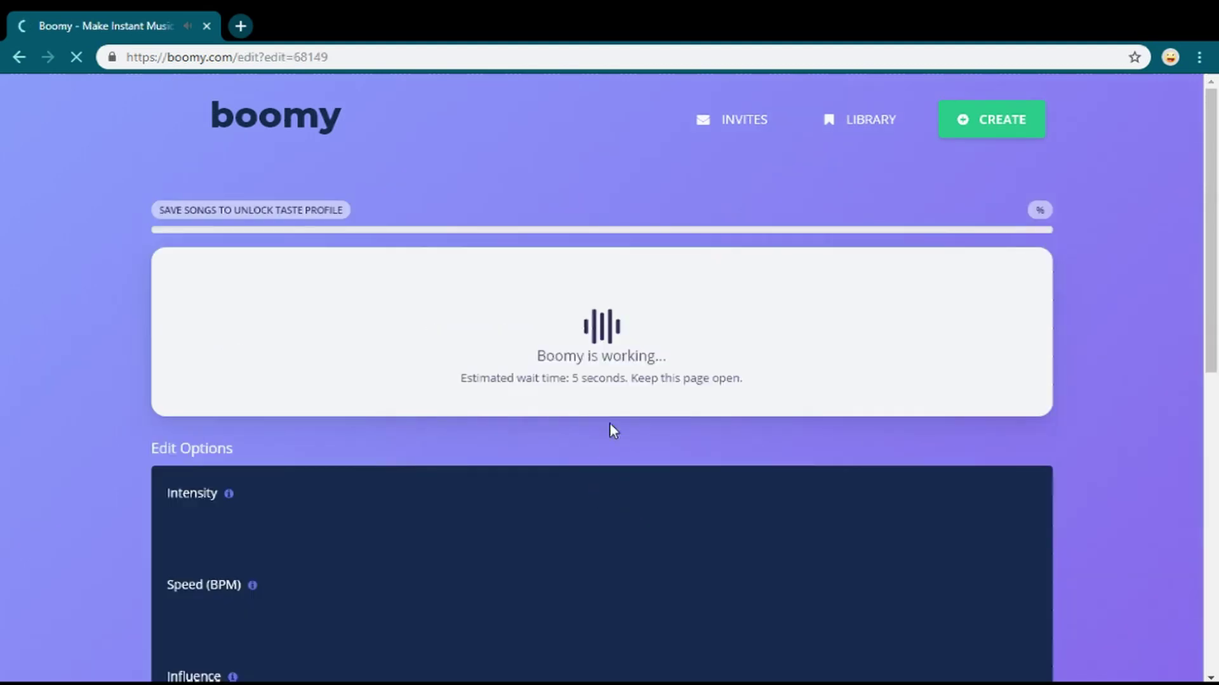
scroll(444, 535, "down", 8)
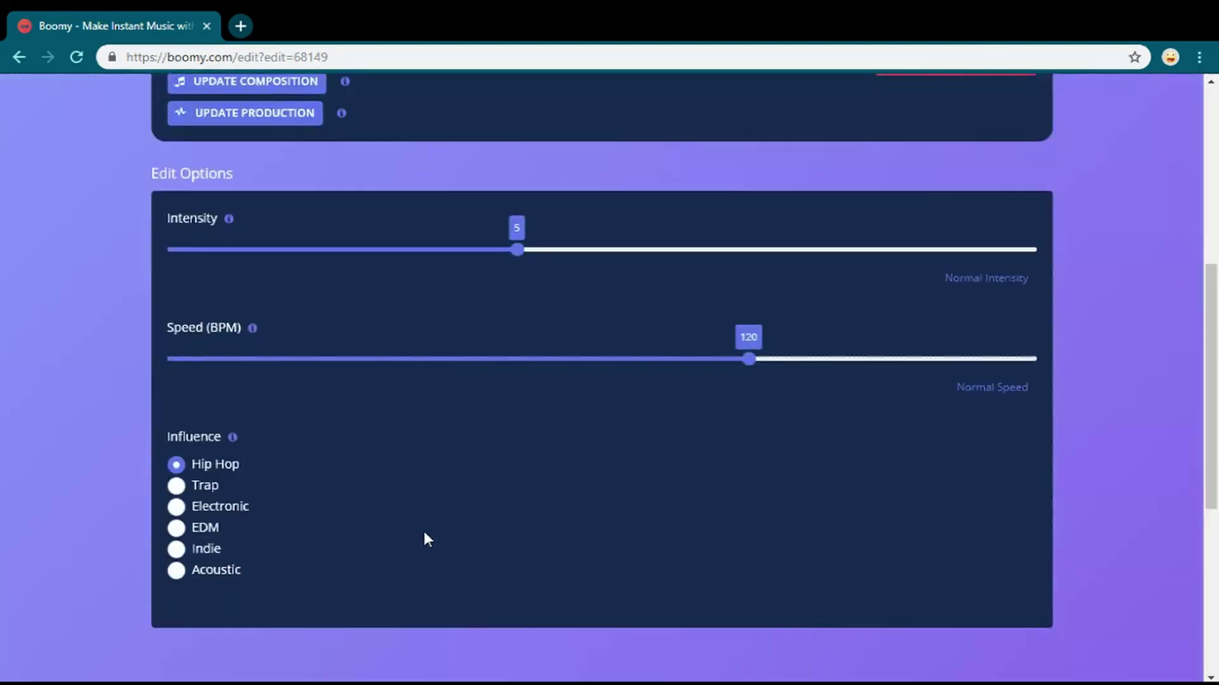
scroll(424, 536, "up", 8)
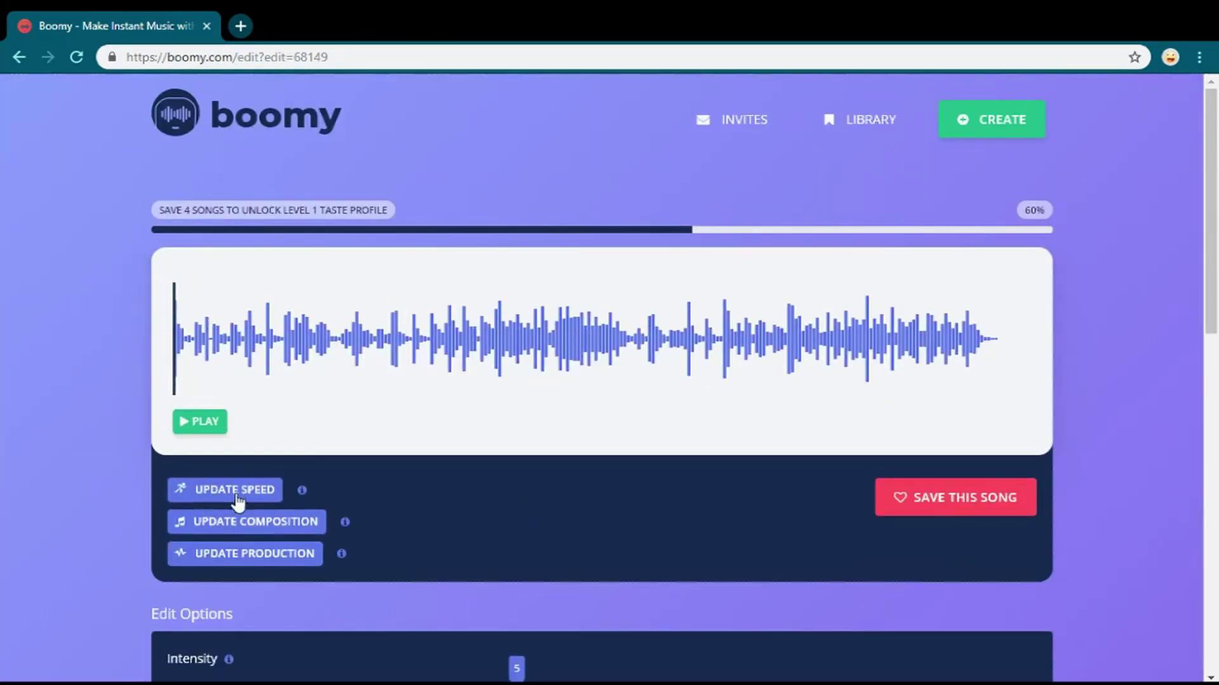
scroll(636, 500, "down", 3)
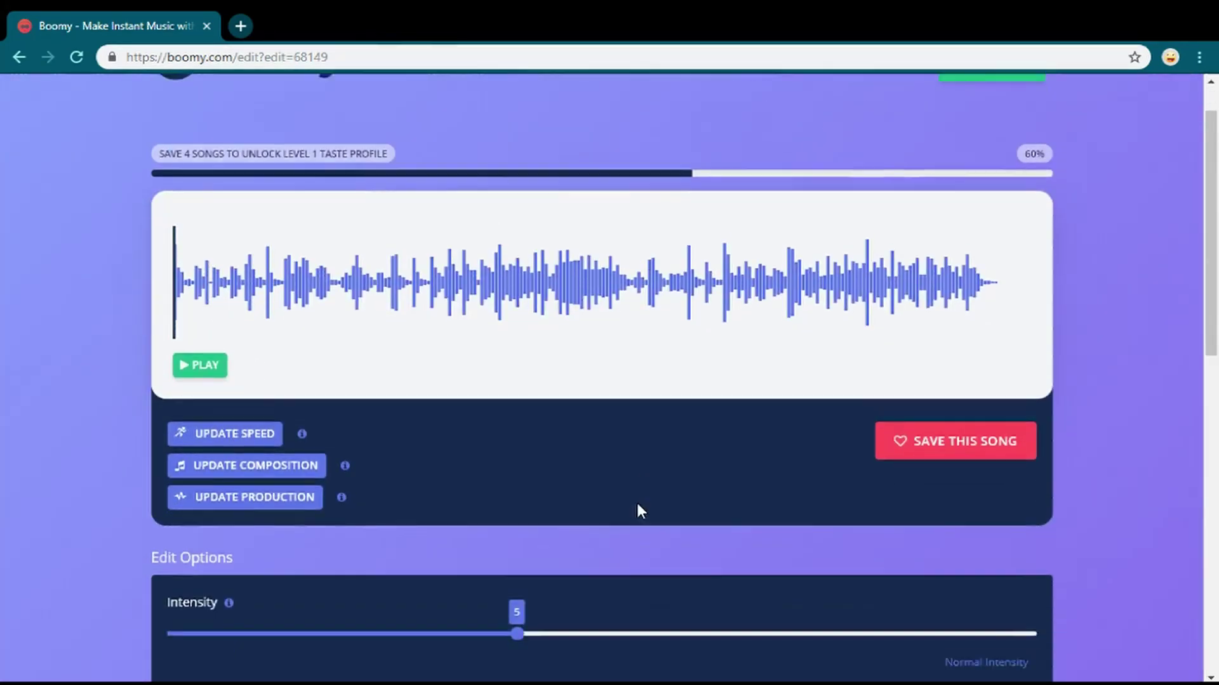
scroll(510, 525, "down", 4)
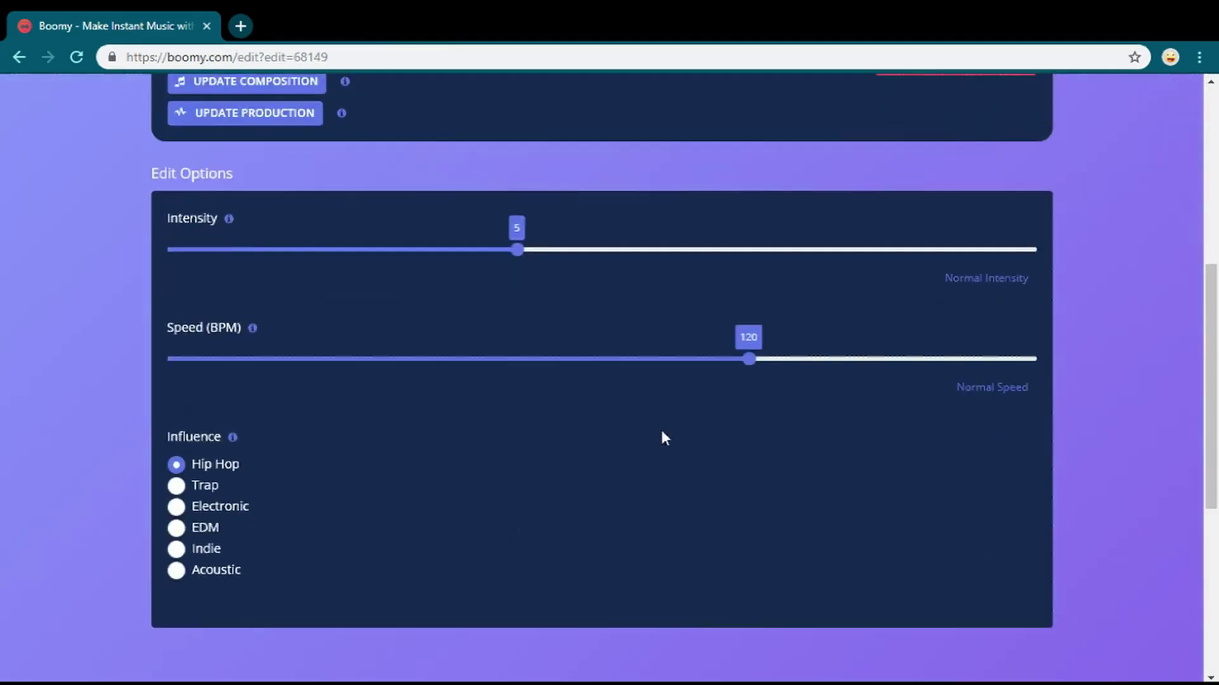
scroll(249, 525, "up", 7)
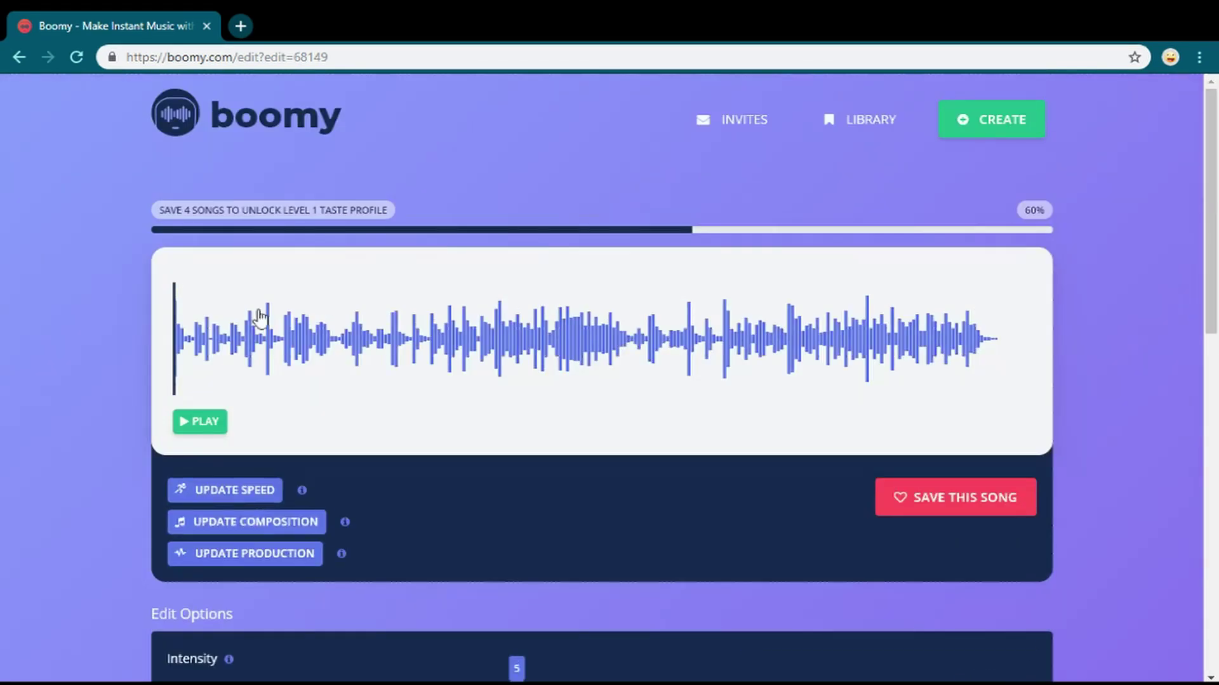
left_click(189, 436)
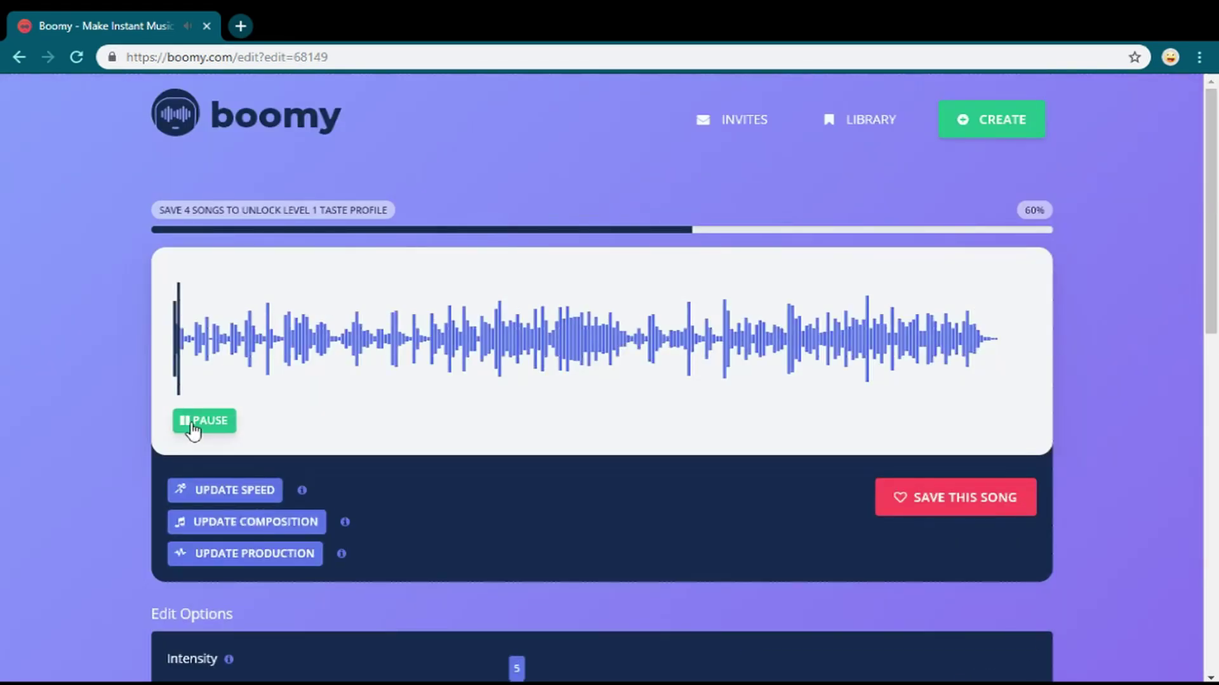
left_click(194, 422)
- Drag the Intensity slider in Edit Options from 5 to 6
scroll(460, 414, "down", 3)
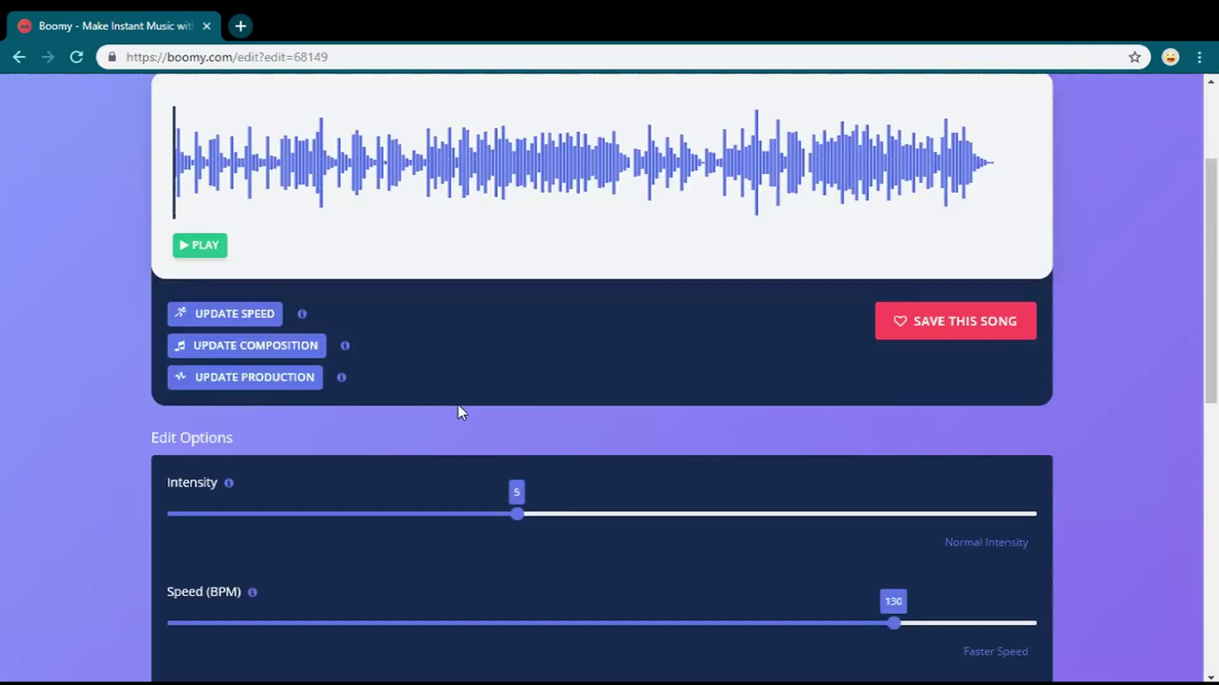
scroll(459, 493, "up", 1)
scroll(460, 485, "down", 4)
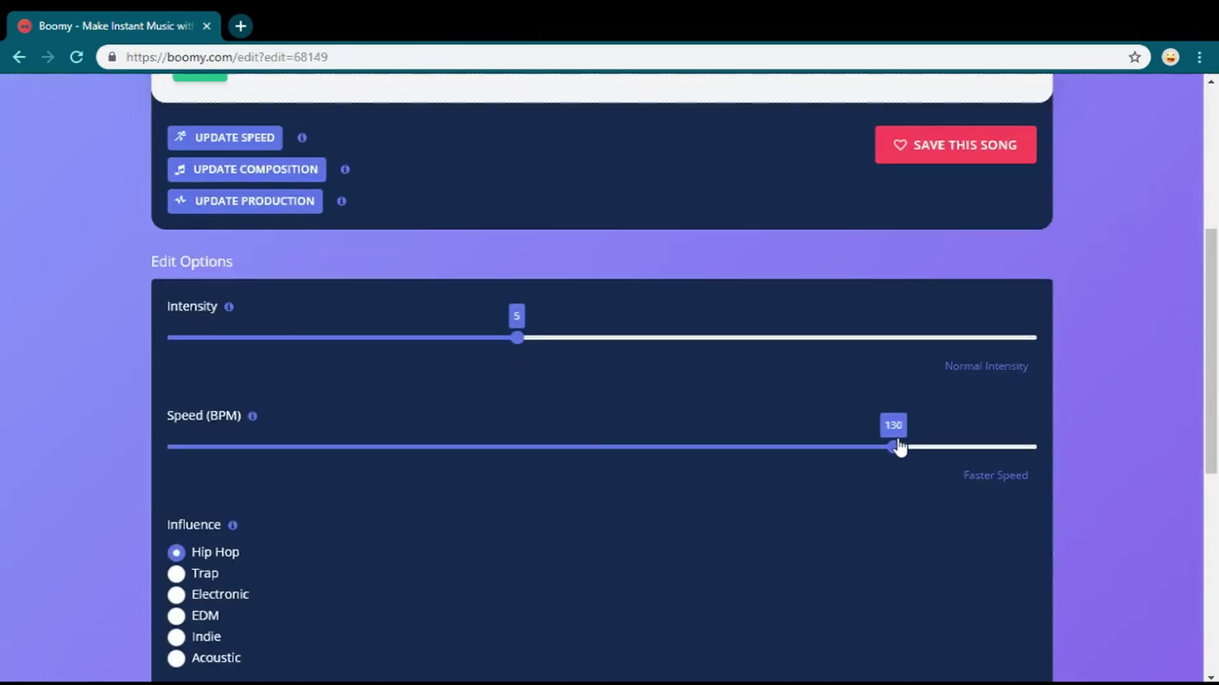
scroll(120, 535, "down", 2)
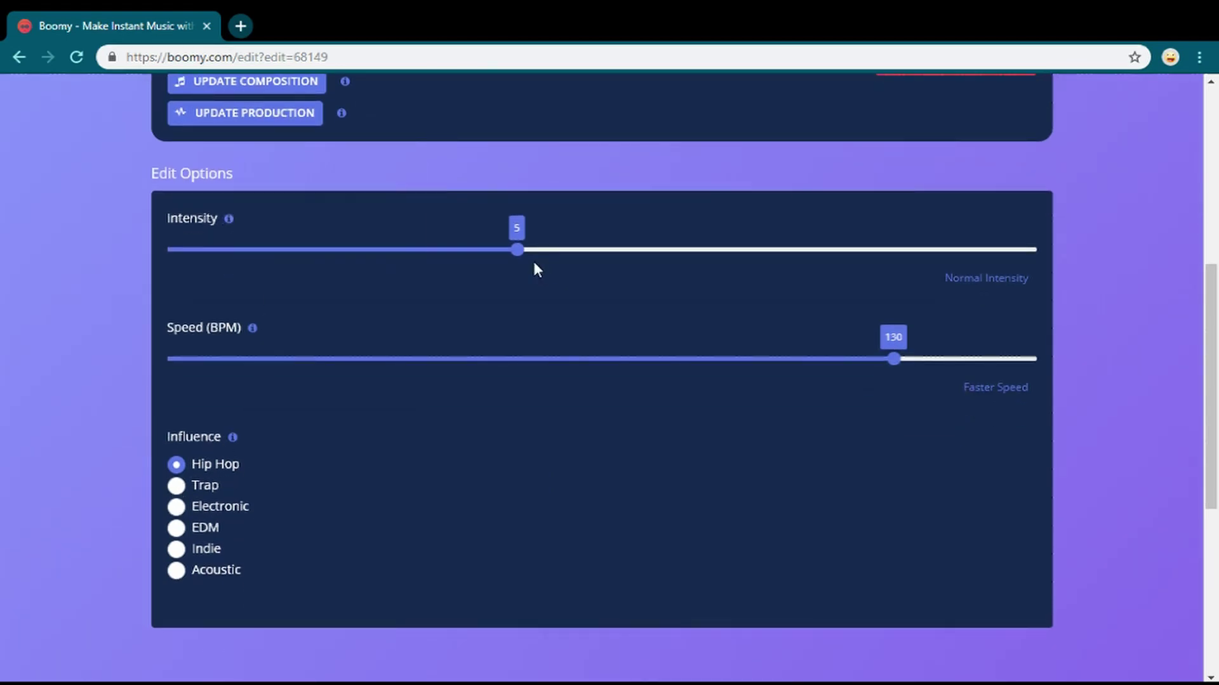
left_click_drag(522, 256, 643, 254)
scroll(352, 266, "up", 3)
scroll(352, 266, "up", 3)
scroll(269, 471, "down", 7)
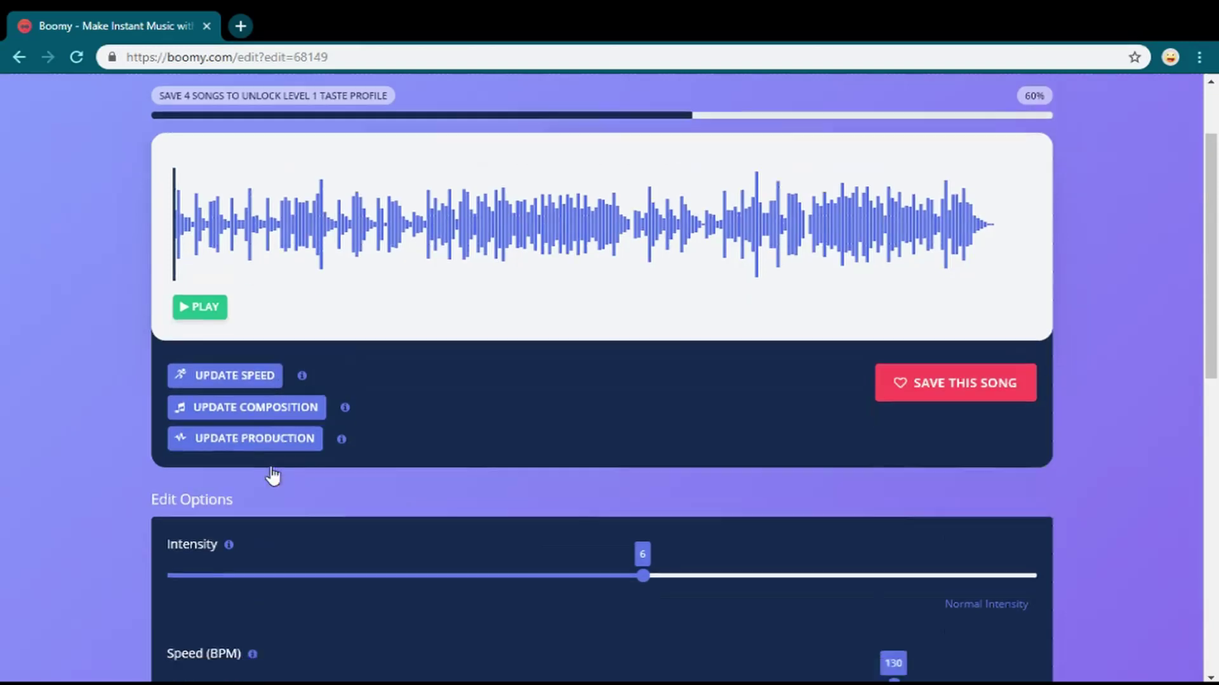
scroll(190, 493, "up", 8)
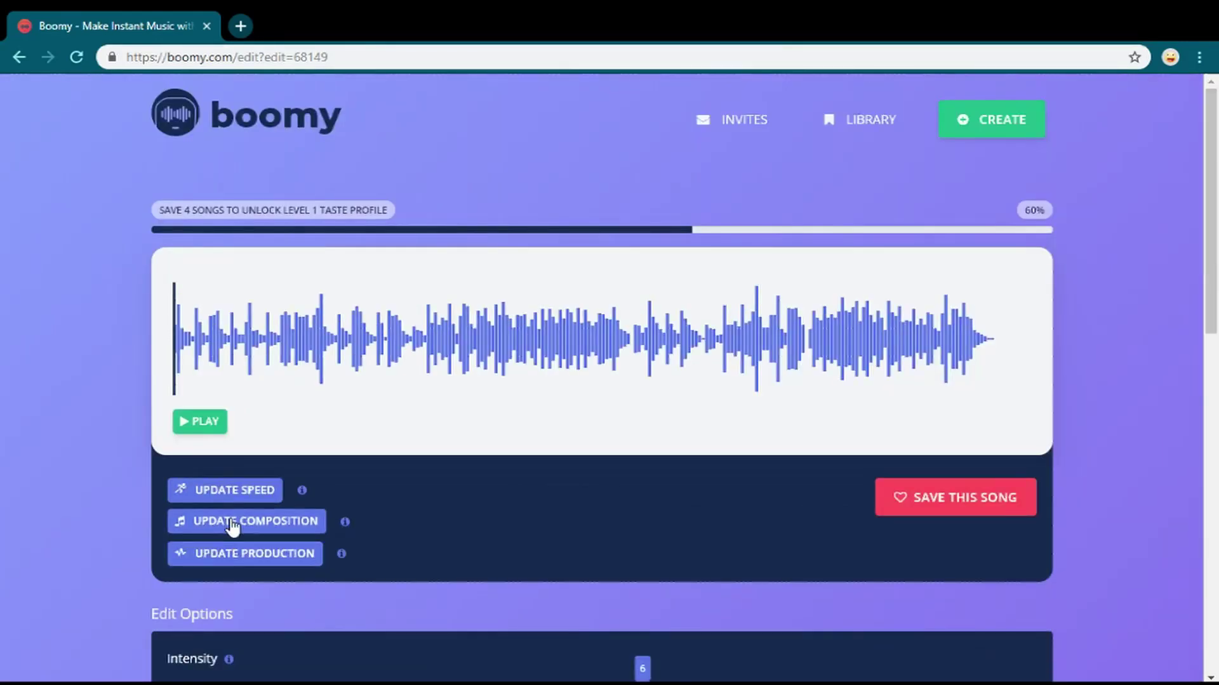
- Play the song, then update its production with Intensity 6 at 130 BPM, Hip Hop influence
mouse_move(346, 523)
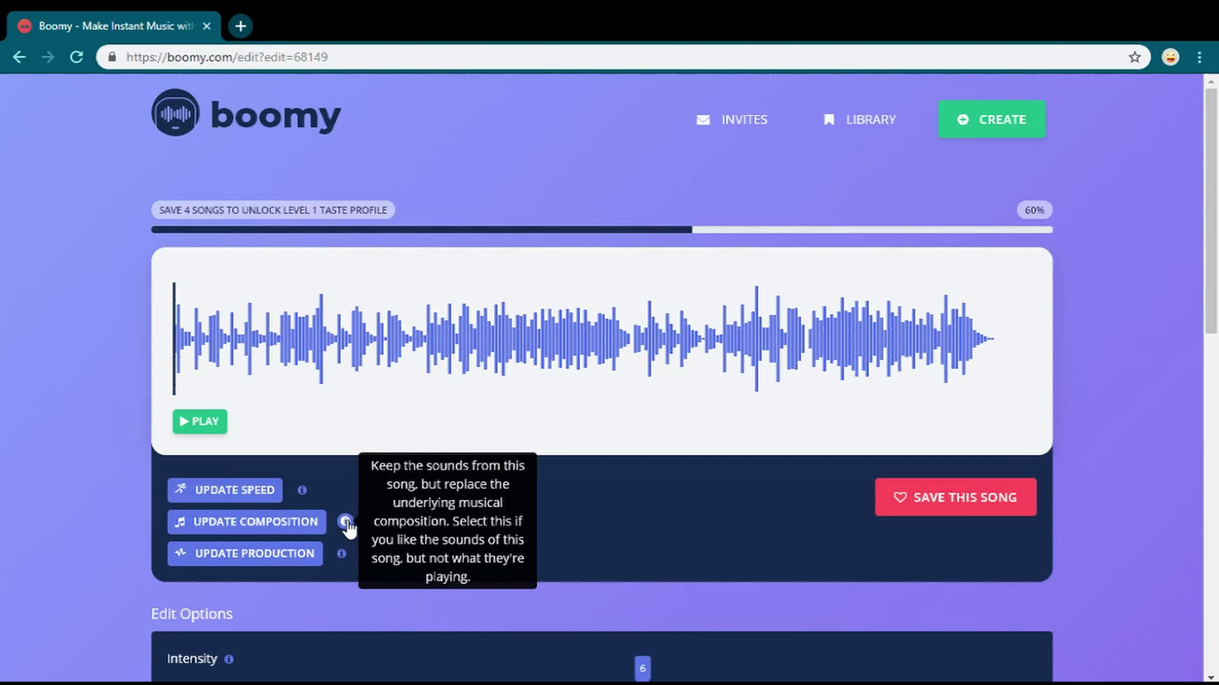
mouse_move(343, 564)
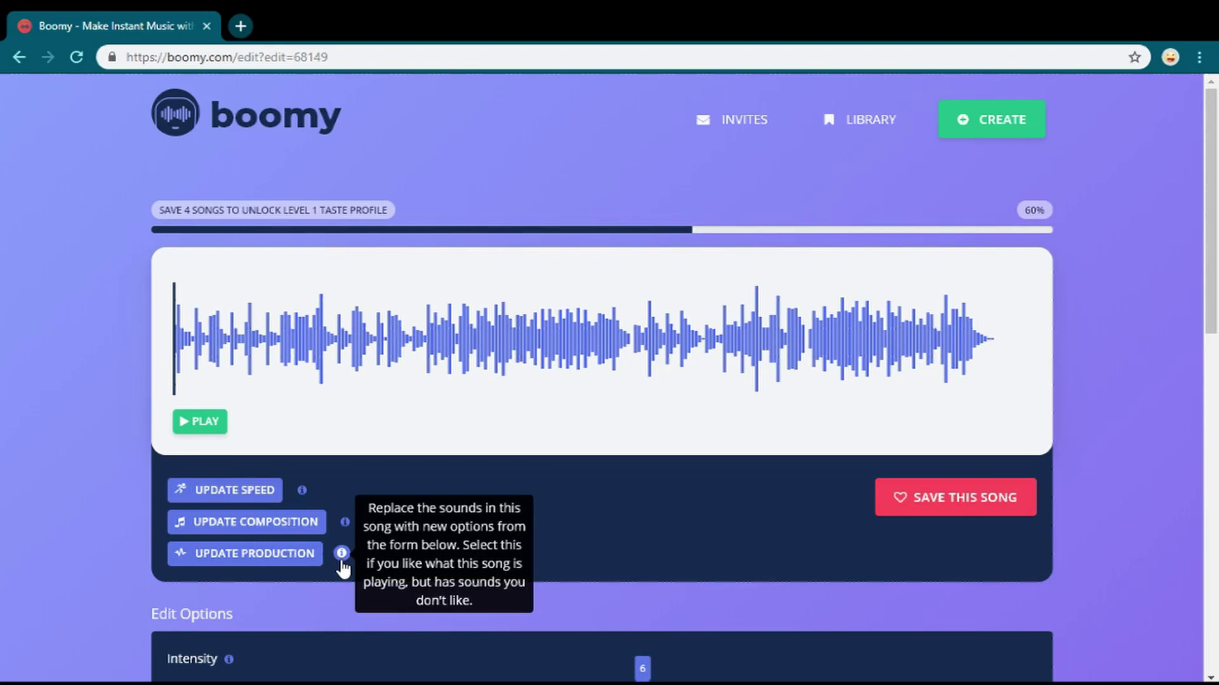
left_click(204, 422)
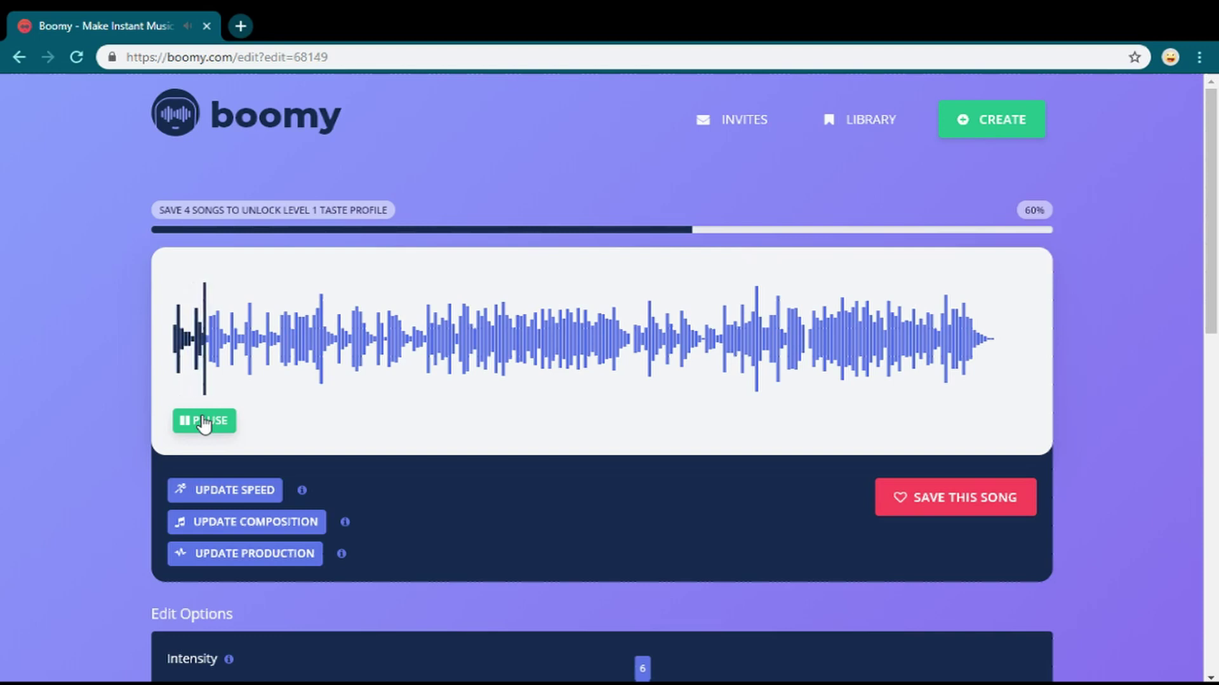
left_click(219, 554)
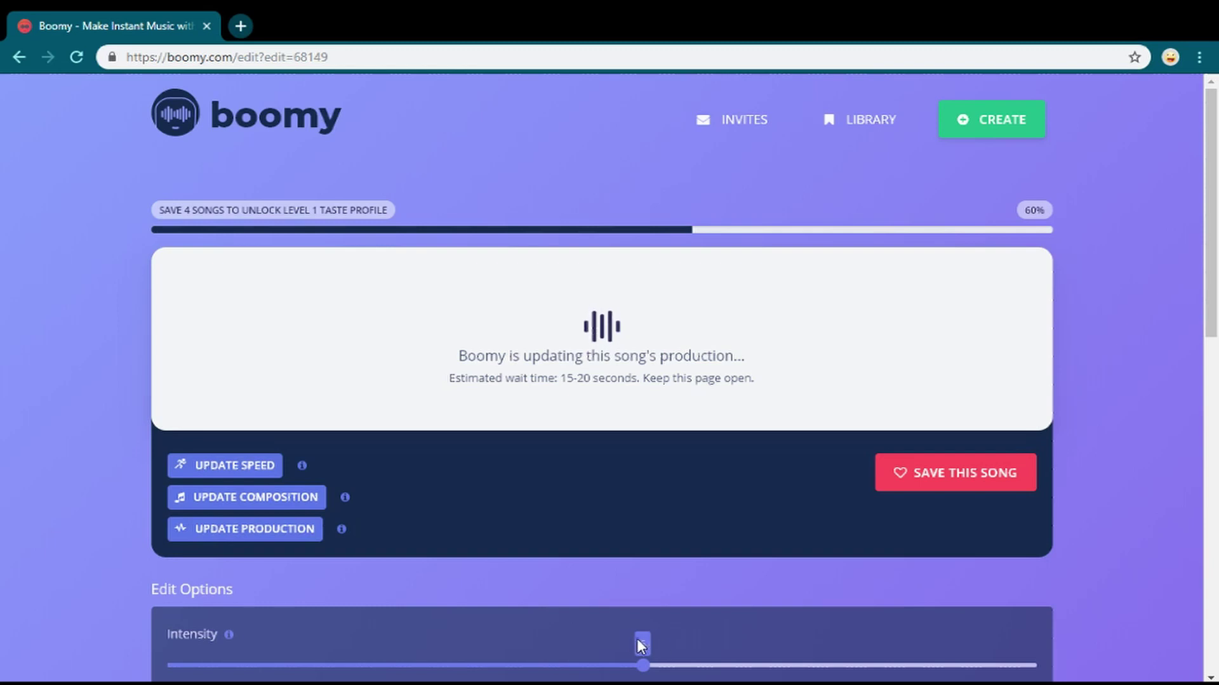
scroll(608, 519, "down", 5)
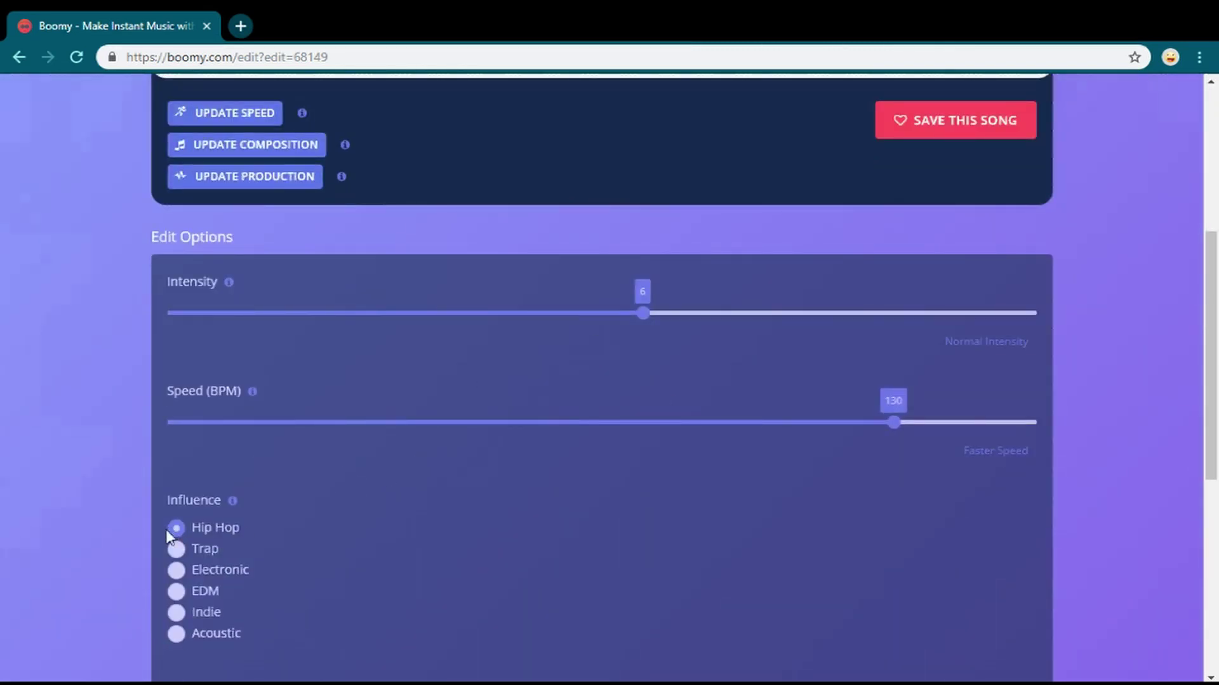
scroll(170, 537, "up", 6)
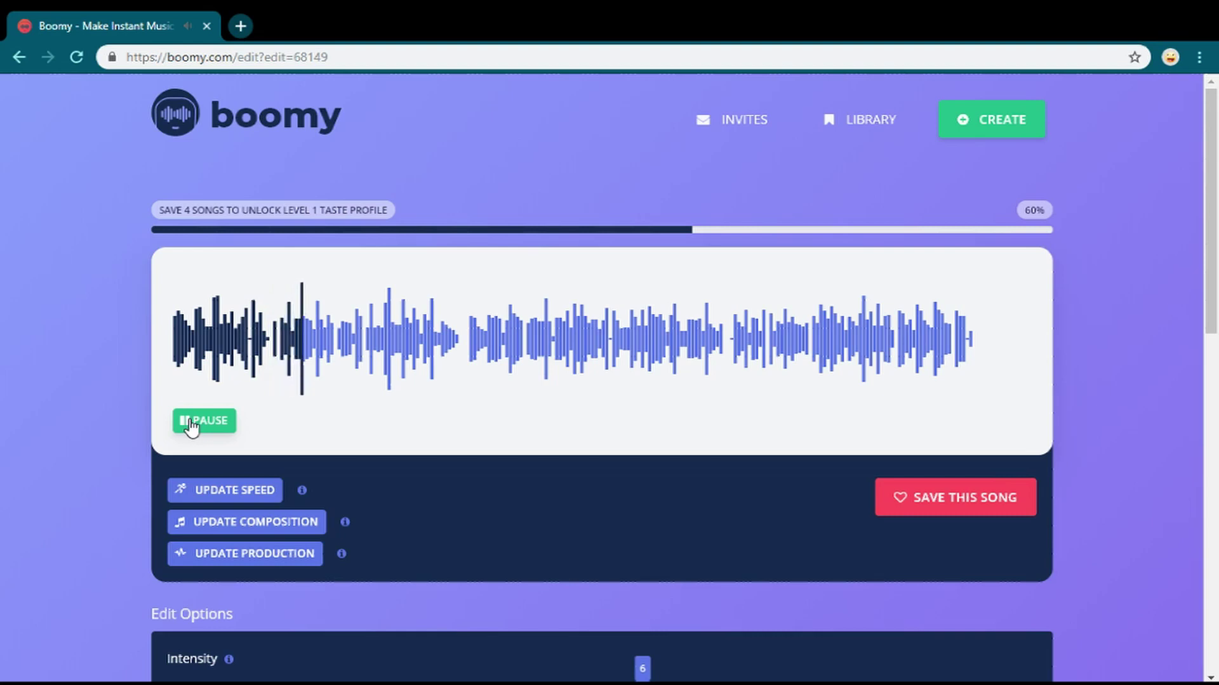
- Pause playback and save the Intensity 6 version to the library
left_click(190, 422)
left_click(1006, 502)
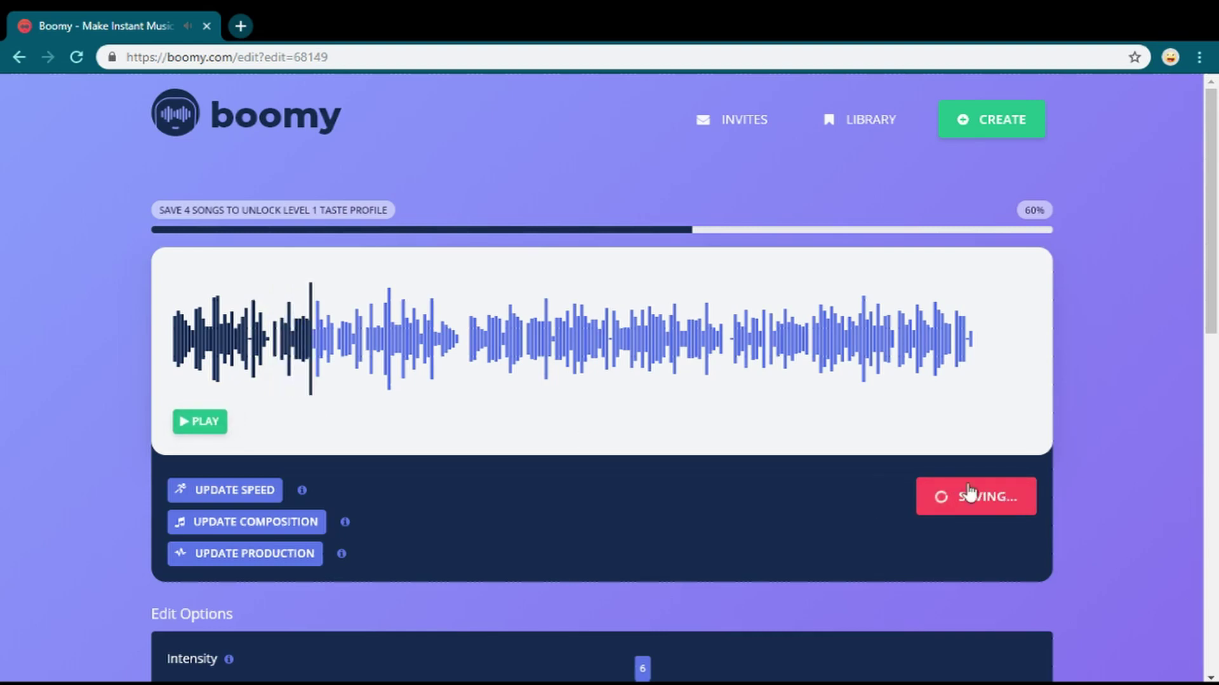
scroll(318, 508, "down", 4)
scroll(320, 508, "down", 3)
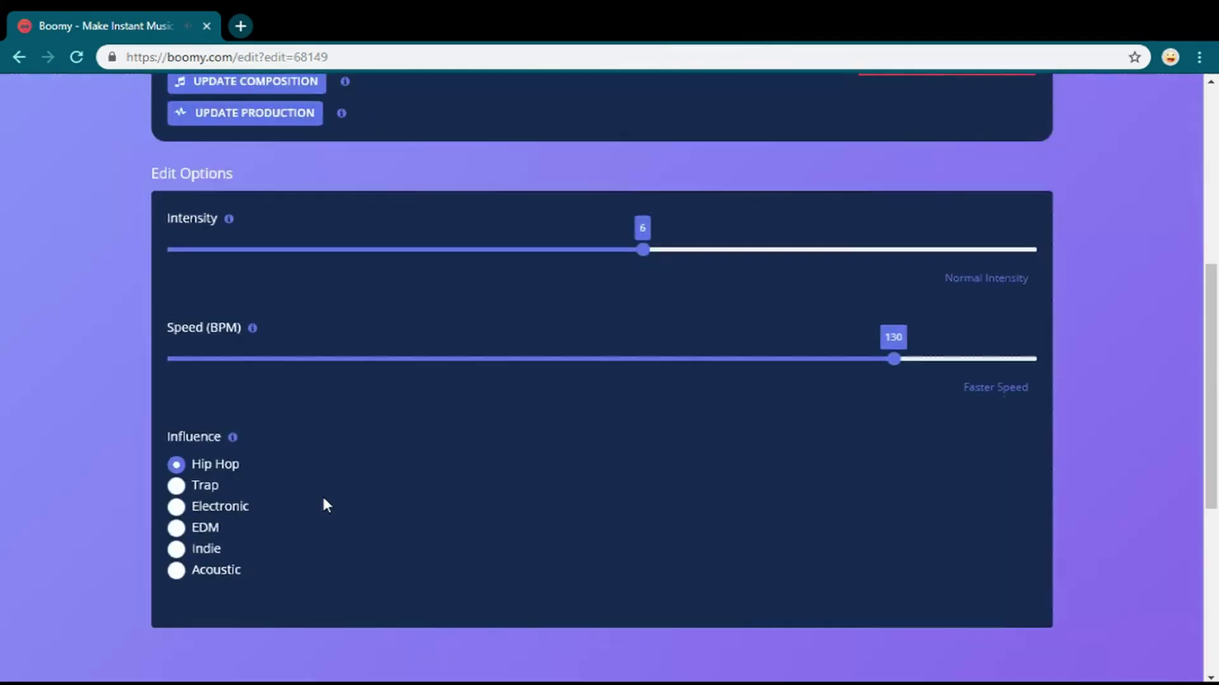
- Switch the influence to EDM, raise Intensity to 8, and update the production
left_click(176, 506)
left_click(177, 528)
scroll(255, 515, "up", 3)
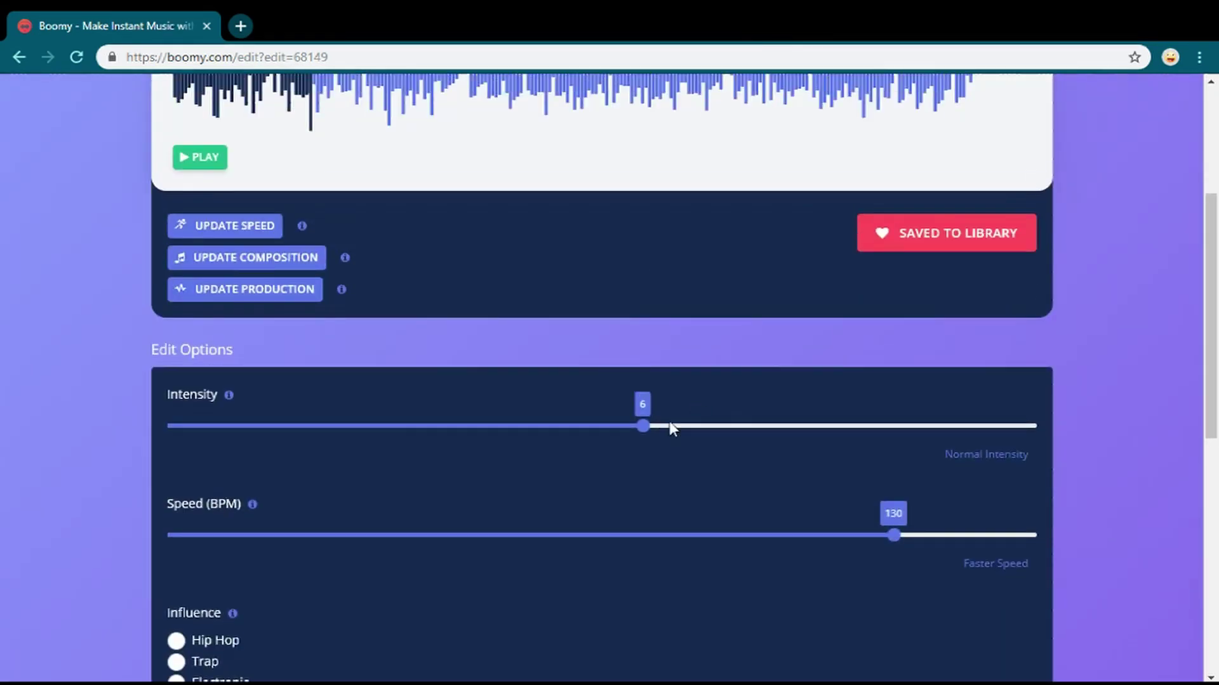
left_click_drag(644, 427, 851, 426)
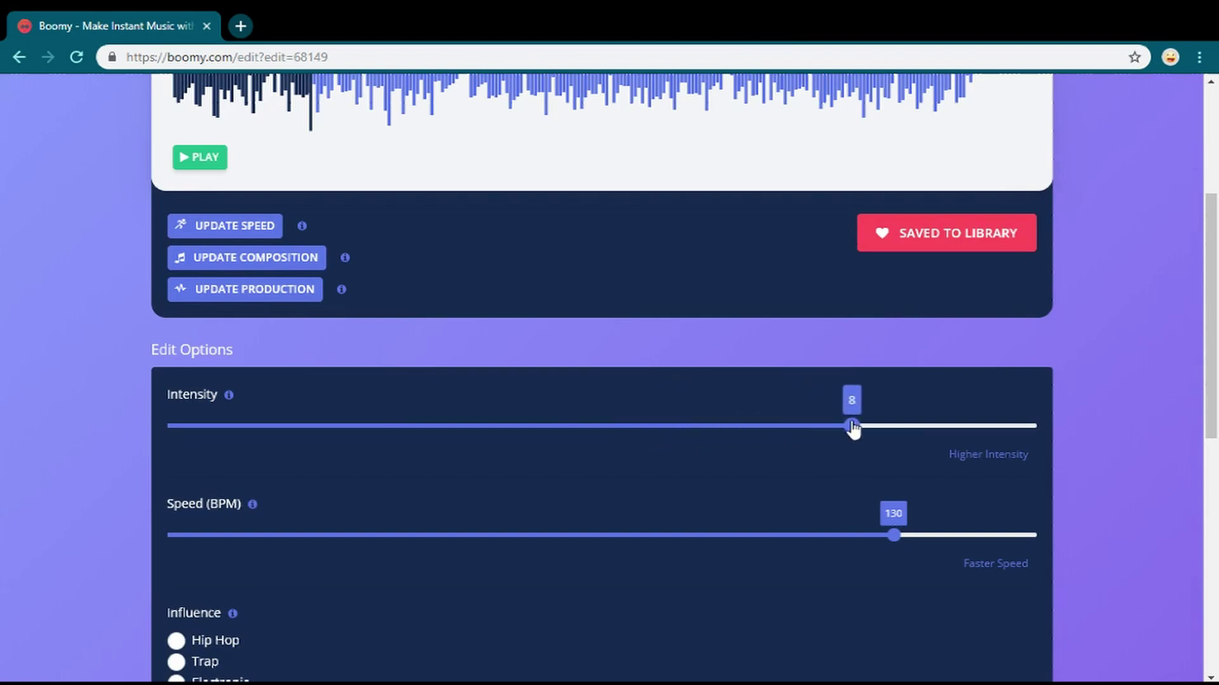
scroll(330, 407, "up", 2)
left_click(298, 379)
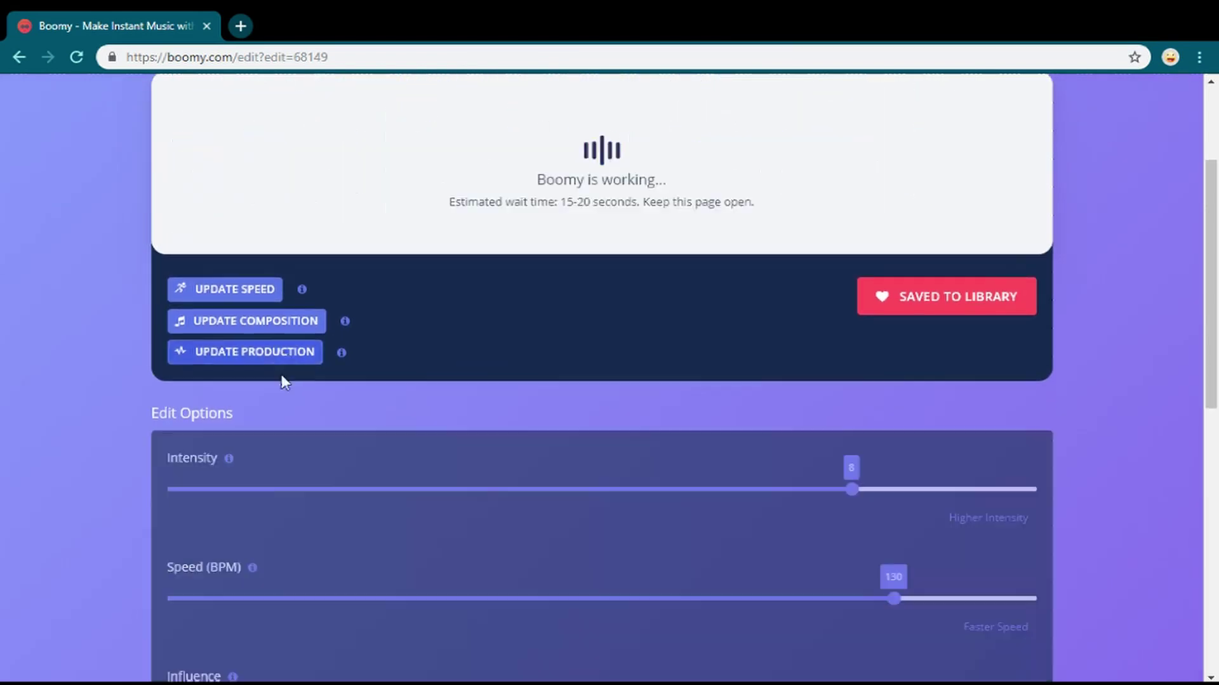
scroll(660, 355, "down", 4)
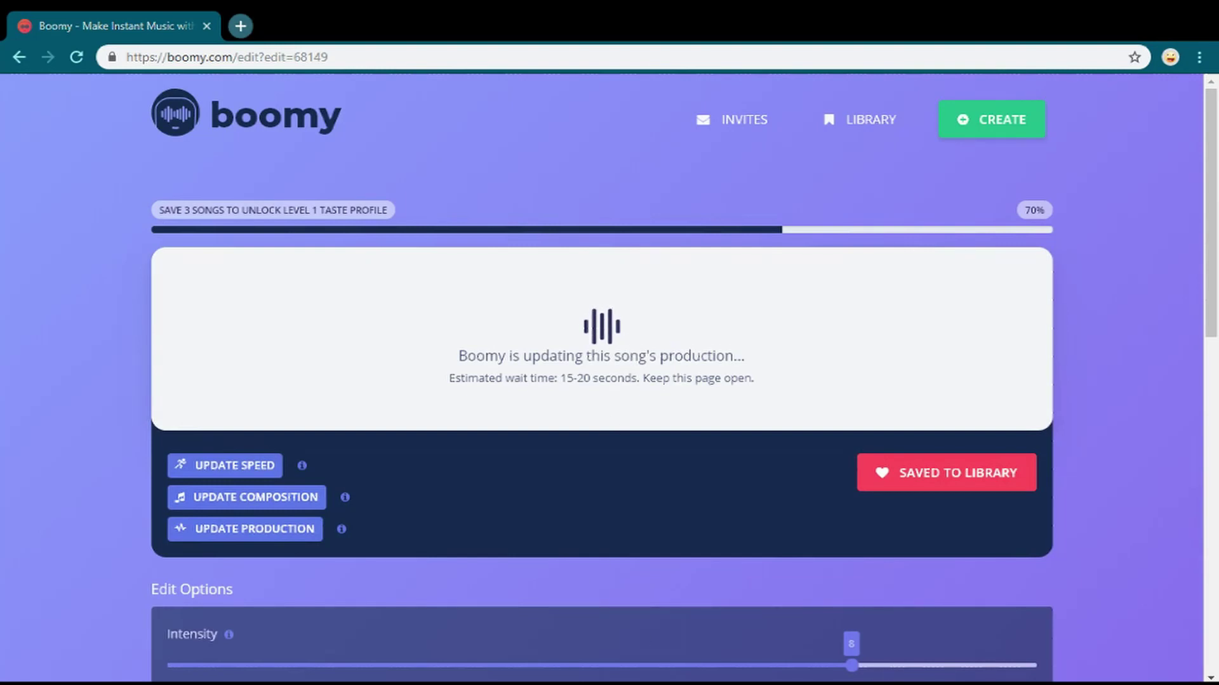
scroll(335, 442, "down", 5)
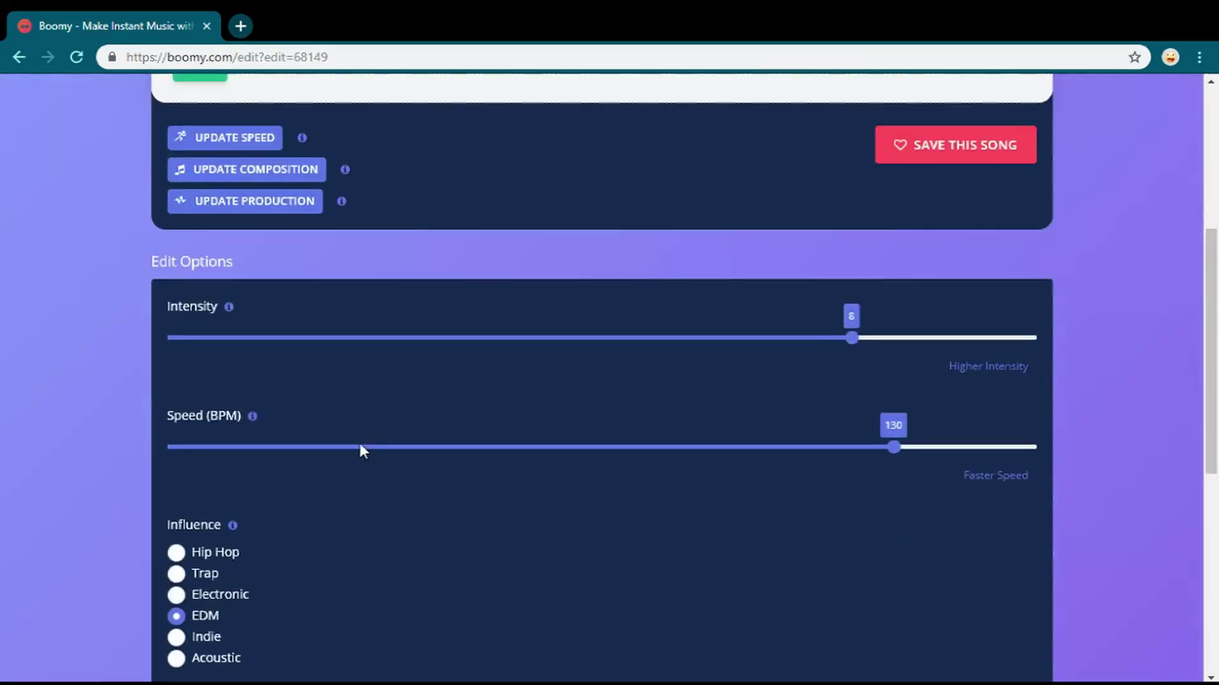
scroll(294, 290, "up", 5)
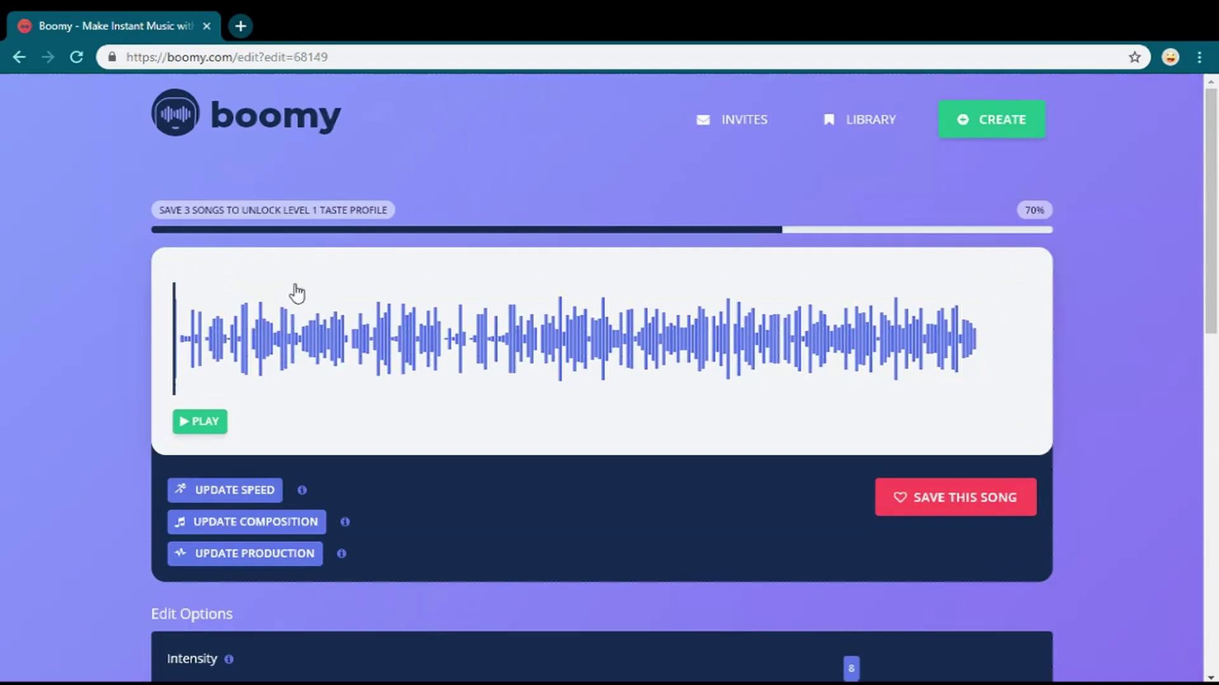
- Play the EDM version, pause it, and save it to the library
left_click(207, 436)
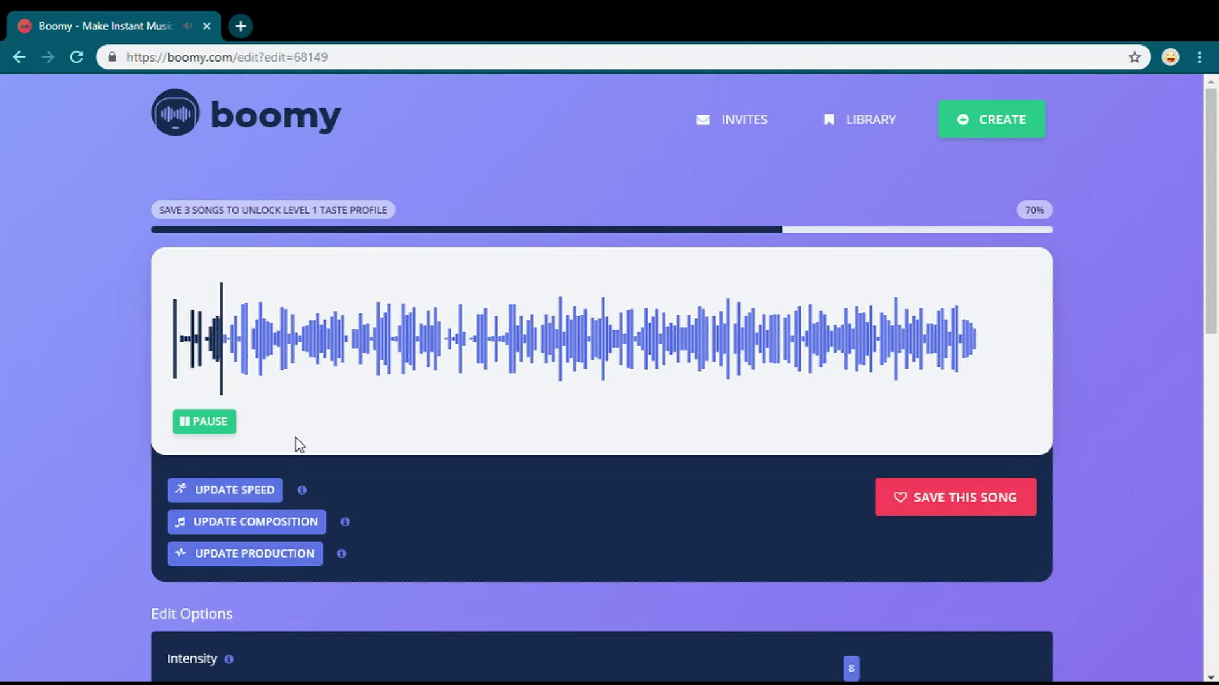
left_click(201, 424)
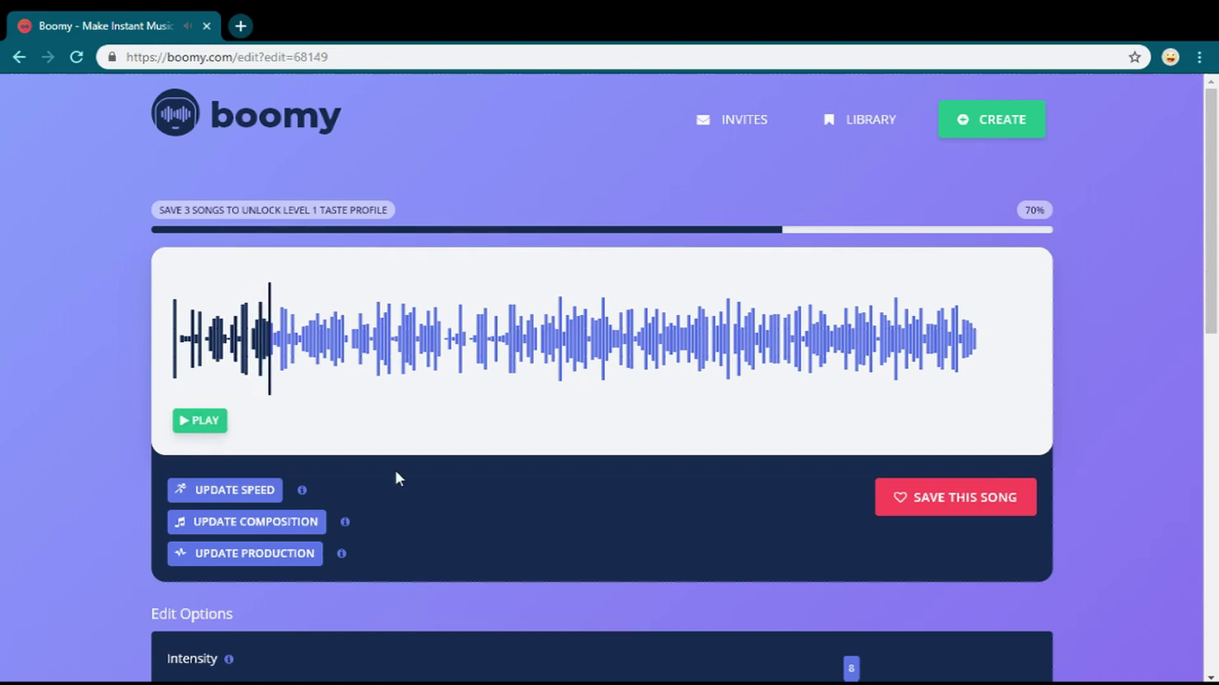
left_click(938, 506)
- Push Intensity to its maximum of 11, pick Trap influence, and update the production
scroll(398, 473, "down", 7)
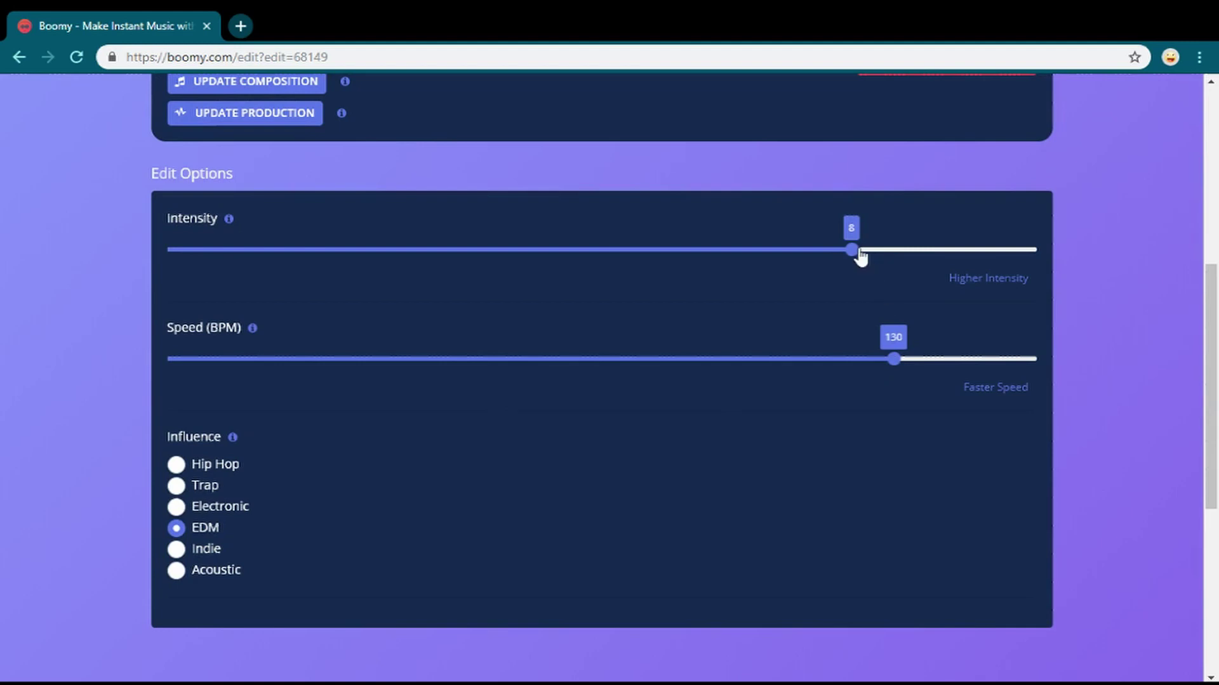
left_click_drag(860, 256, 1042, 259)
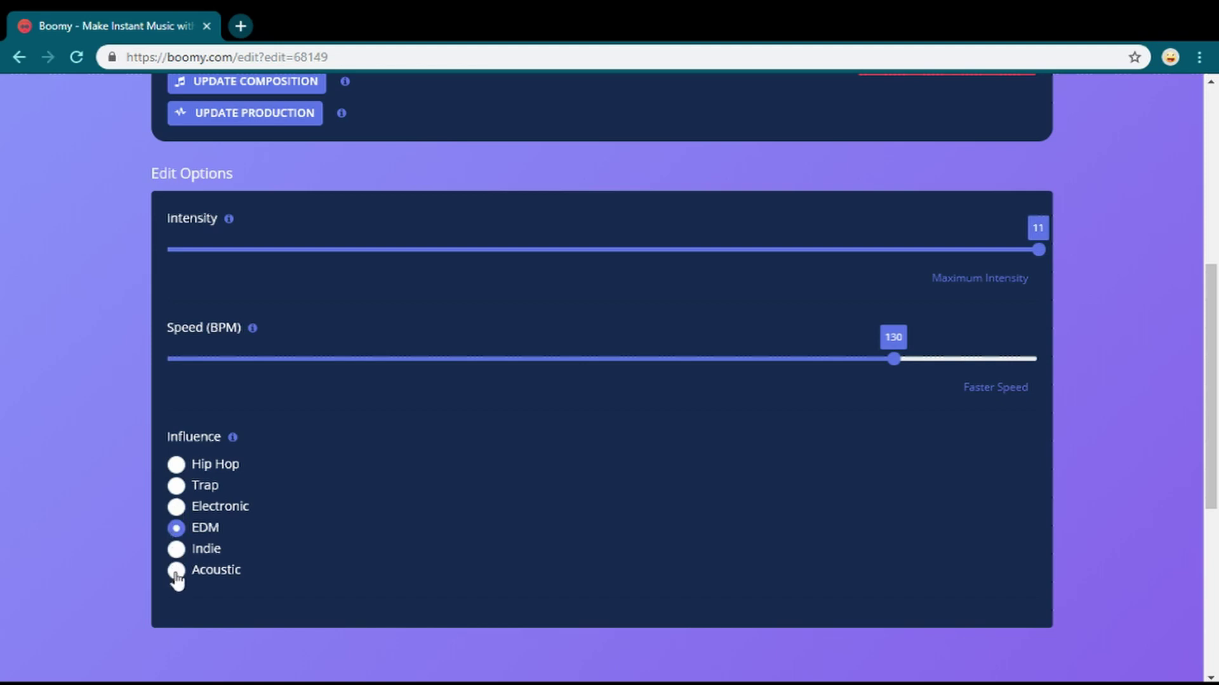
left_click(177, 487)
scroll(337, 492, "up", 7)
left_click(248, 524)
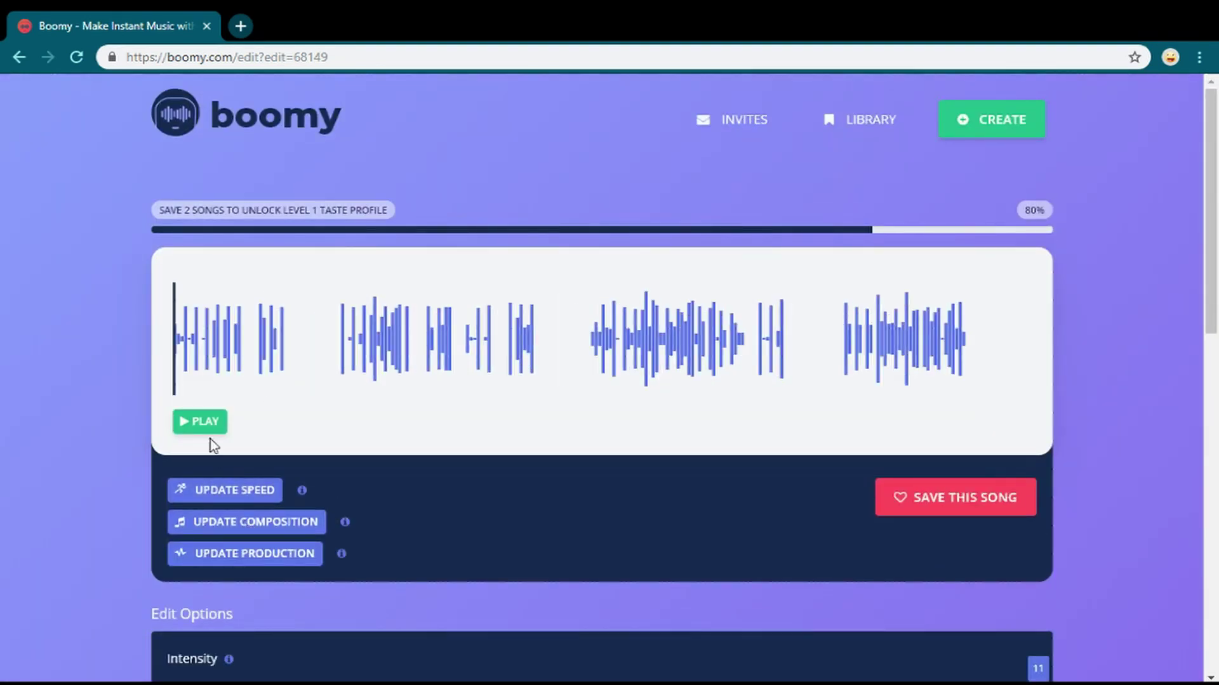
- Preview the new Trap version, then lower Intensity from 11 to 9
left_click(204, 421)
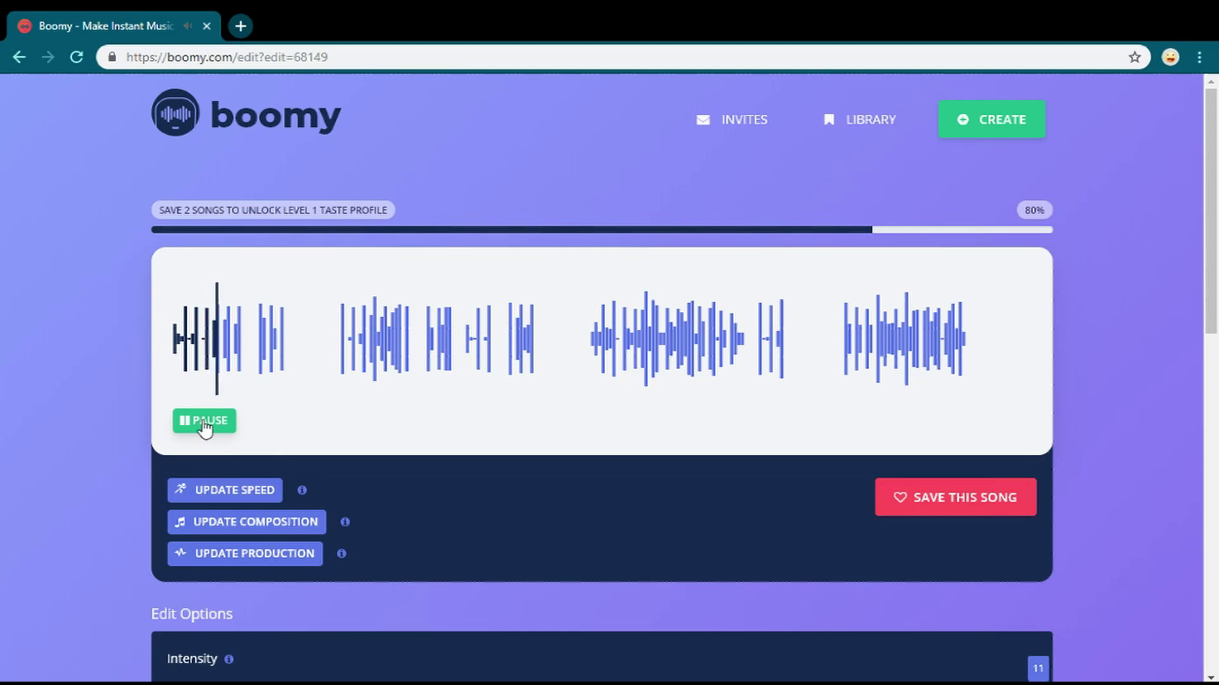
left_click(204, 421)
scroll(403, 527, "down", 5)
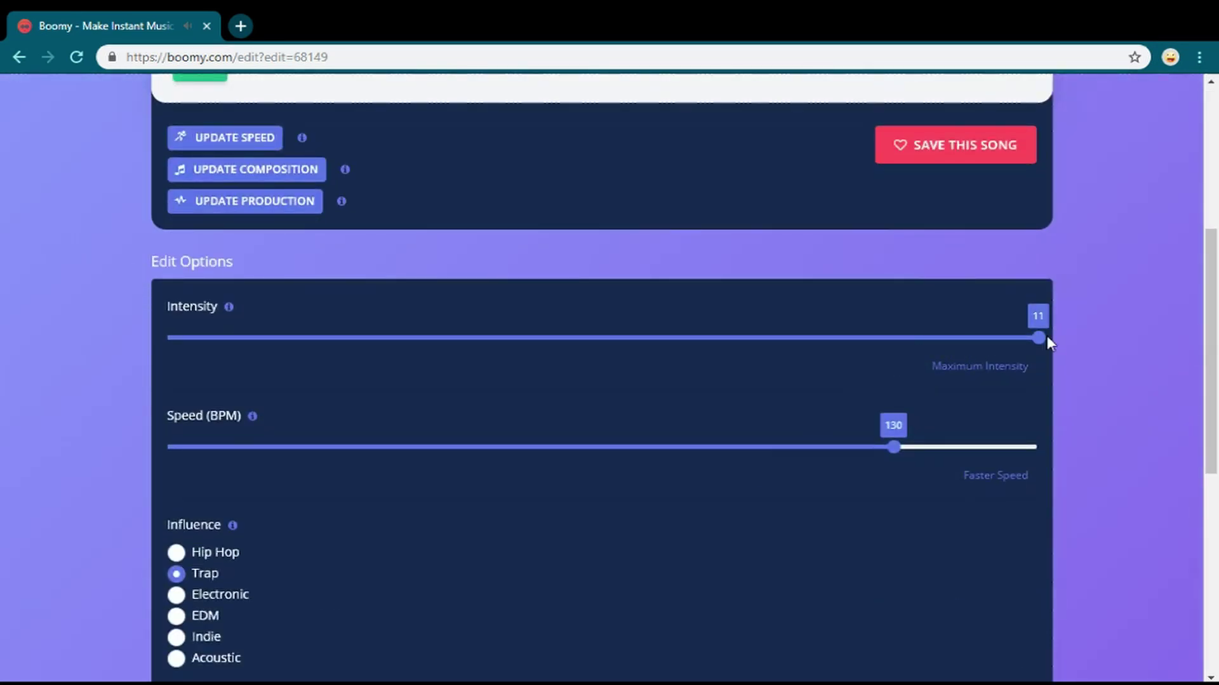
left_click_drag(1046, 340, 846, 353)
- Update the production again and play the new Trap version
scroll(310, 537, "up", 4)
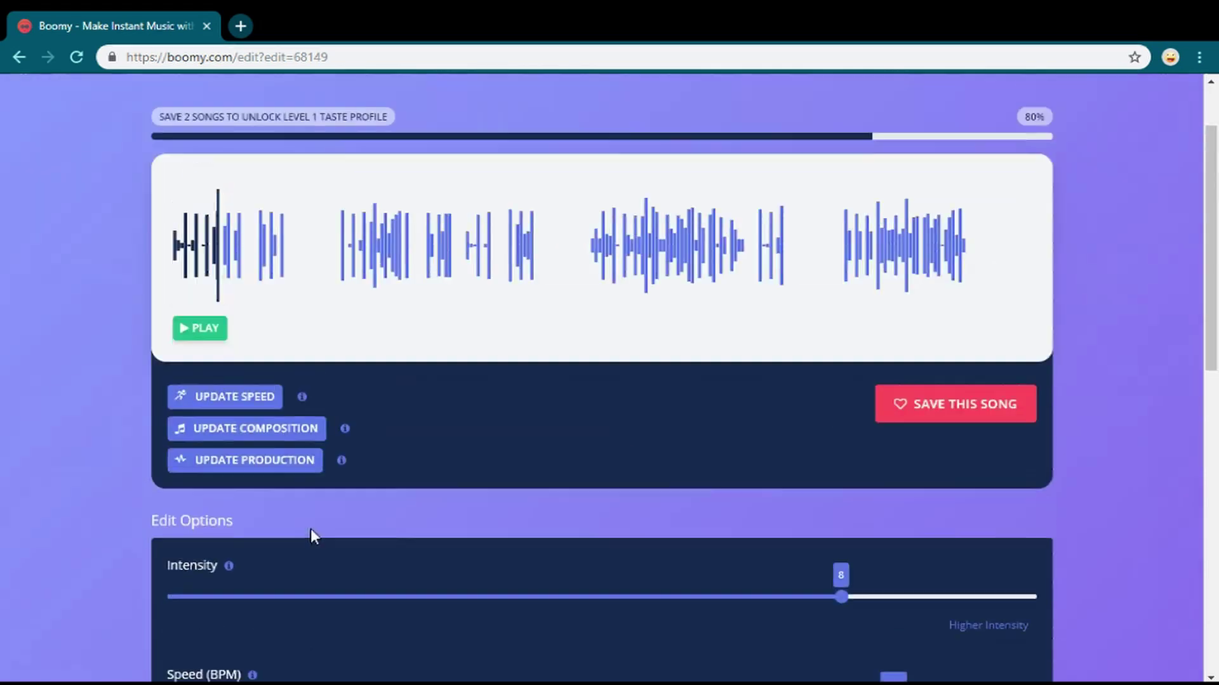
mouse_move(342, 470)
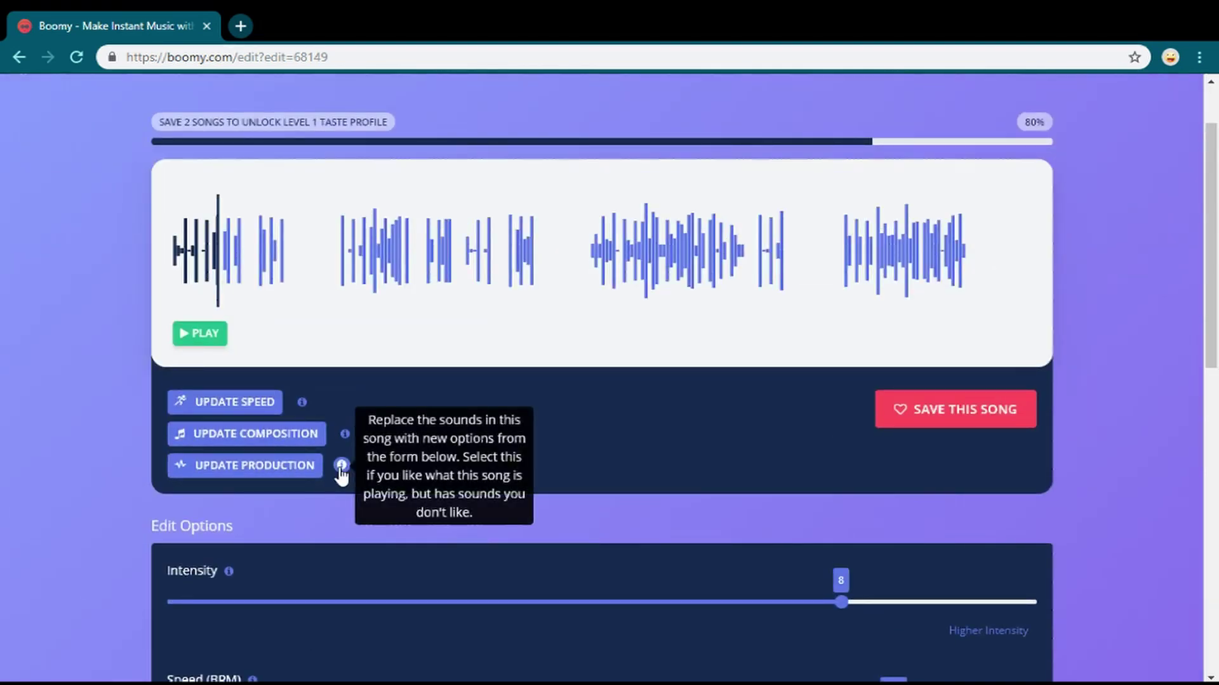
left_click(294, 472)
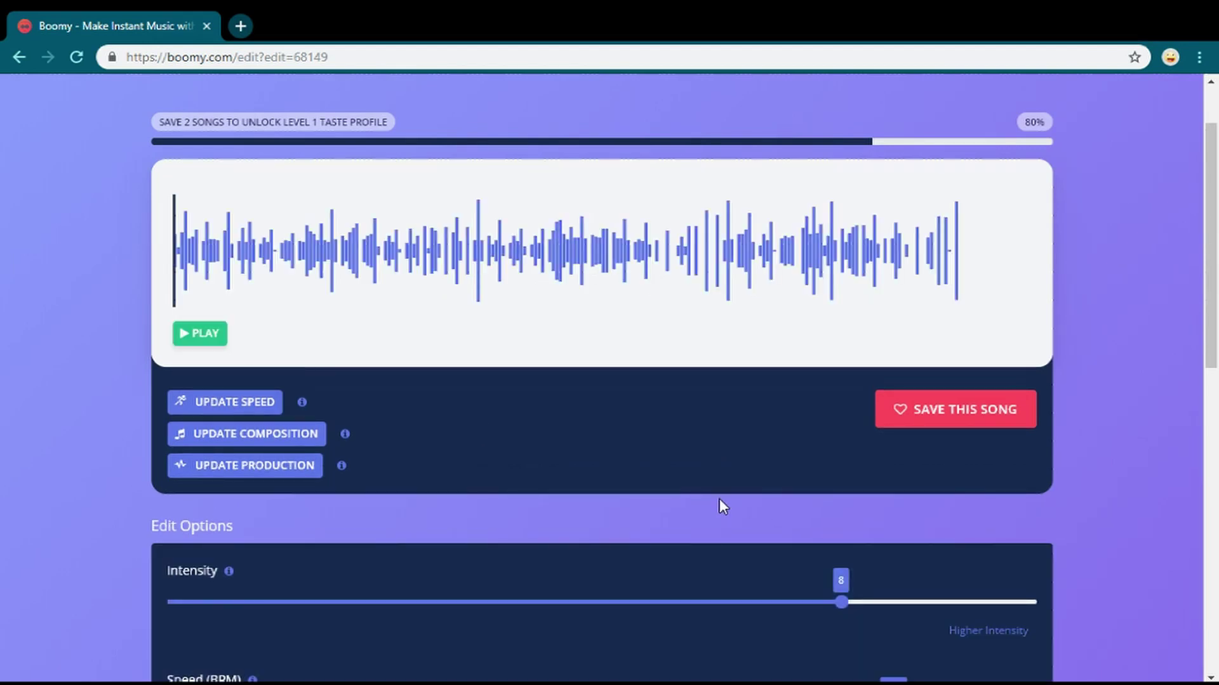
left_click(215, 350)
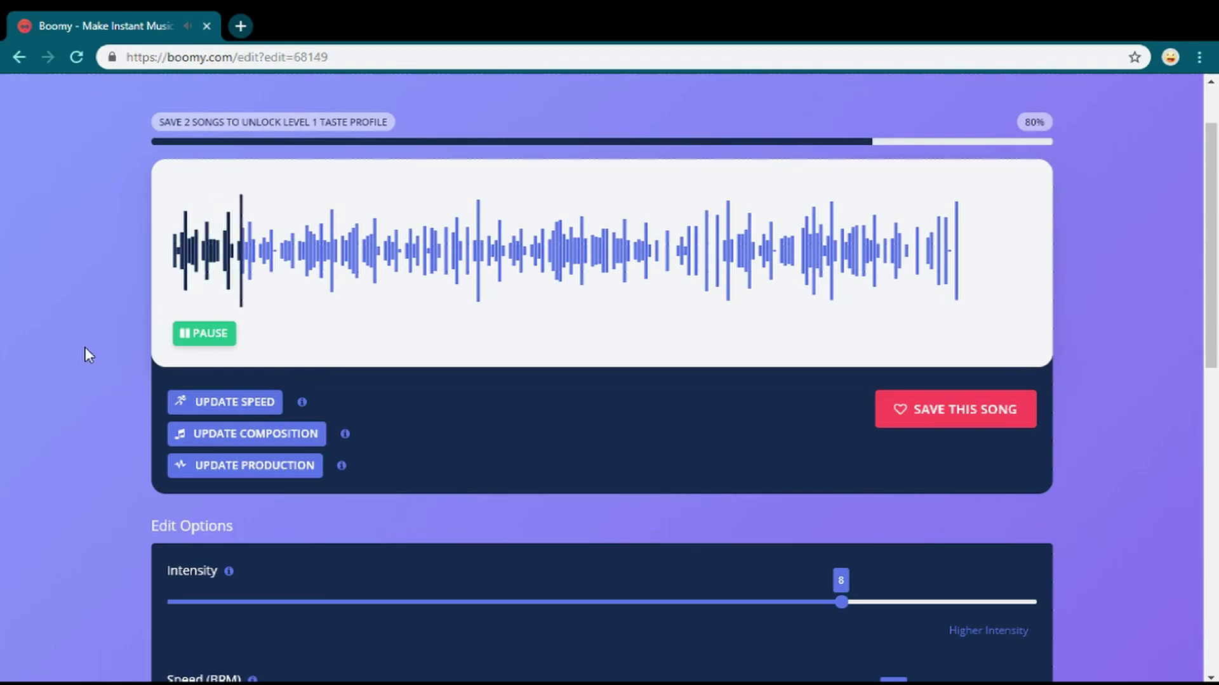
- Save this version to the library, then skip ahead and stop playback
left_click(970, 411)
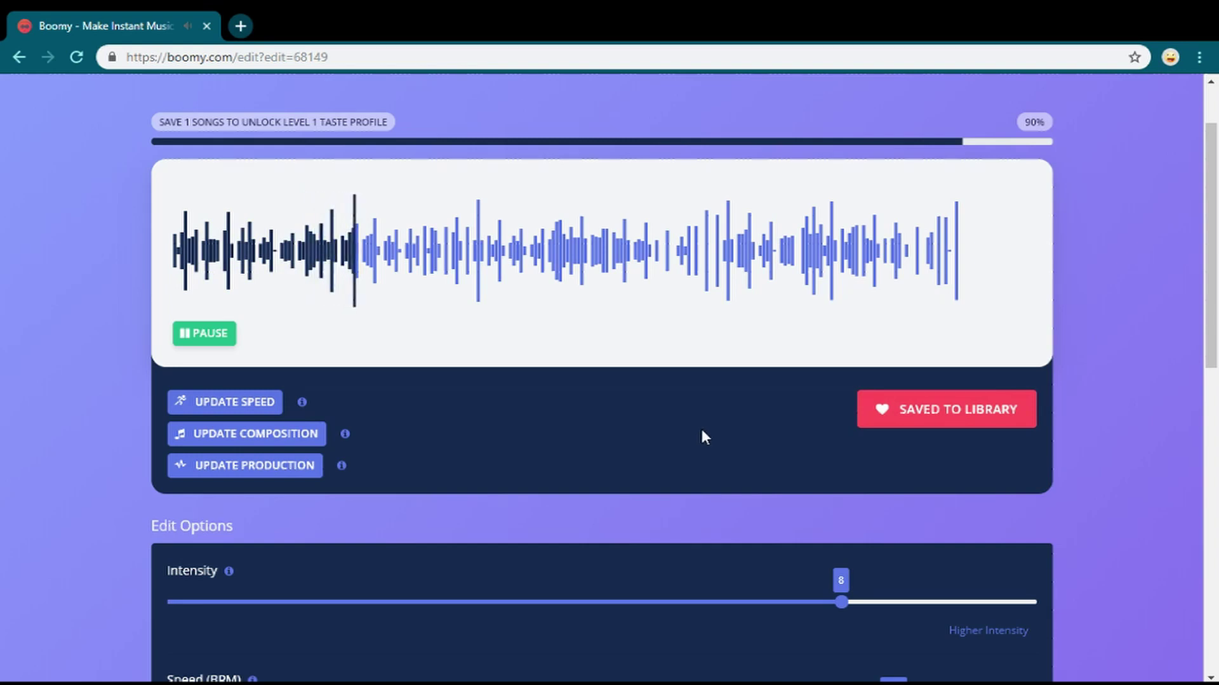
left_click(710, 269)
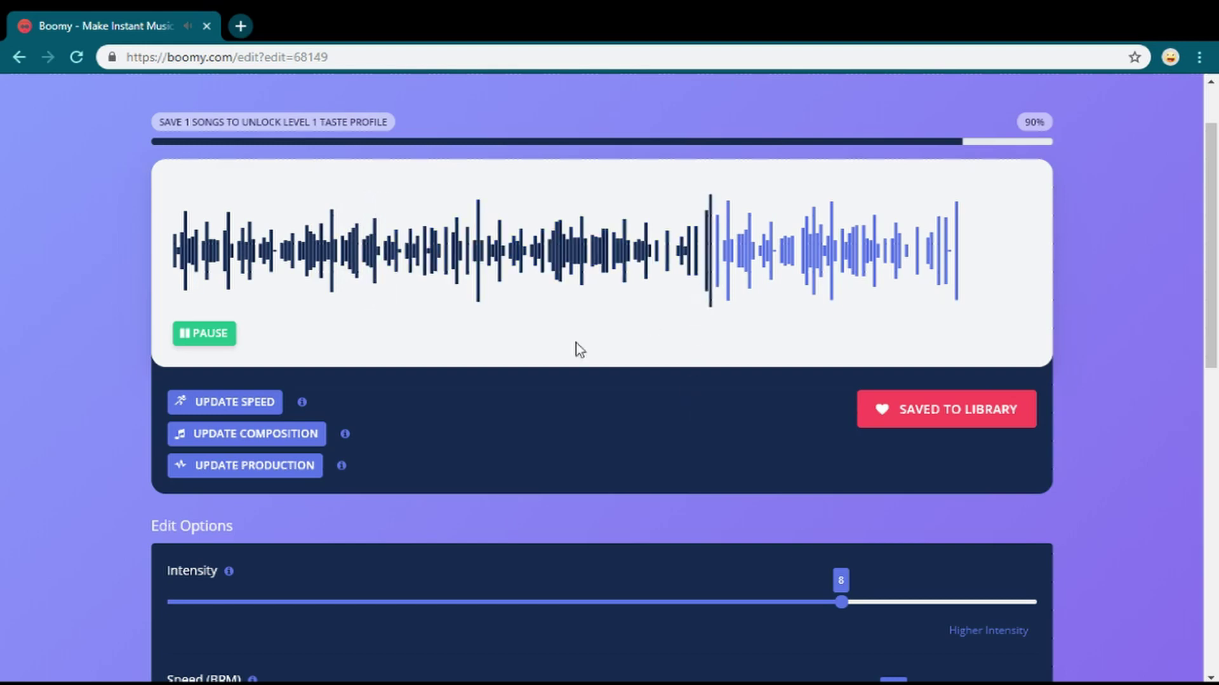
left_click(209, 342)
scroll(492, 294, "down", 10)
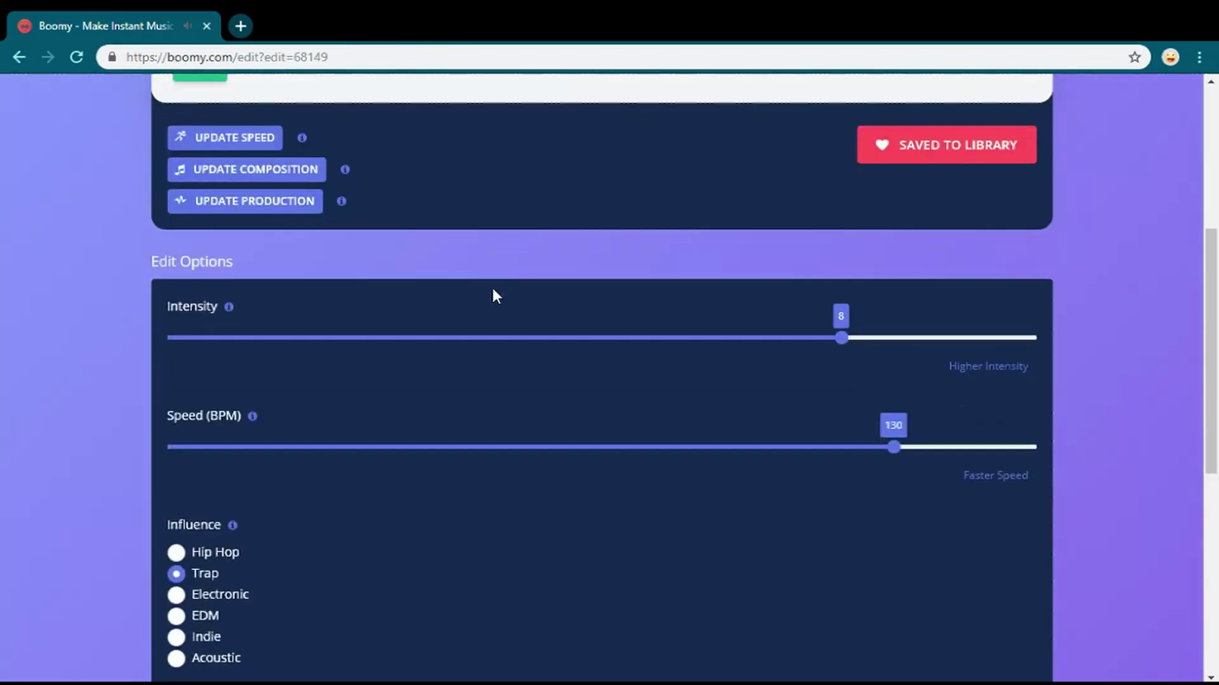
scroll(508, 318, "up", 10)
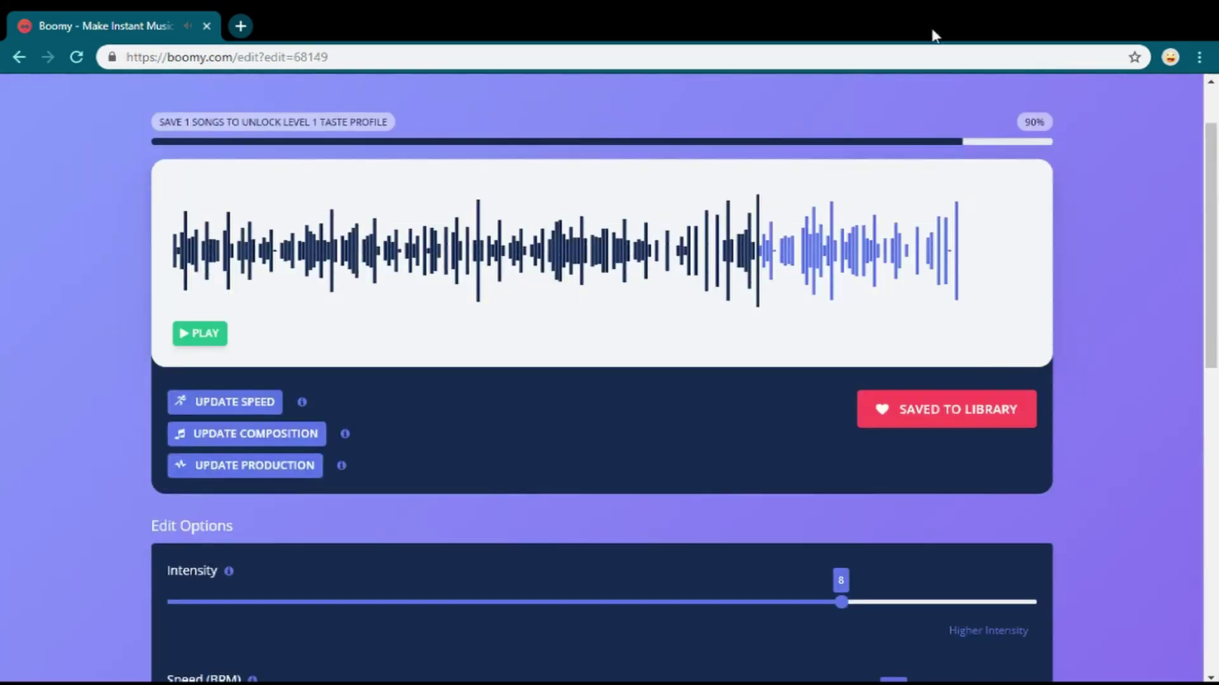
scroll(920, 198, "up", 2)
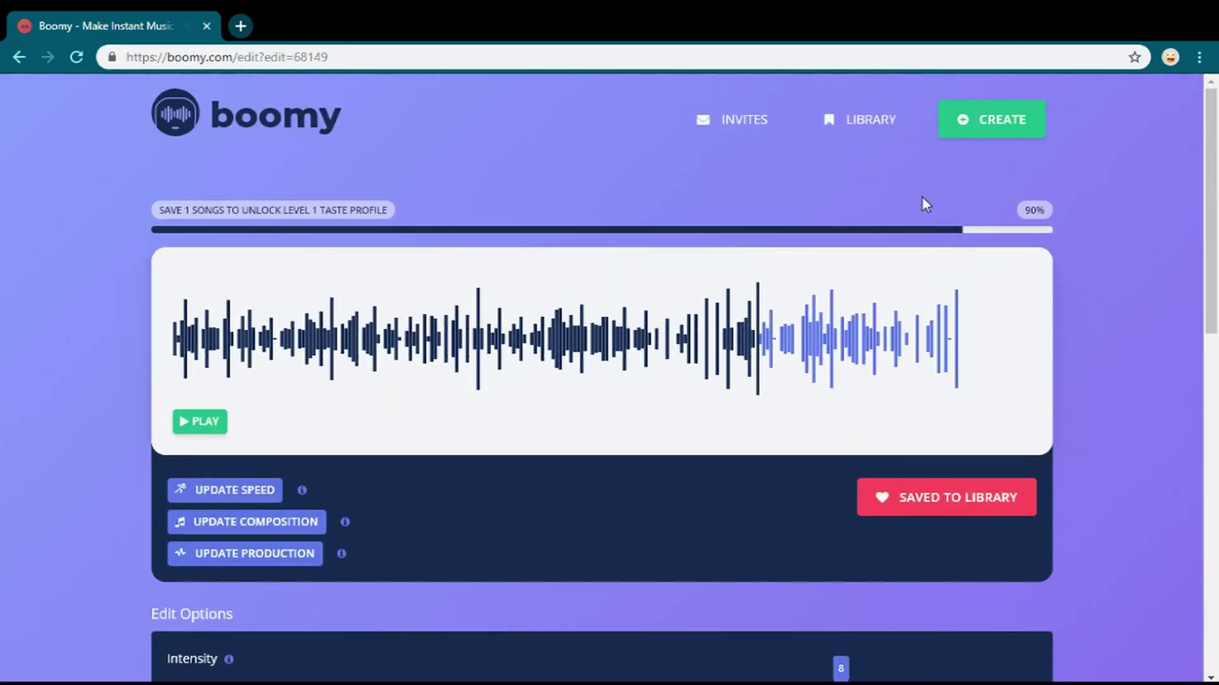
- Open the library and load, play and pause the second New Song
left_click(867, 123)
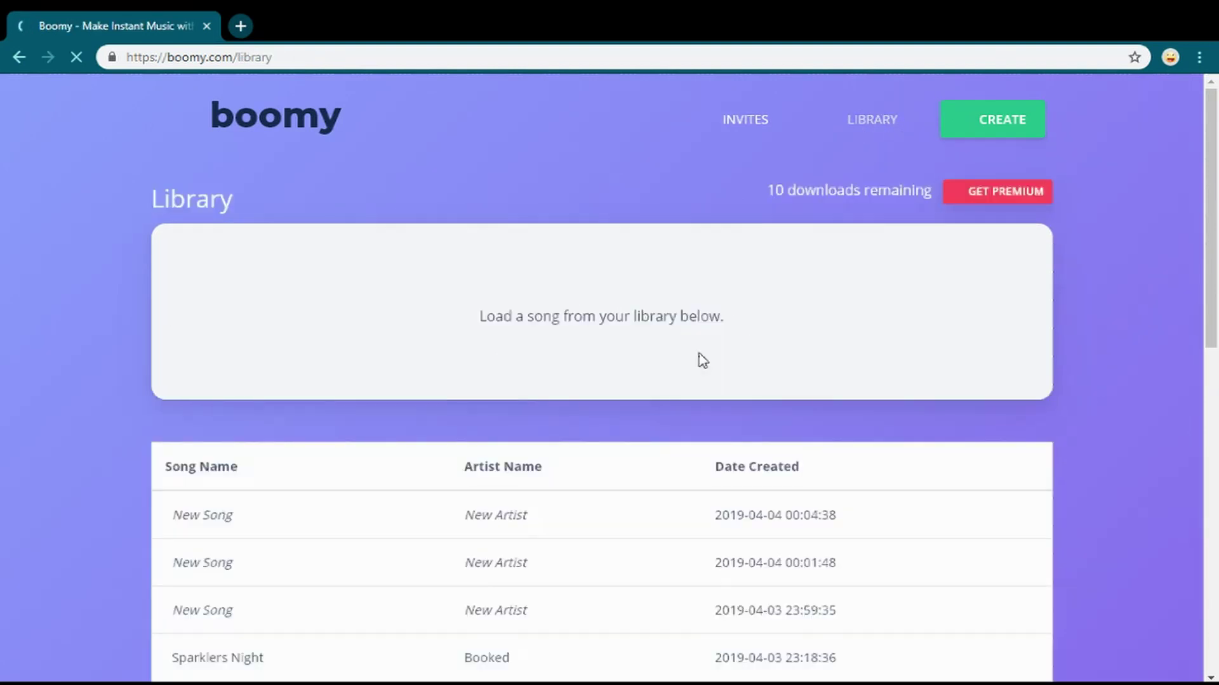
scroll(484, 467, "down", 3)
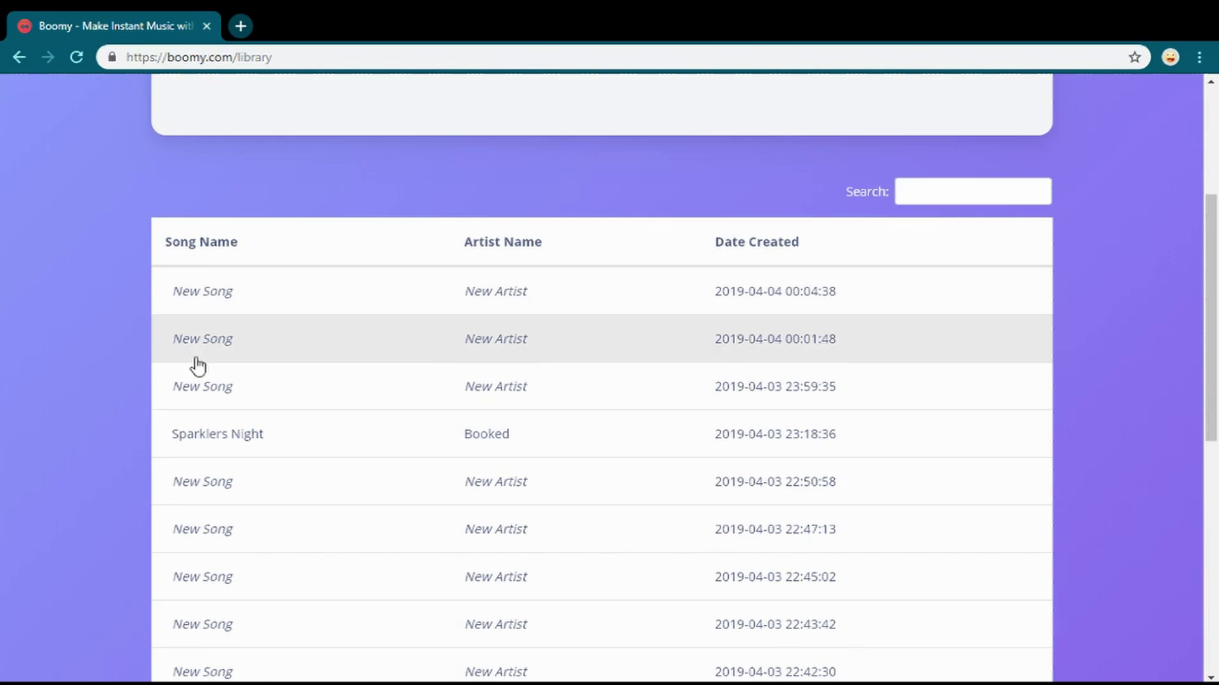
left_click(214, 349)
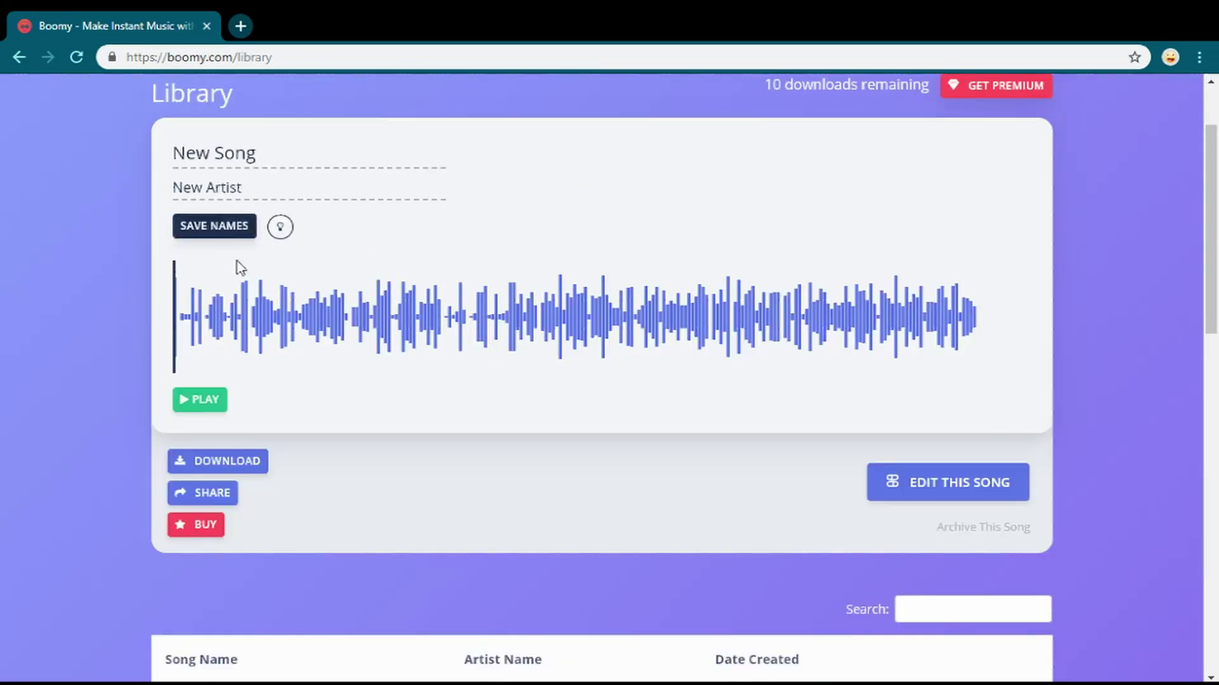
left_click(213, 400)
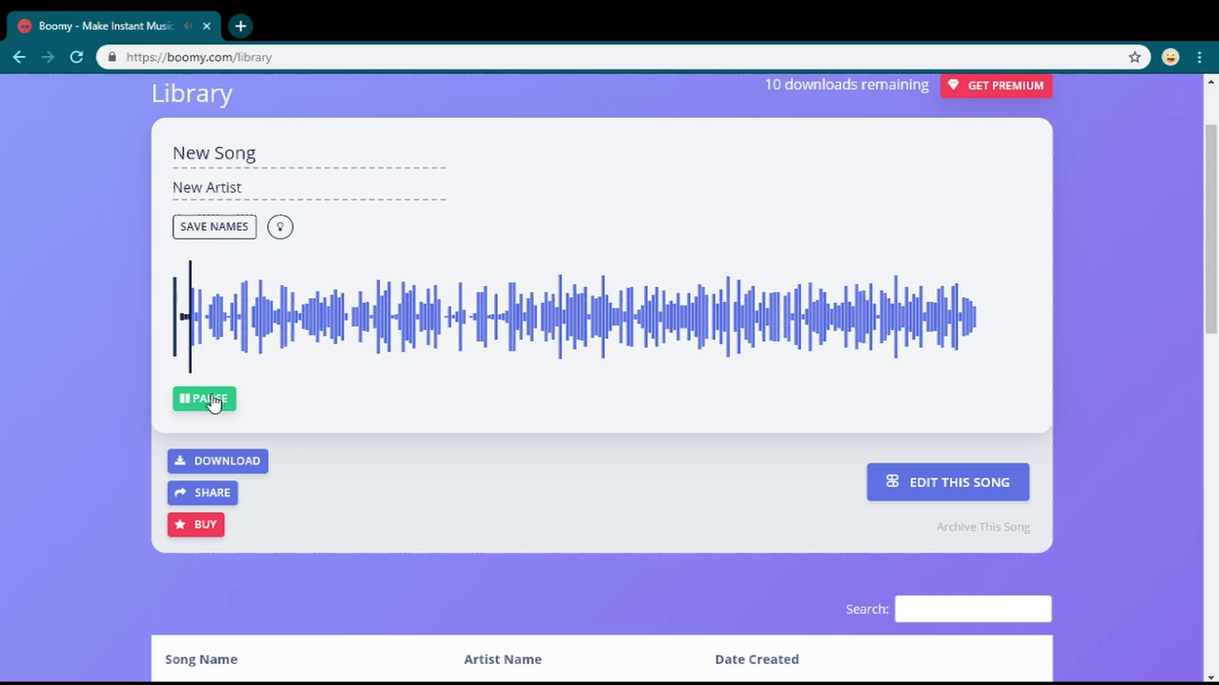
left_click(214, 402)
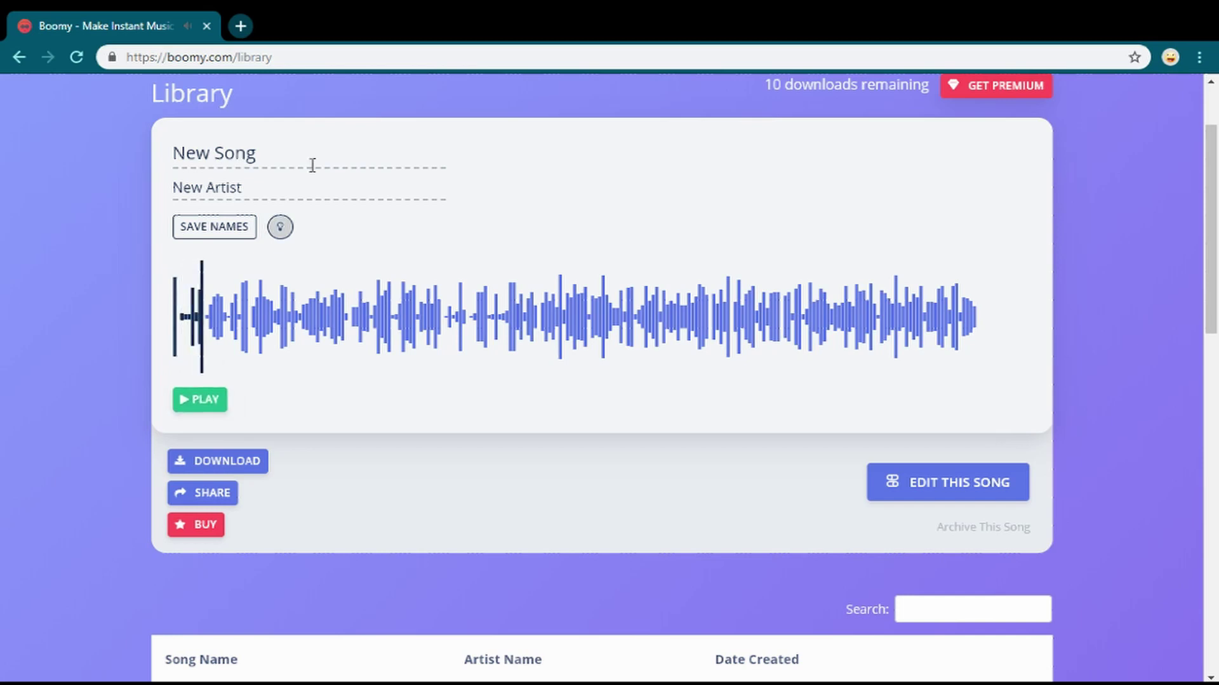
- Generate the names Interface Traverse by Unlimited Unilateral and save them
left_click(281, 229)
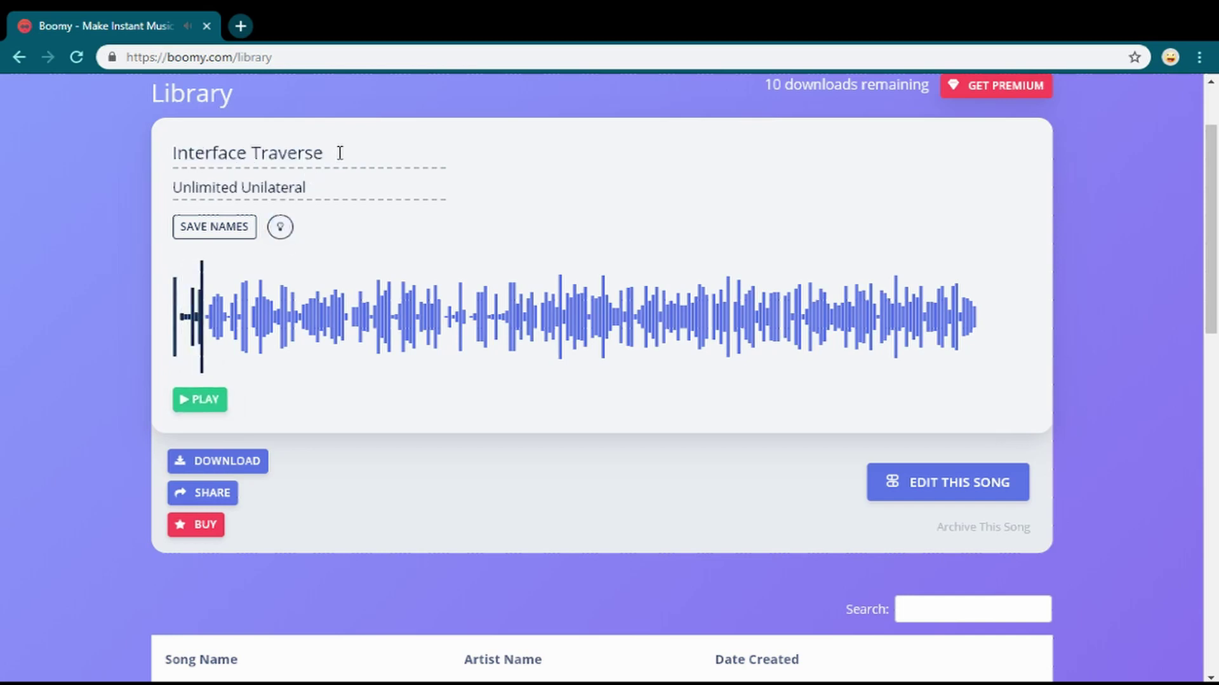
left_click_drag(340, 152, 126, 161)
left_click(126, 161)
left_click(222, 227)
scroll(401, 325, "down", 1)
scroll(401, 324, "down", 4)
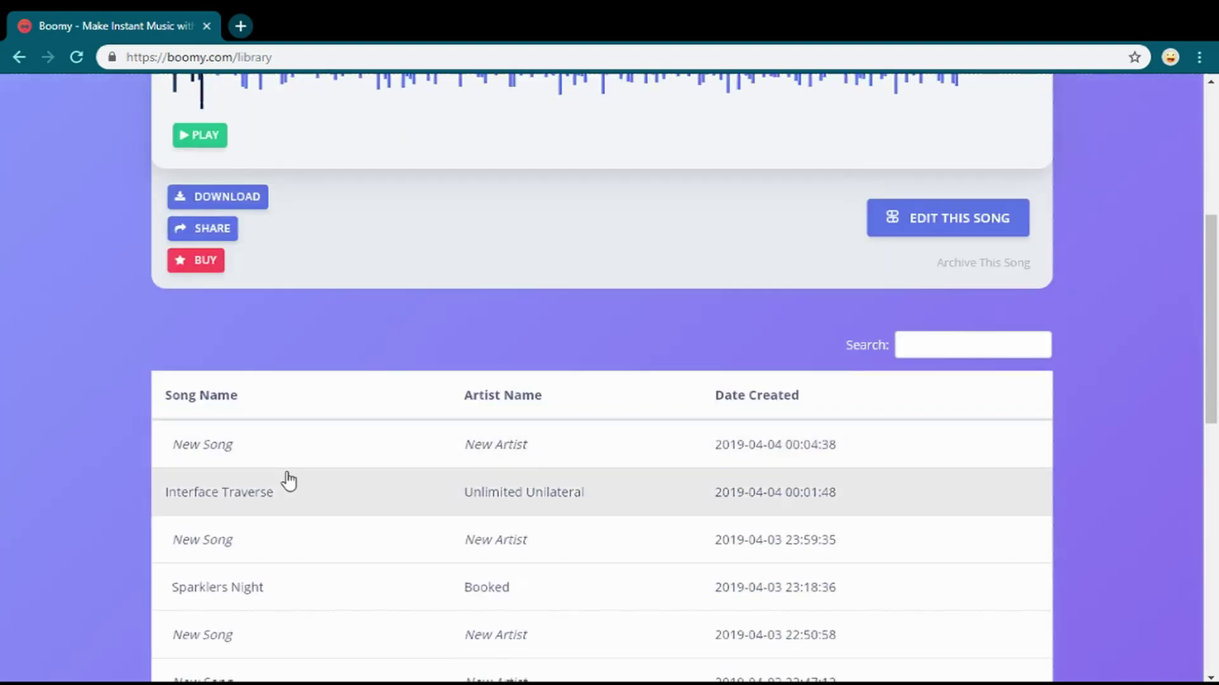
- Load the newest New Song and regenerate random song and artist names twice
left_click(227, 458)
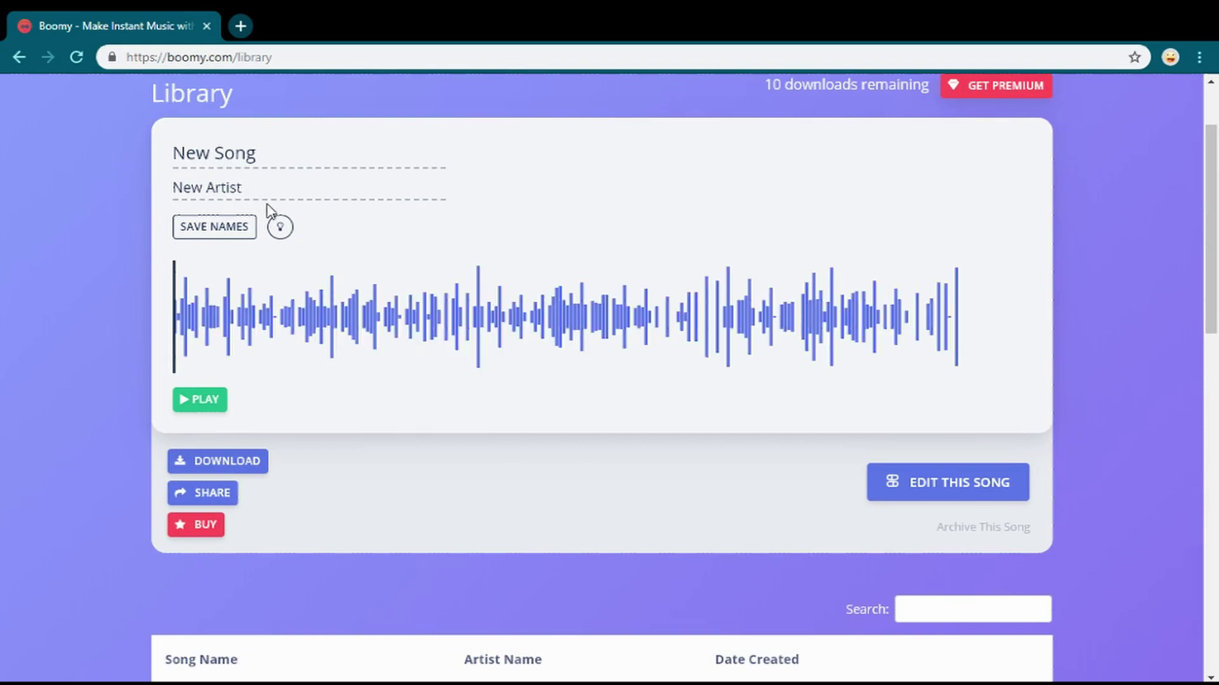
left_click(281, 227)
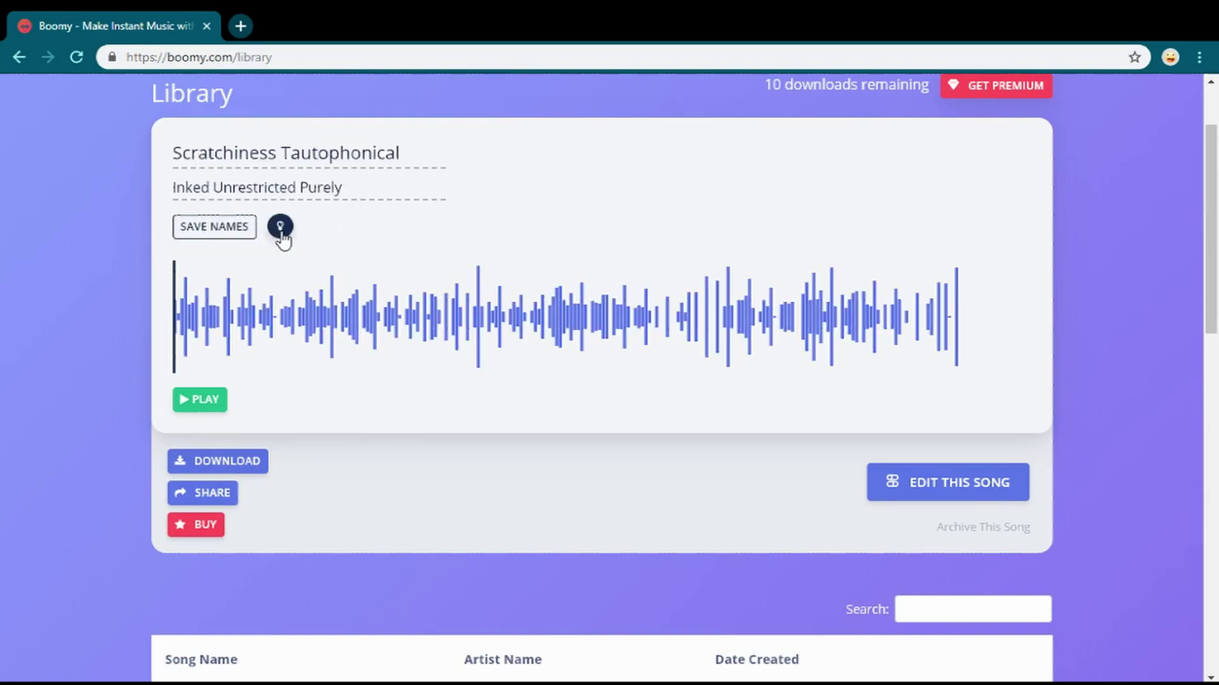
left_click(280, 229)
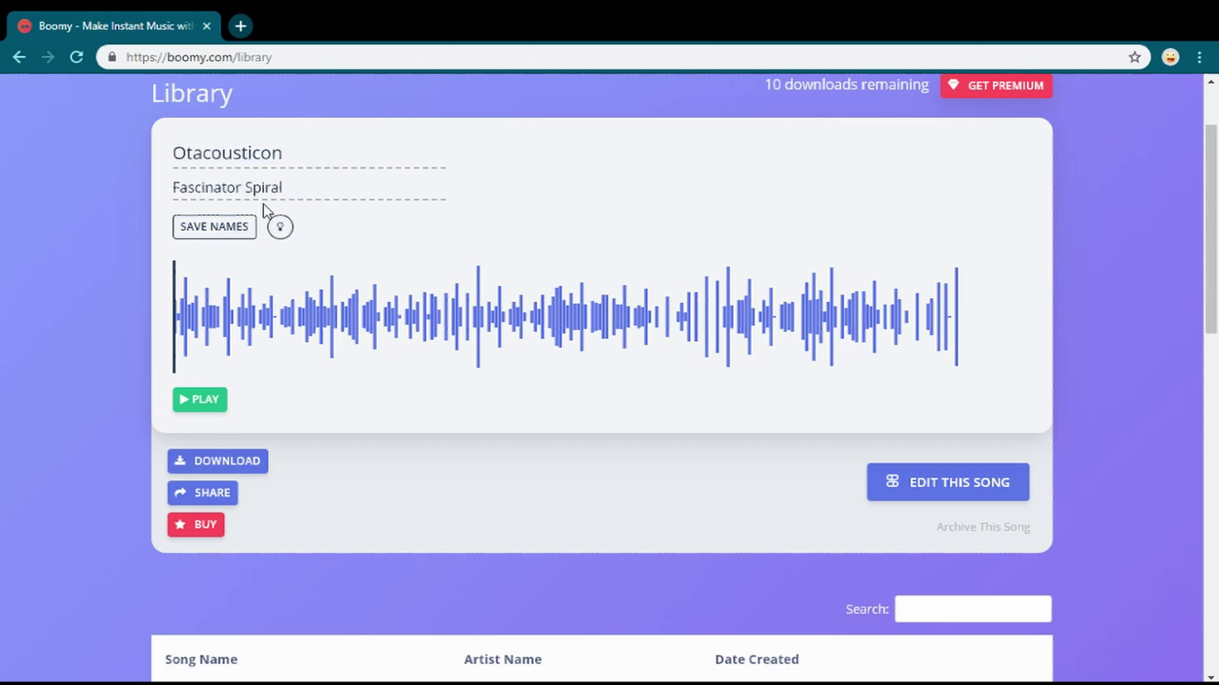
left_click_drag(167, 161, 585, 160)
left_click(585, 160)
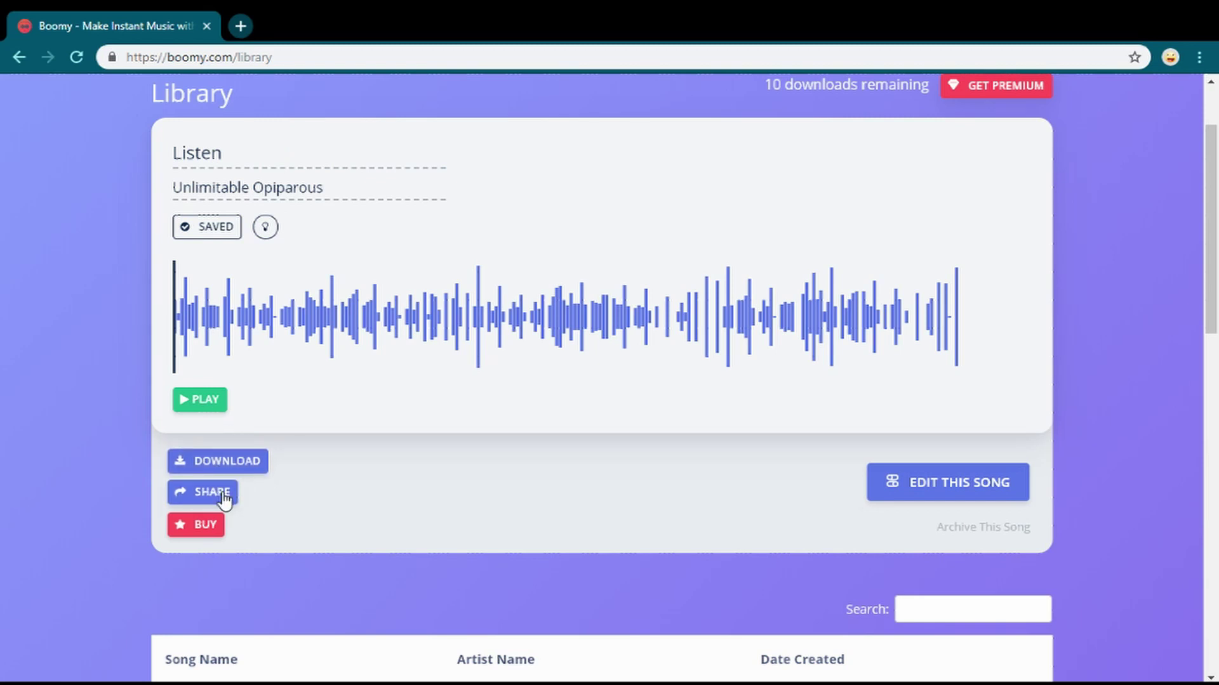
left_click(191, 526)
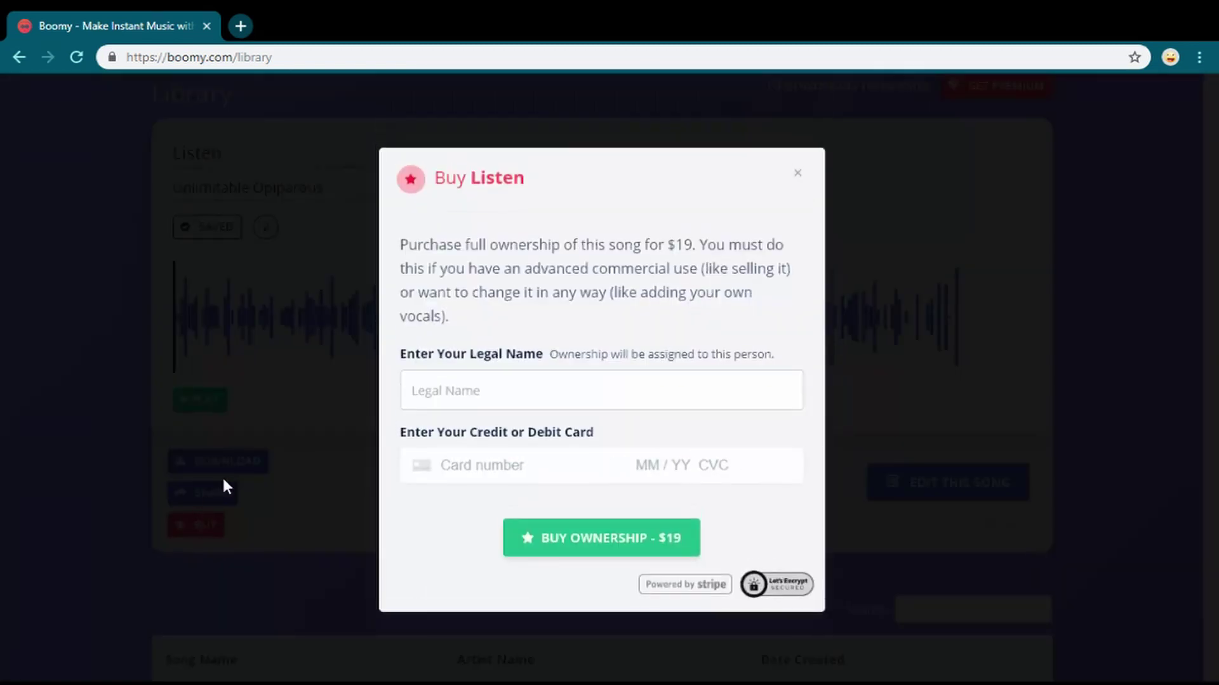
left_click_drag(402, 244, 365, 235)
left_click(544, 324)
left_click(403, 237)
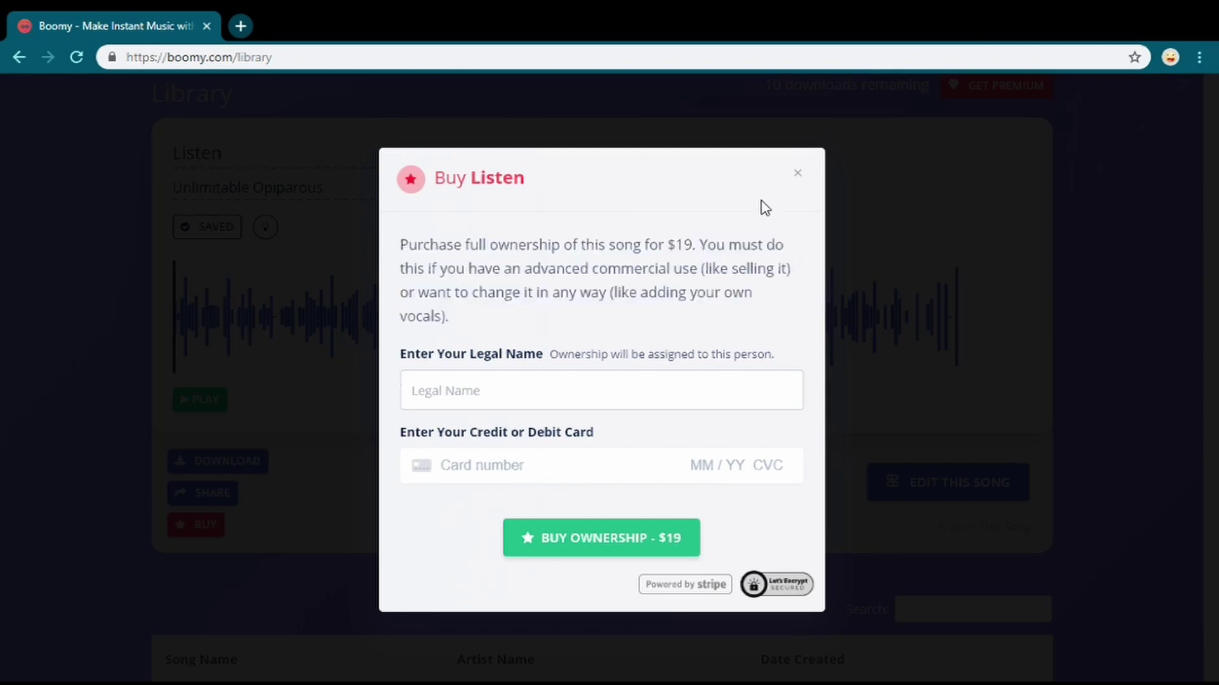
left_click(799, 177)
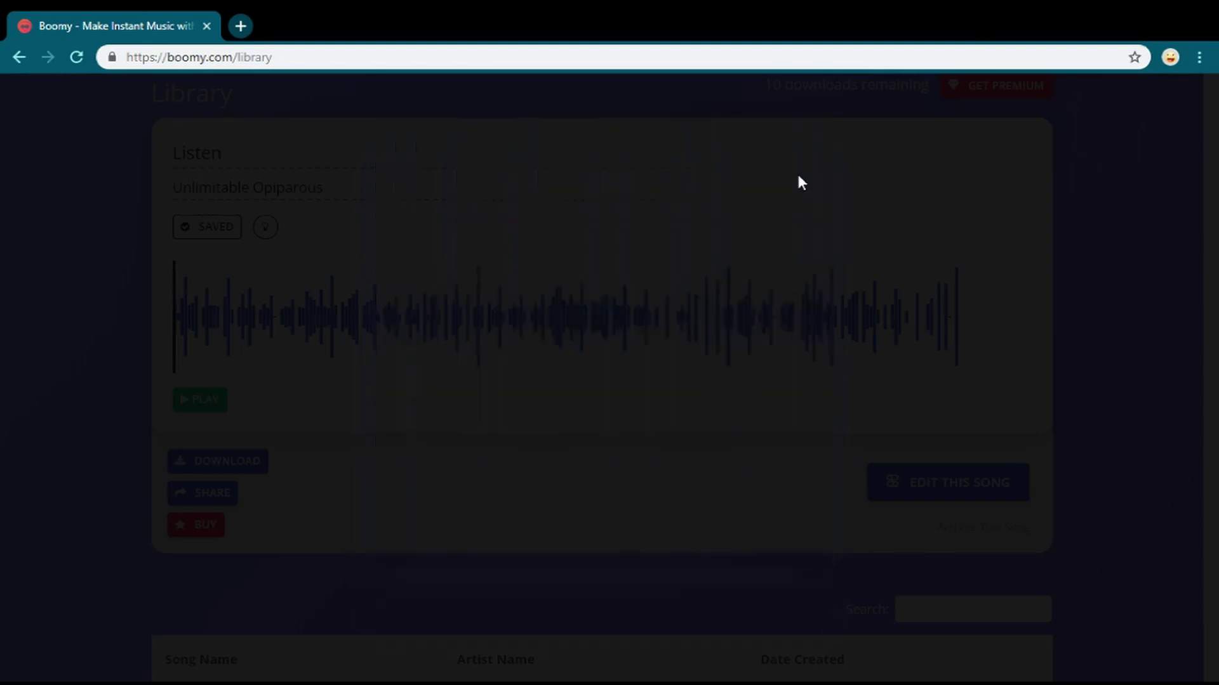
left_click(198, 527)
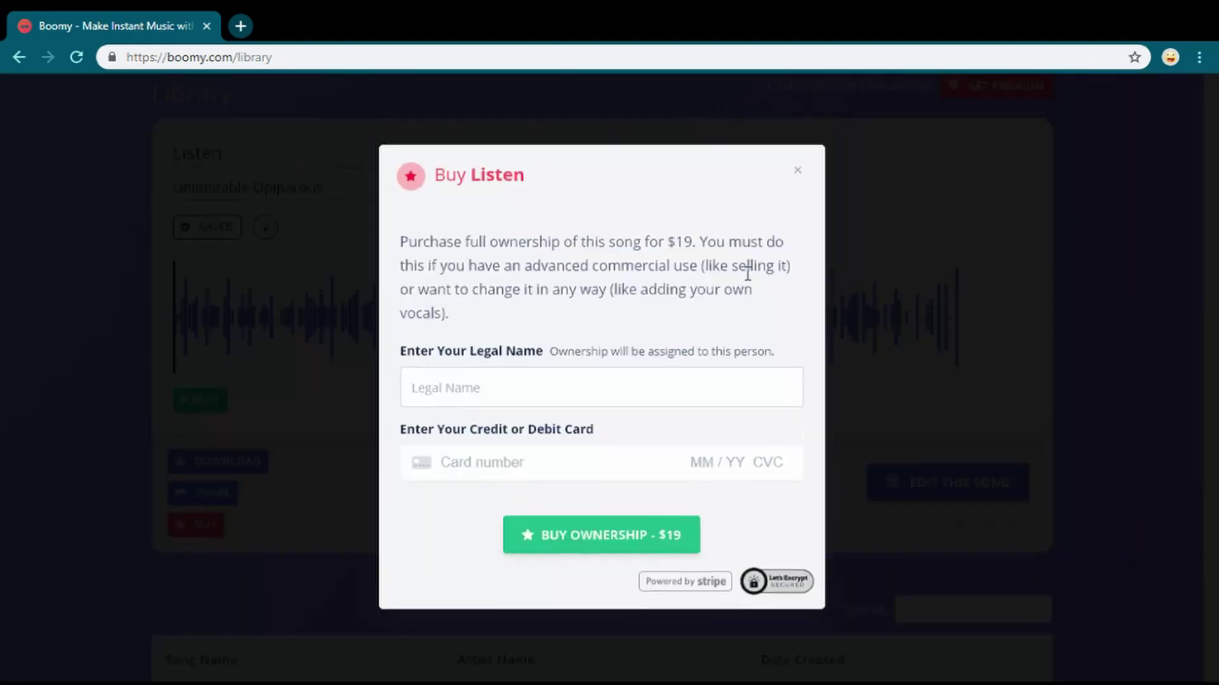
left_click(801, 178)
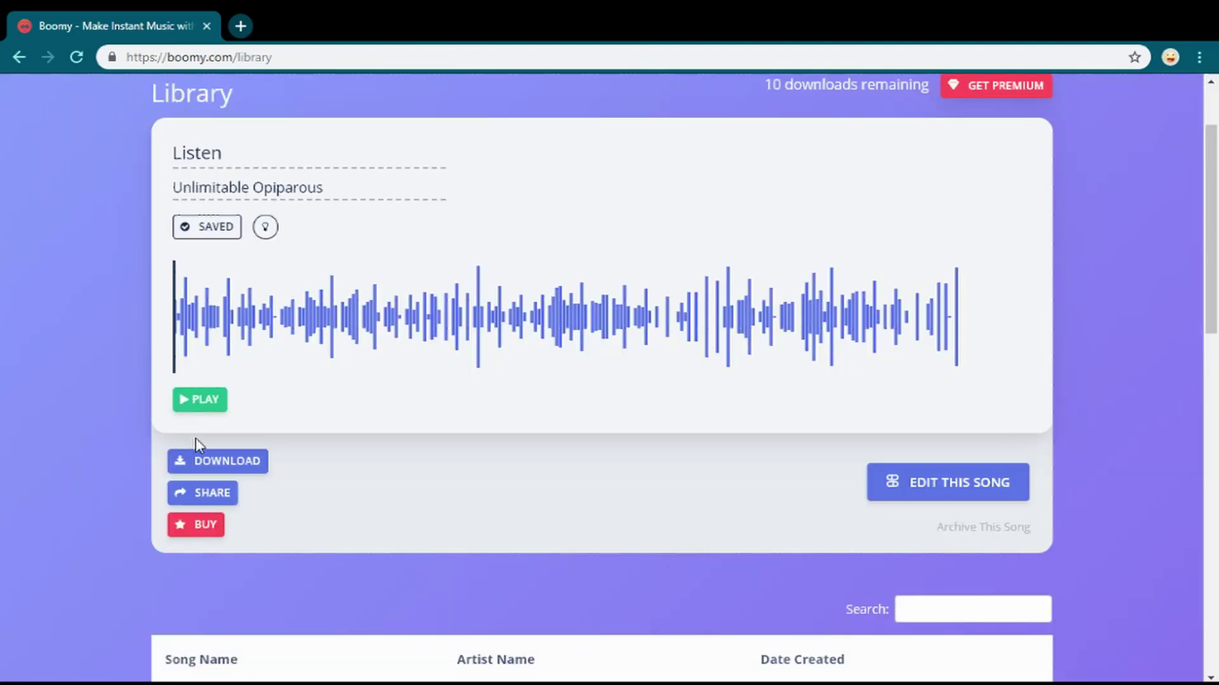
- Open Listen's download options and play its MP3 file in a new tab
left_click(213, 463)
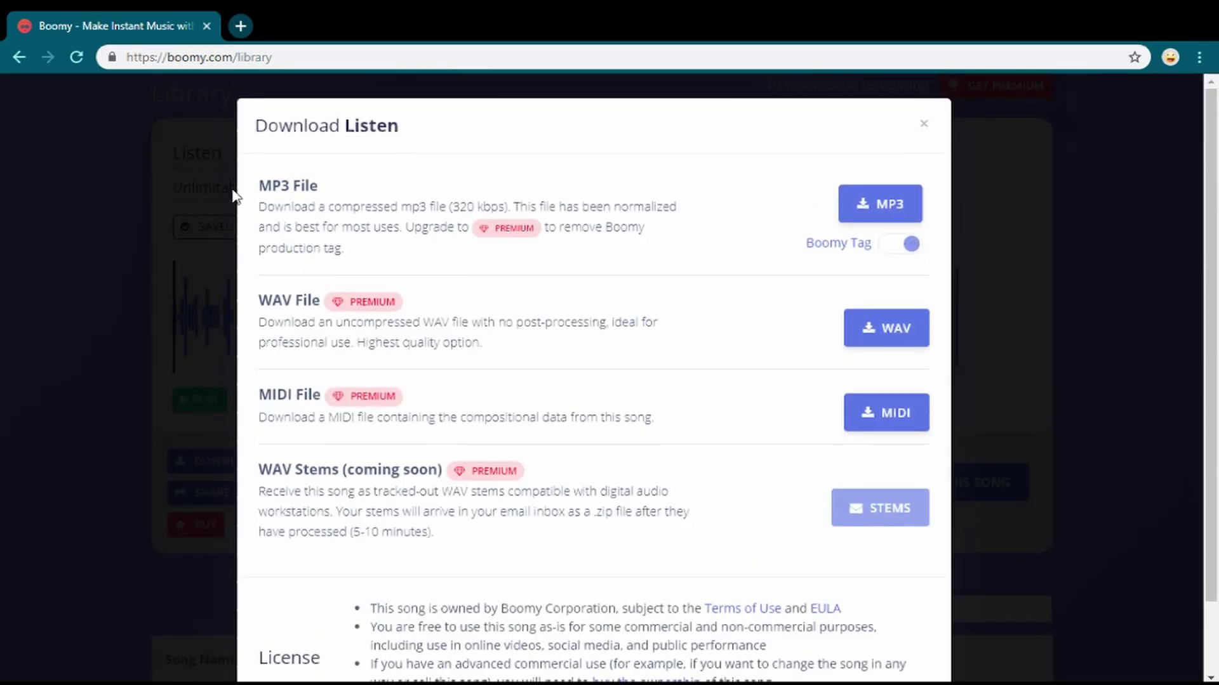
left_click_drag(237, 193, 270, 182)
left_click(446, 172)
scroll(612, 457, "down", 2)
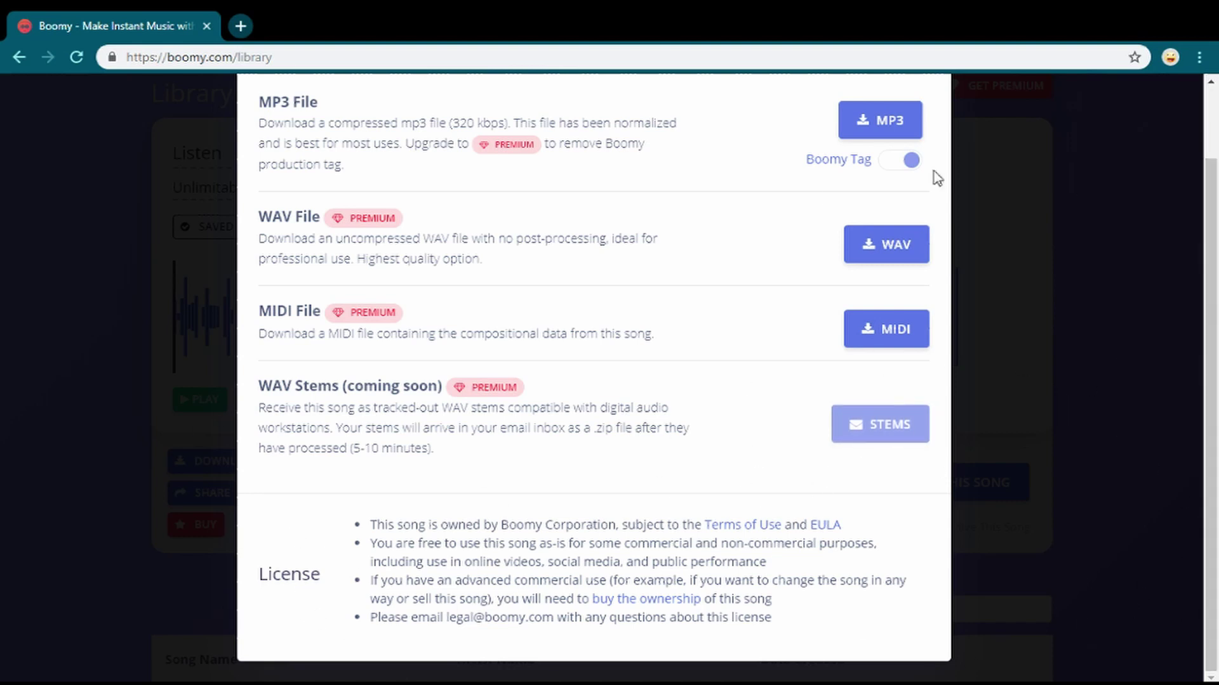
scroll(784, 429, "up", 2)
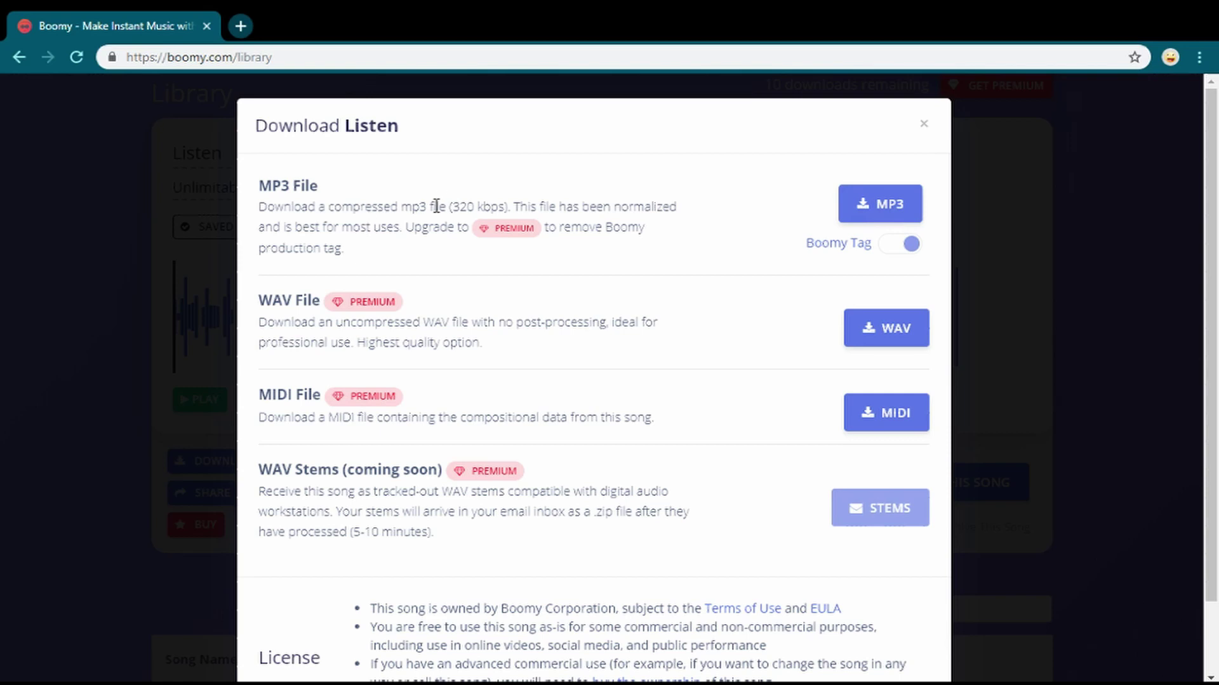
left_click_drag(437, 206, 679, 205)
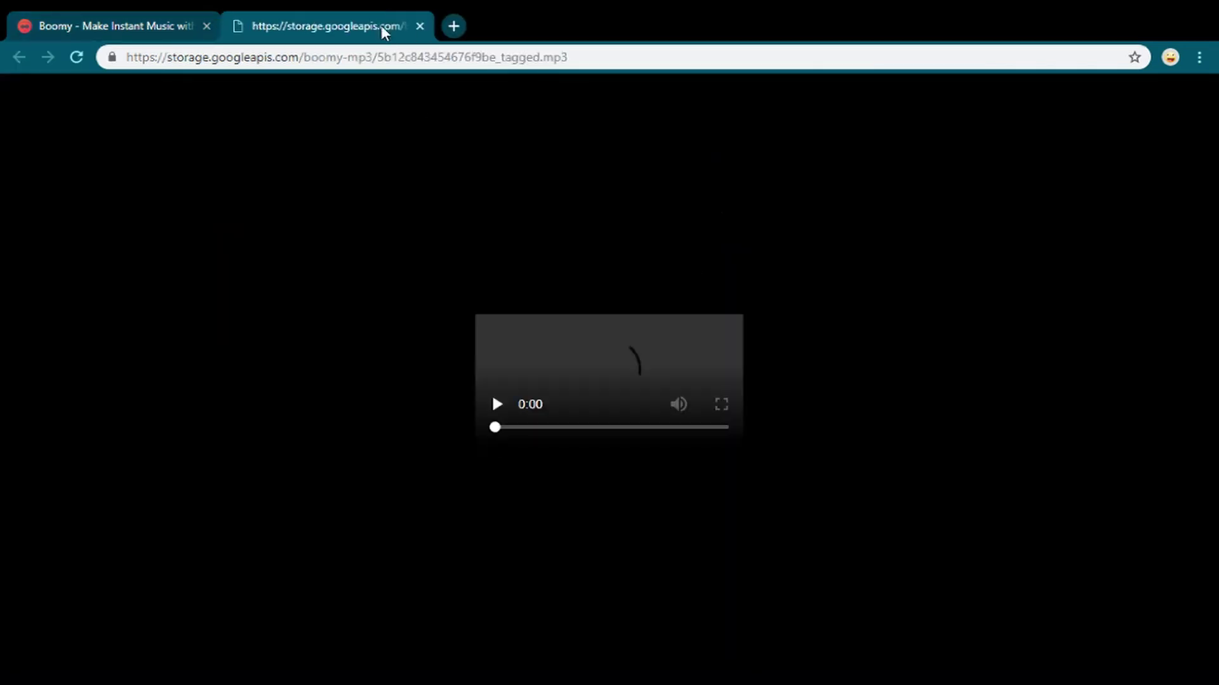
left_click(498, 423)
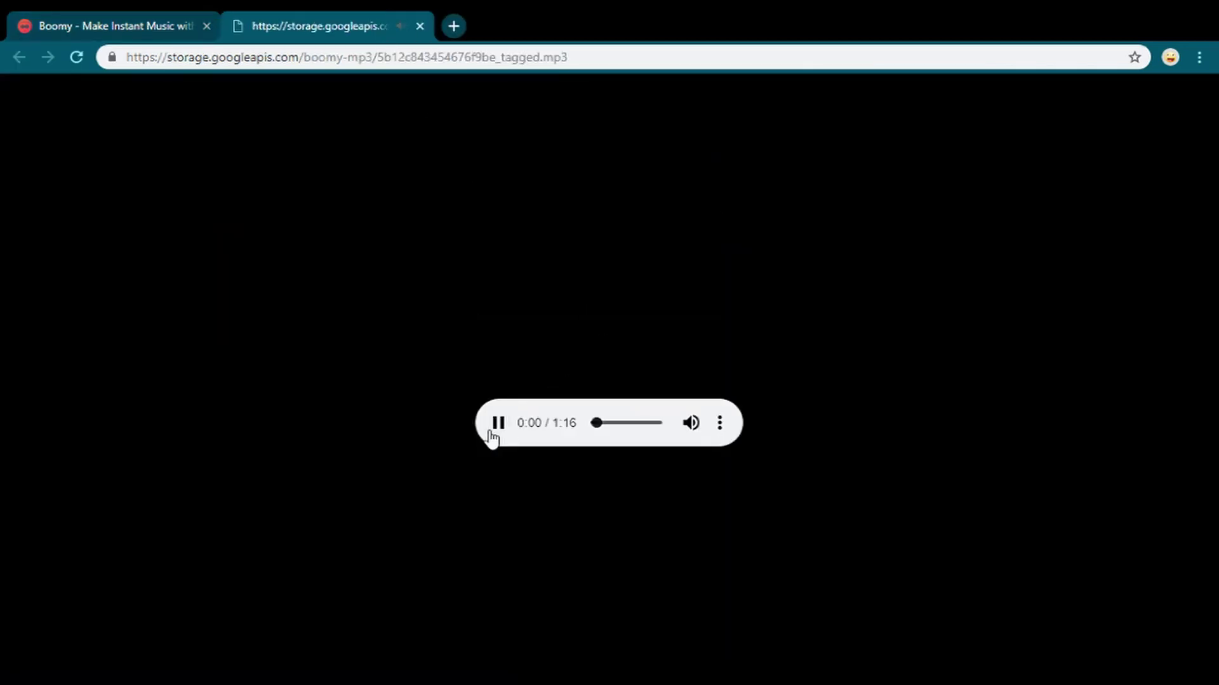
- Pause and rewind the MP3, then close its tab and the download dialog
left_click(490, 431)
left_click(597, 424)
left_click(420, 26)
left_click(922, 123)
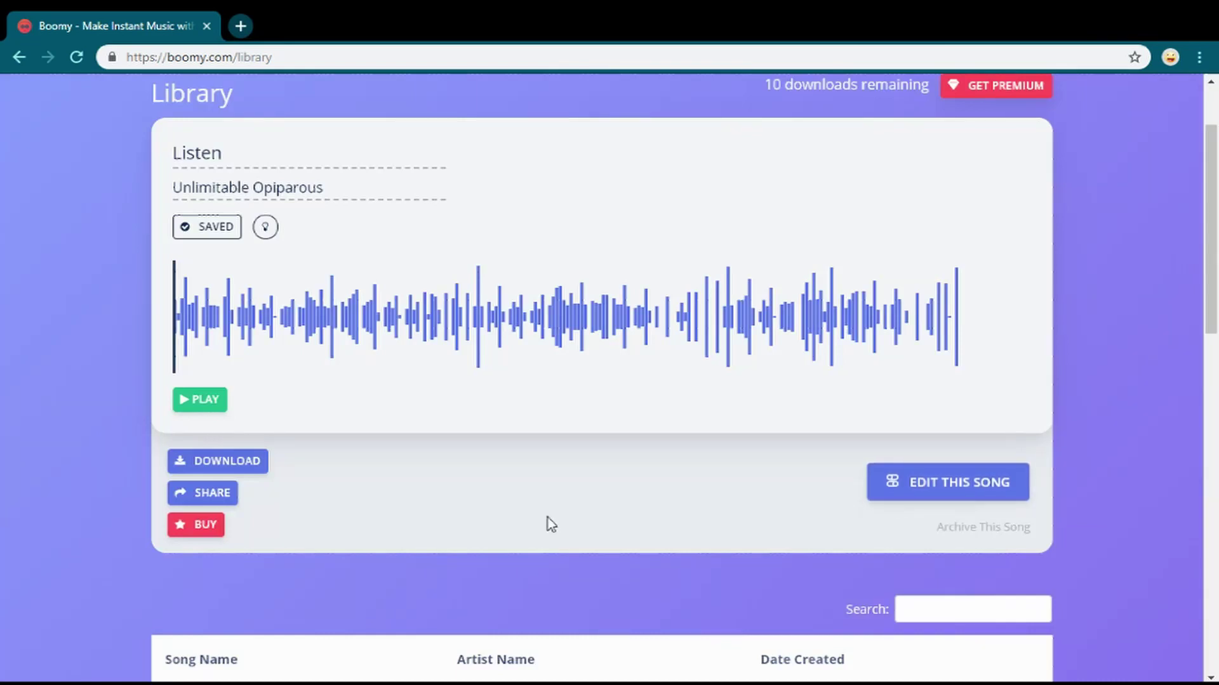
- Reopen Listen's download options, play the MP3 to 0:05, then close its tab
left_click(218, 461)
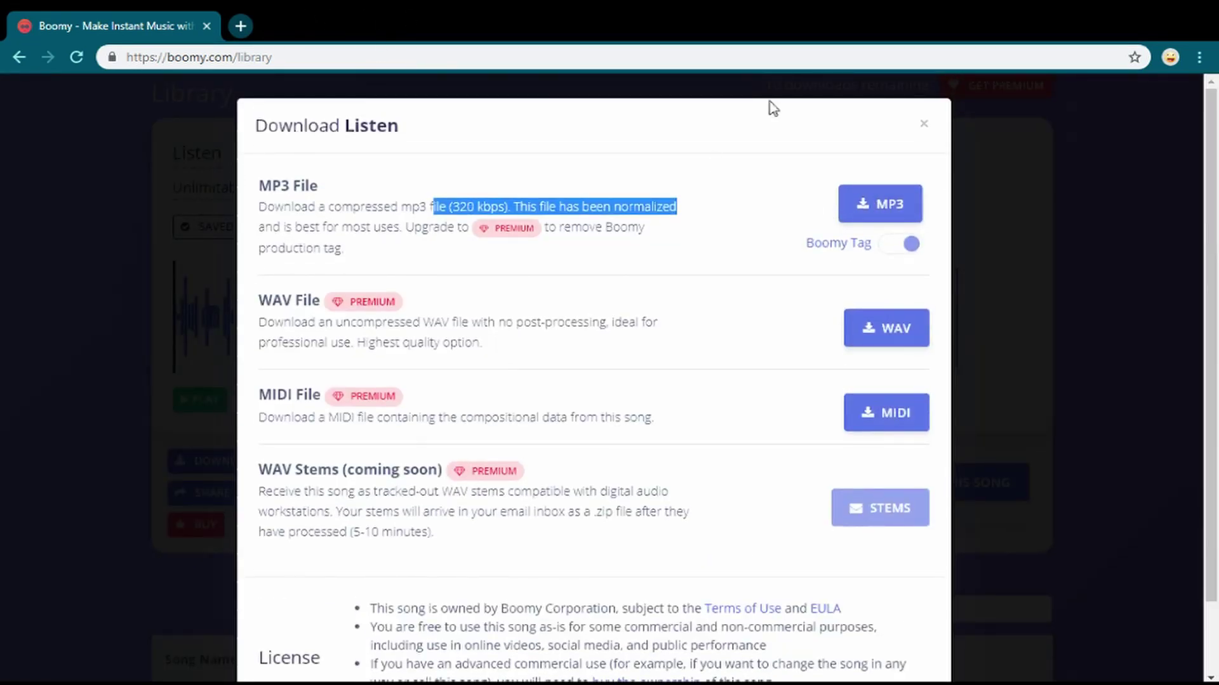
left_click(880, 204)
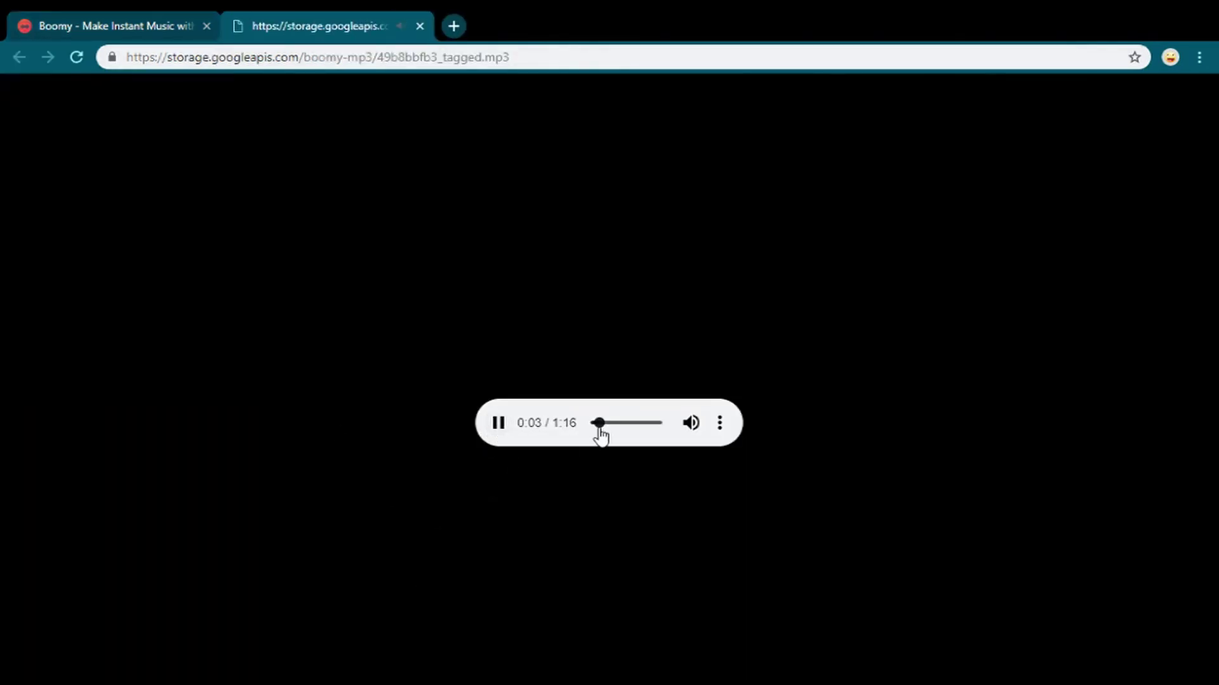
left_click(500, 427)
left_click(421, 25)
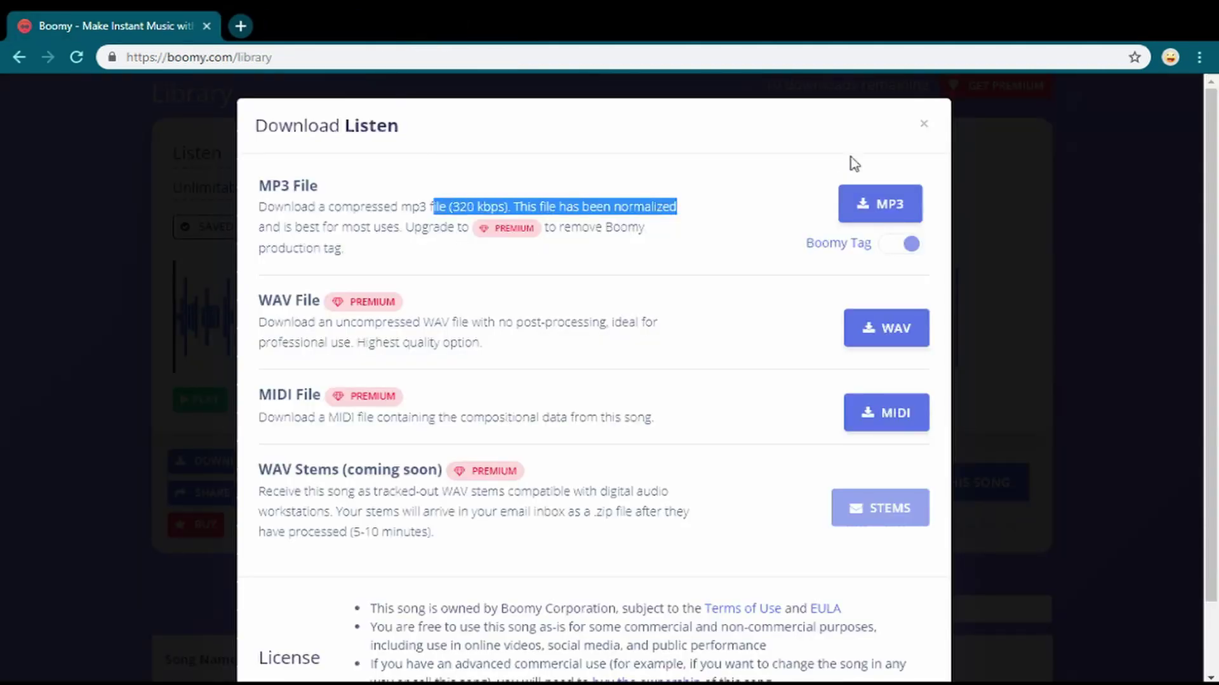
- Dismiss the Download Listen modal and return via the boomy logo to the home page
left_click(923, 124)
scroll(430, 328, "down", 1)
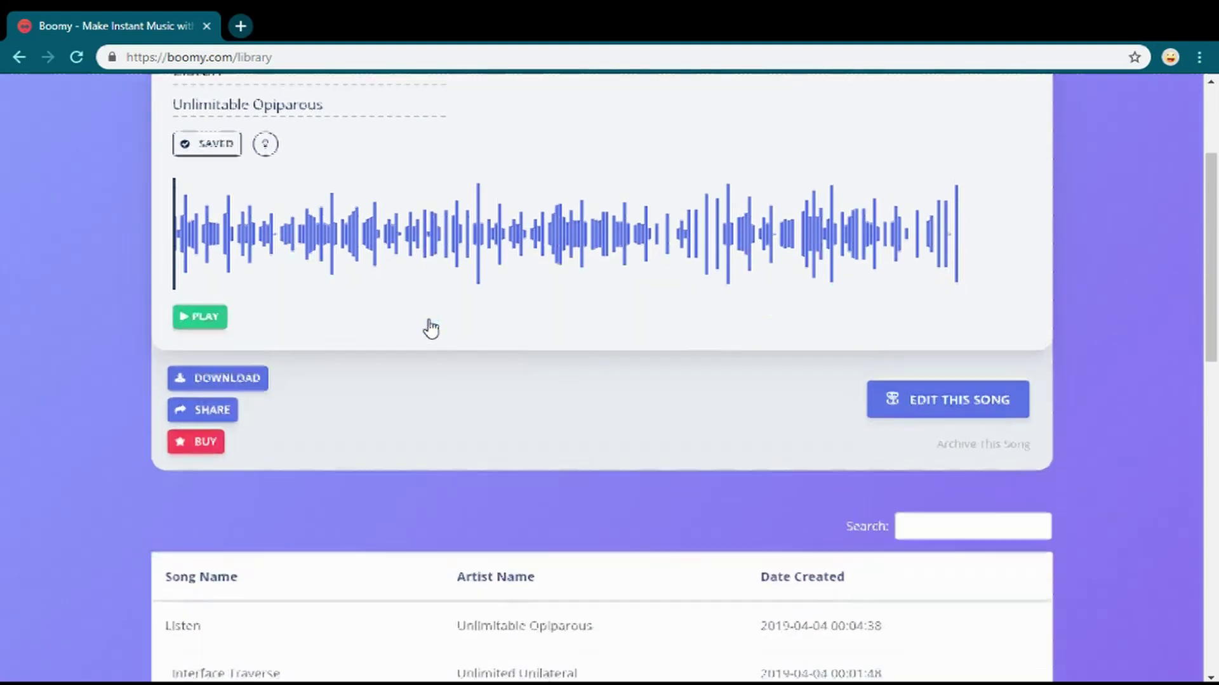
scroll(430, 328, "up", 3)
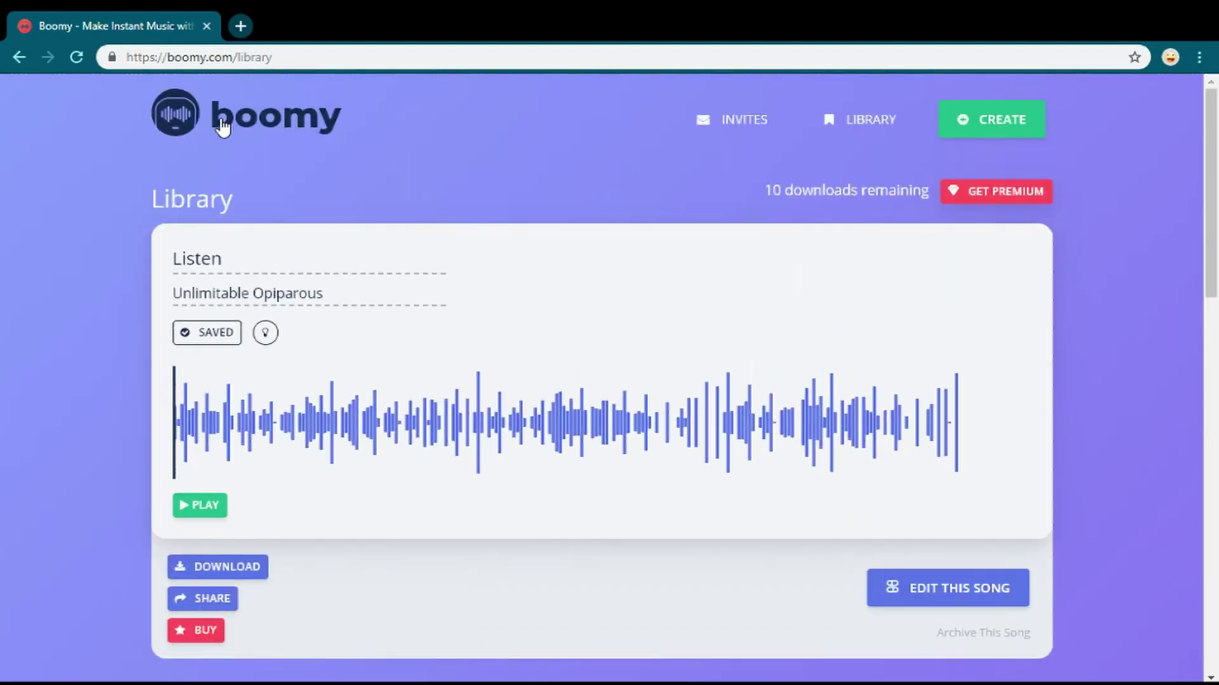
left_click(222, 122)
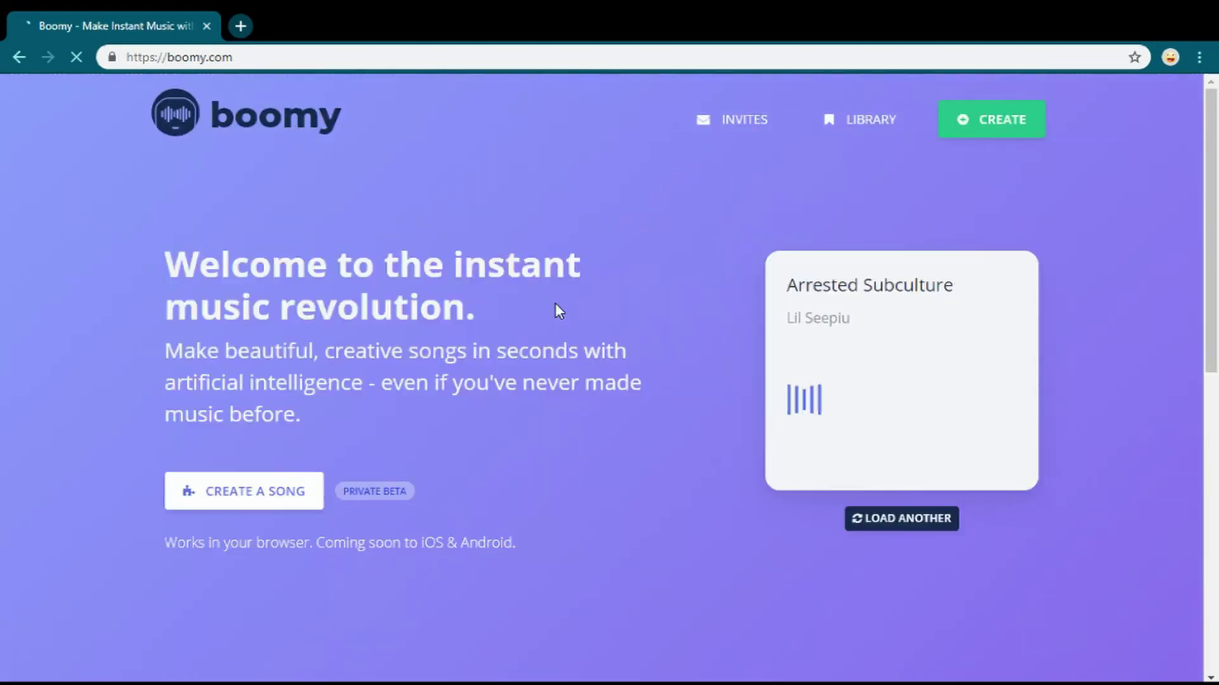